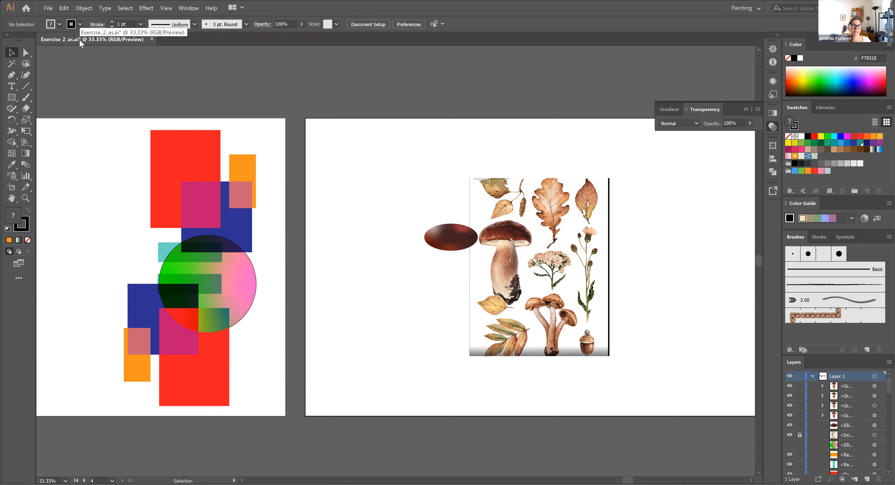
Save the current document under its existing name
click(48, 8)
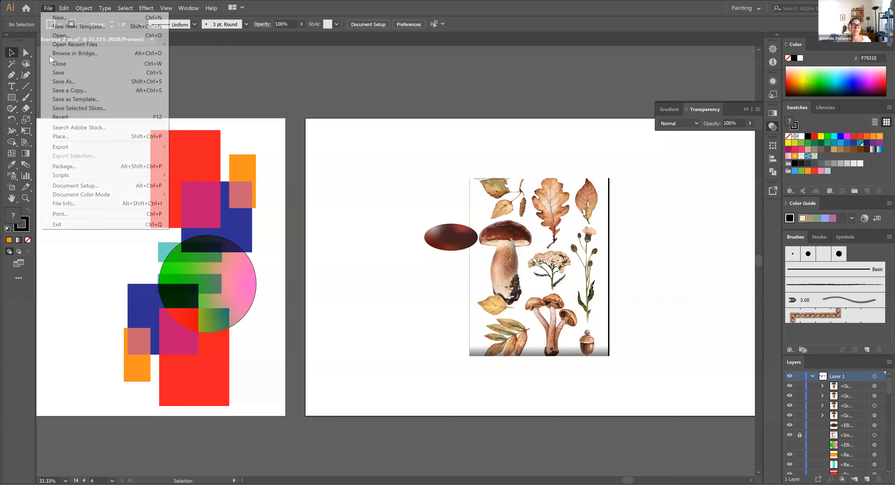
click(53, 73)
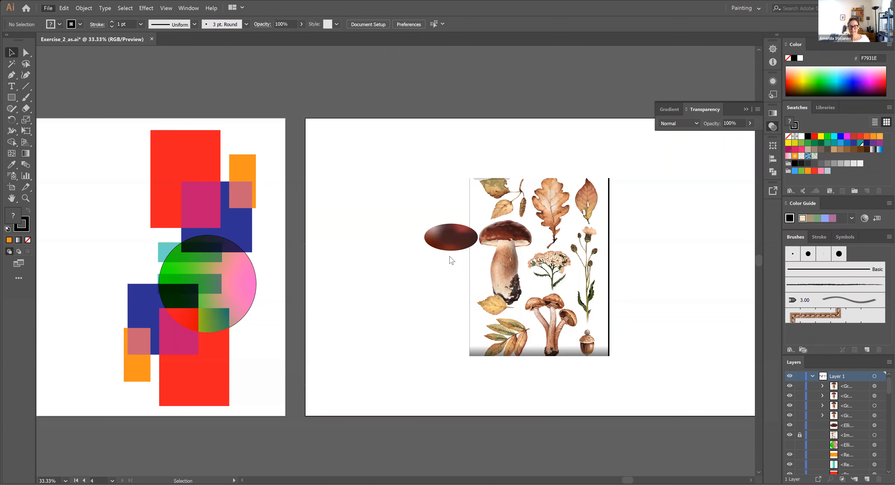
Collapse Layer 1 and add a new empty layer above it for tracing the large mushroom
key(ctrl+equal)
key(ctrl+equal)
key(ctrl+equal)
key(ctrl+equal)
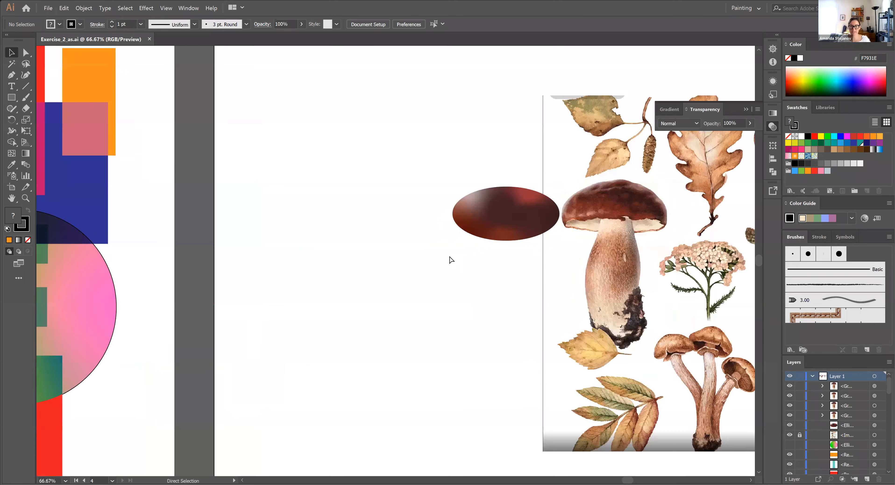
drag(421, 254, 88, 318)
drag(610, 112, 433, 121)
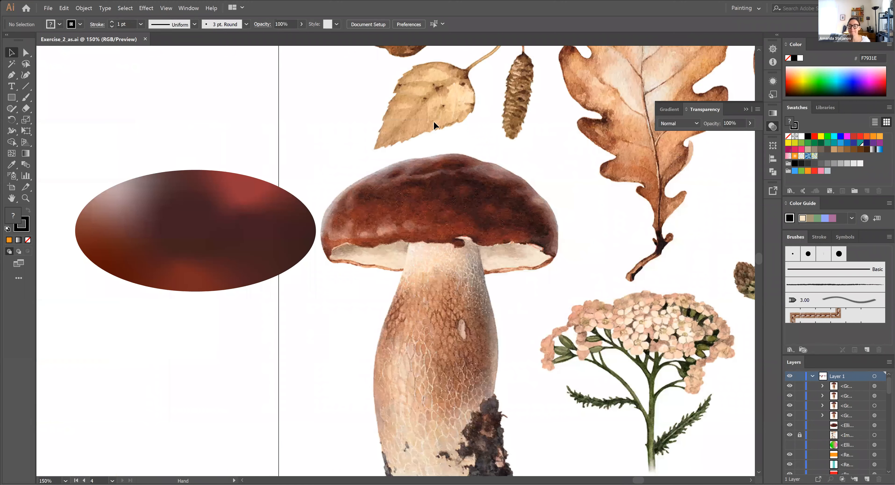
click(812, 375)
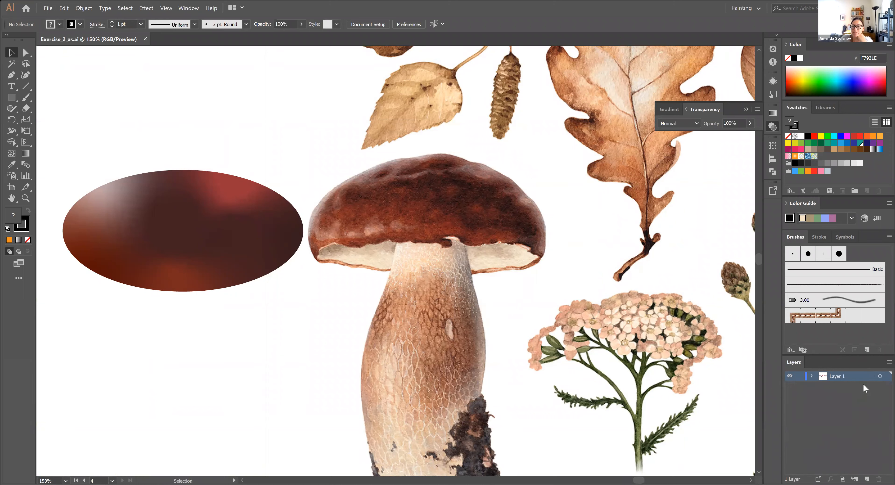
click(812, 376)
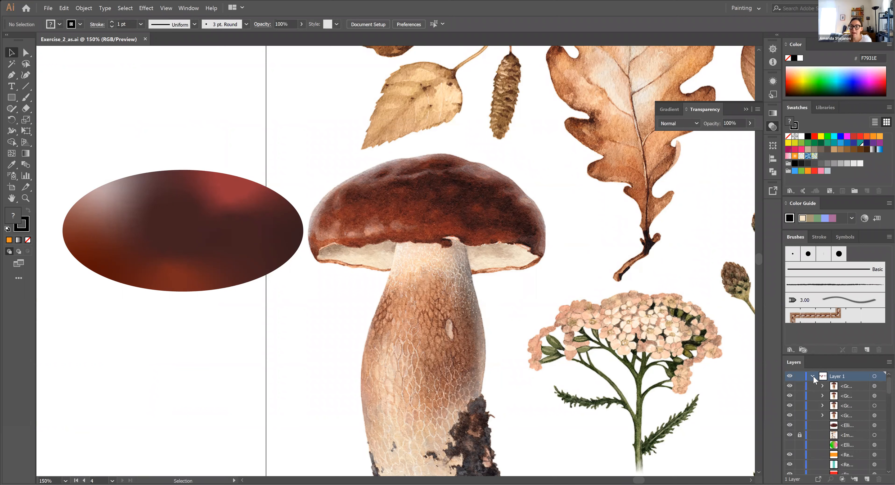
click(813, 376)
click(867, 479)
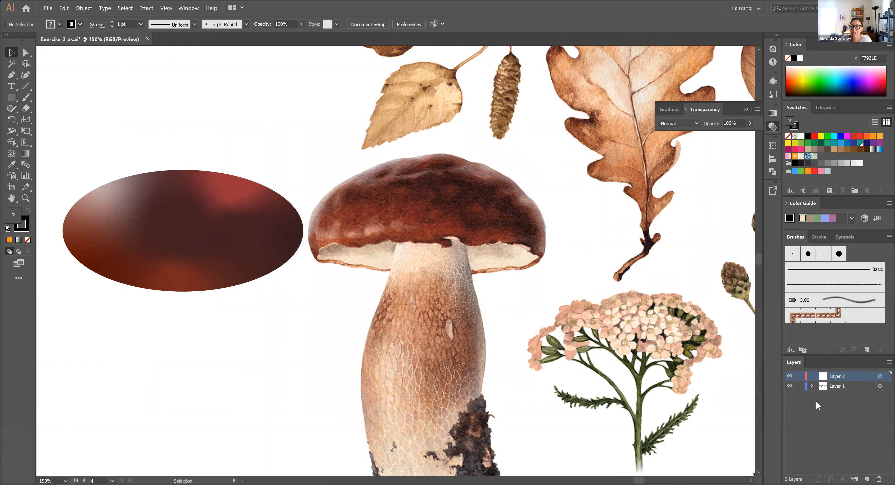
Lock the whole of Layer 1, which holds the reference image and the existing artwork
click(811, 383)
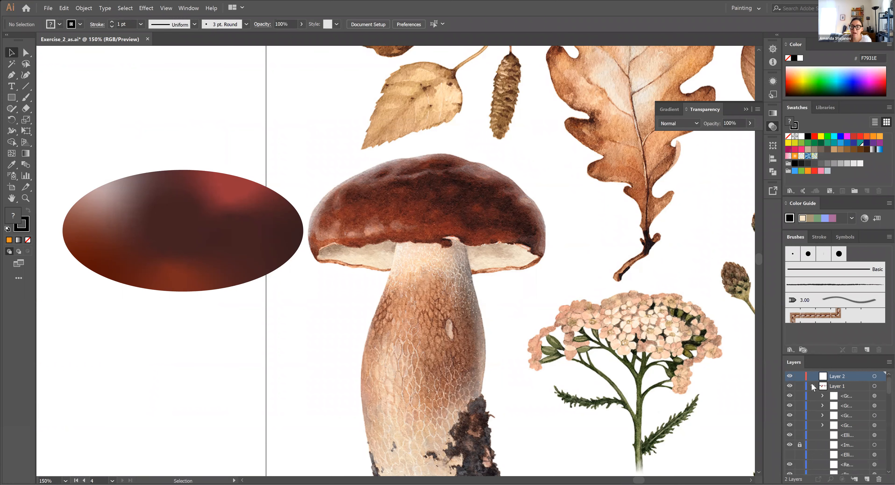
click(791, 445)
click(791, 445)
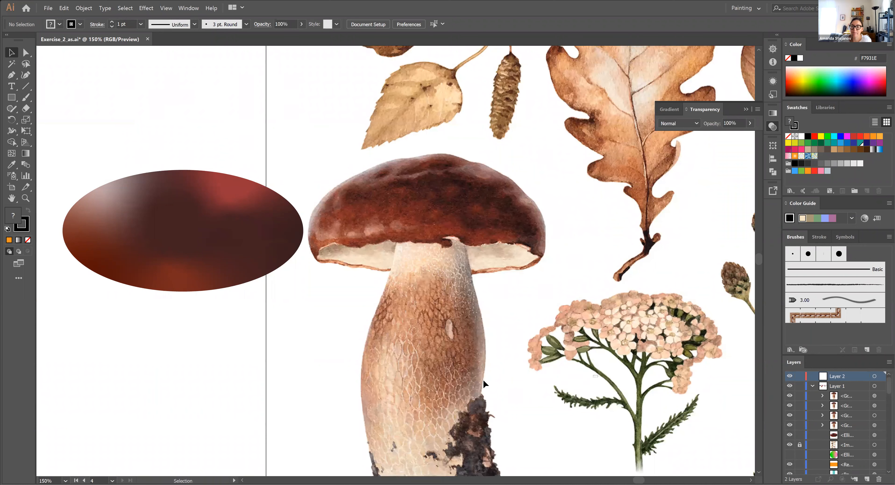
click(790, 454)
click(799, 445)
click(814, 385)
click(800, 386)
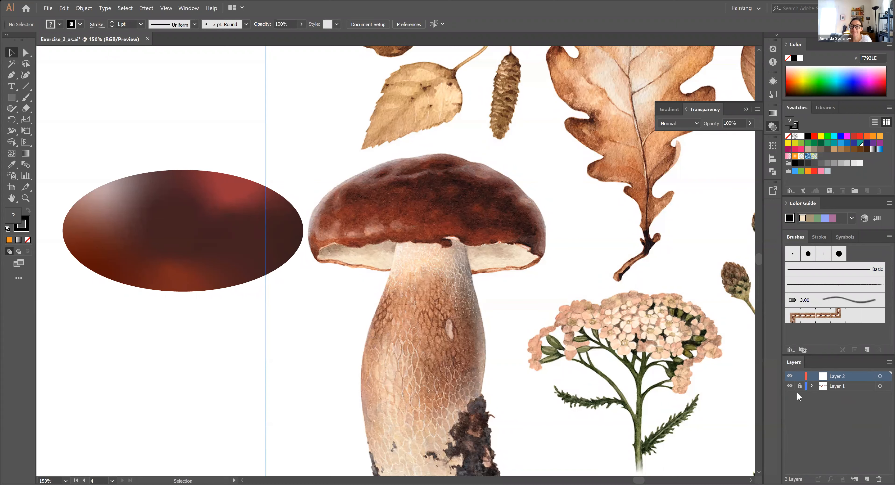
Rename the new empty layer as Mushroom
mouse_move(221, 235)
mouse_down()
mouse_move(102, 294)
mouse_move(146, 250)
mouse_move(150, 194)
mouse_up()
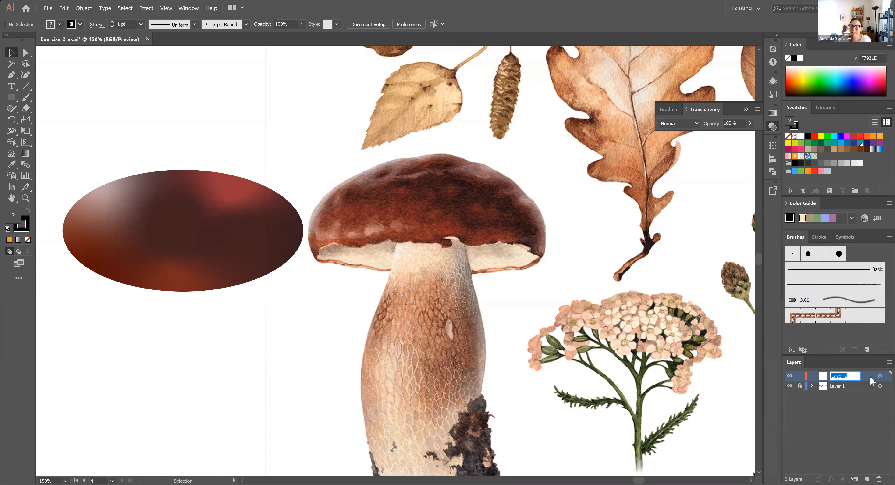
text(Mushroom)
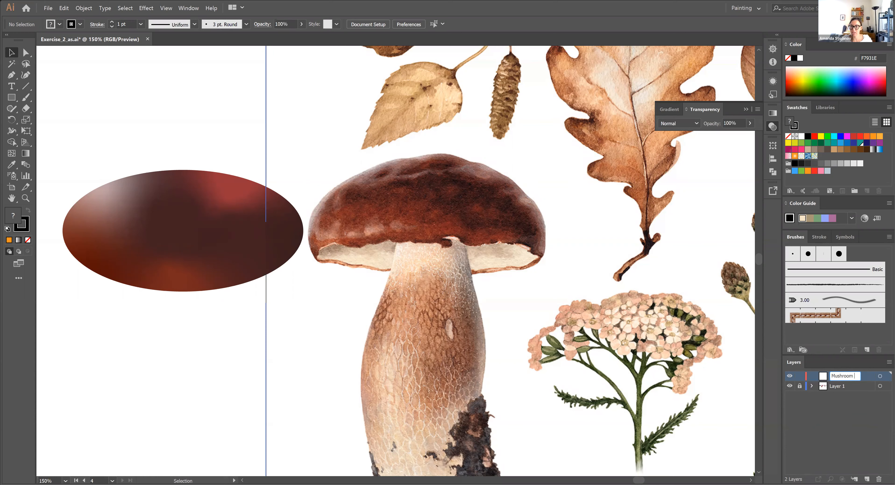
key(Return)
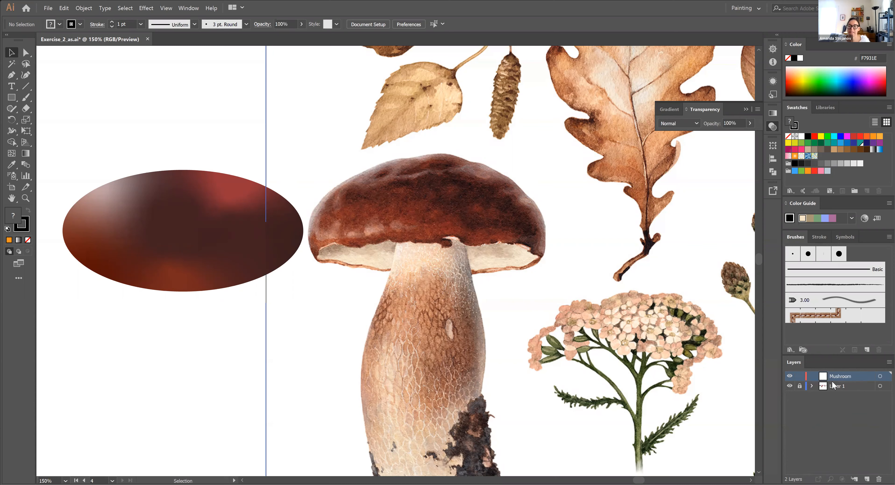
Draw a test rectangle of about 177 × 107 px over the mushroom on the Mushroom layer and delete it
click(847, 389)
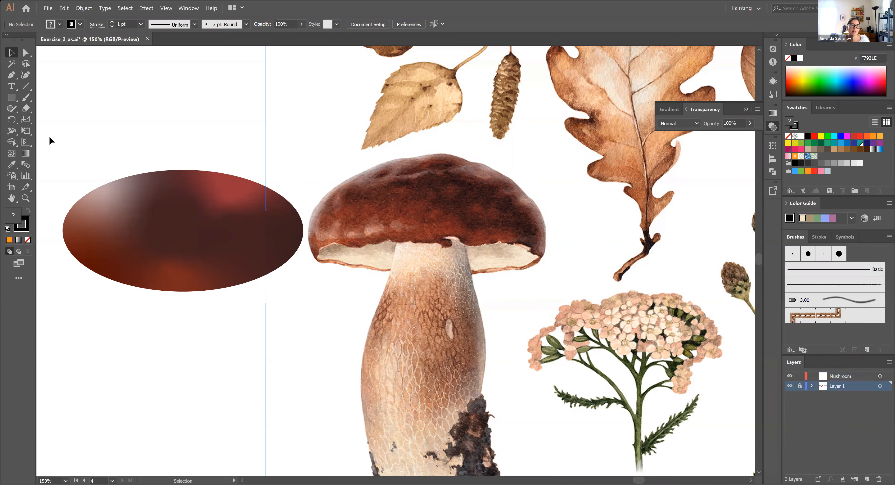
click(11, 99)
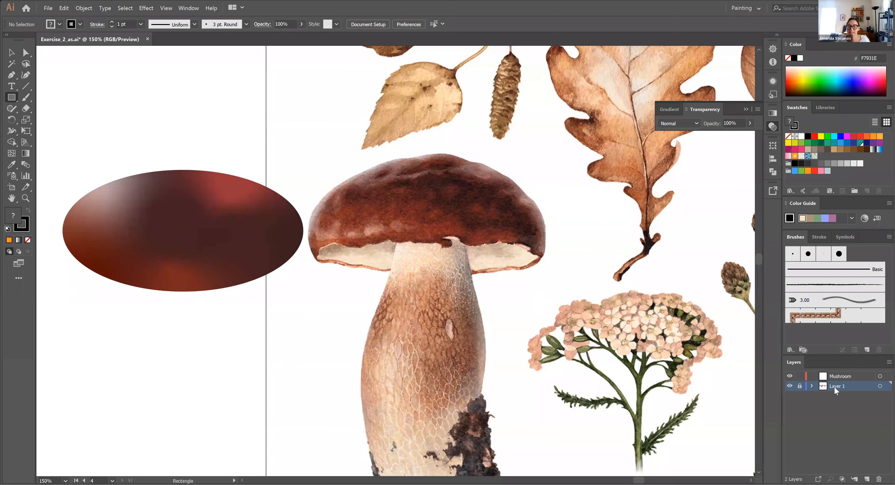
click(845, 377)
drag(420, 211, 641, 344)
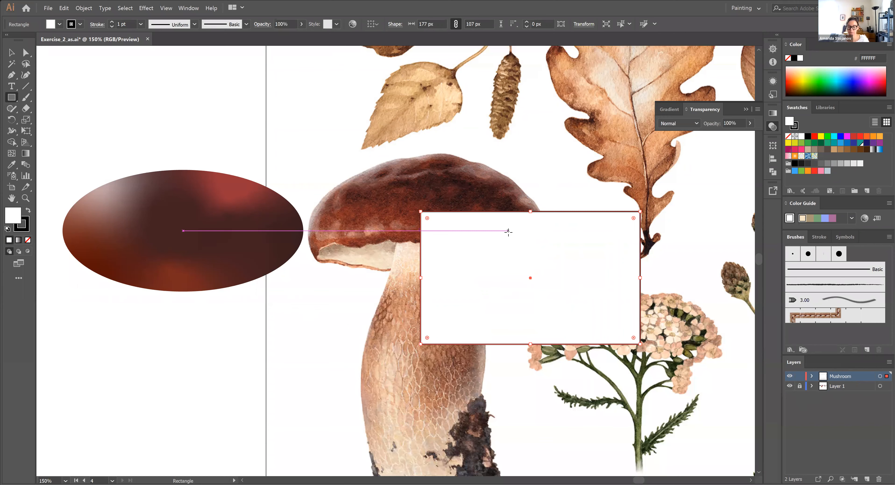
key(Delete)
click(14, 54)
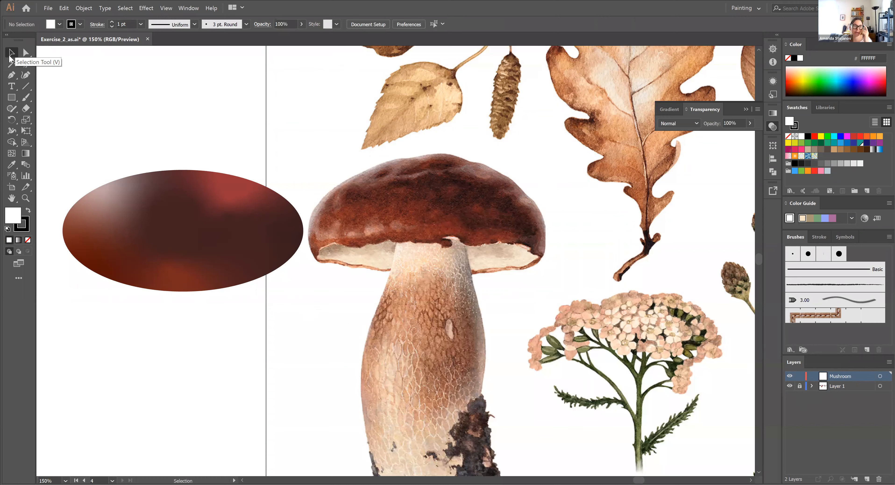
click(11, 97)
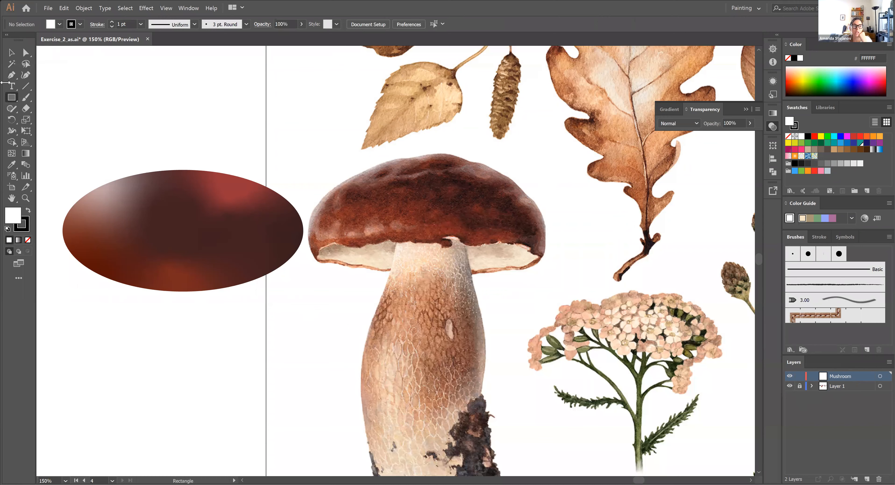
click(12, 75)
click(12, 52)
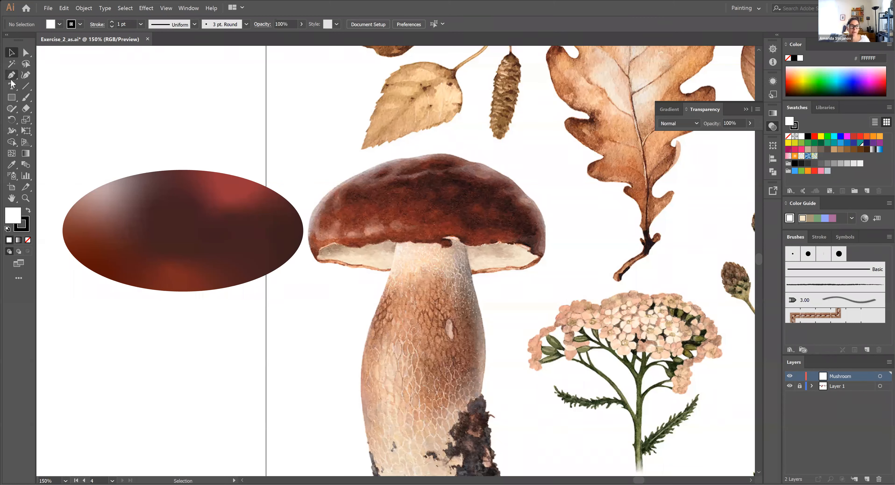
key(t)
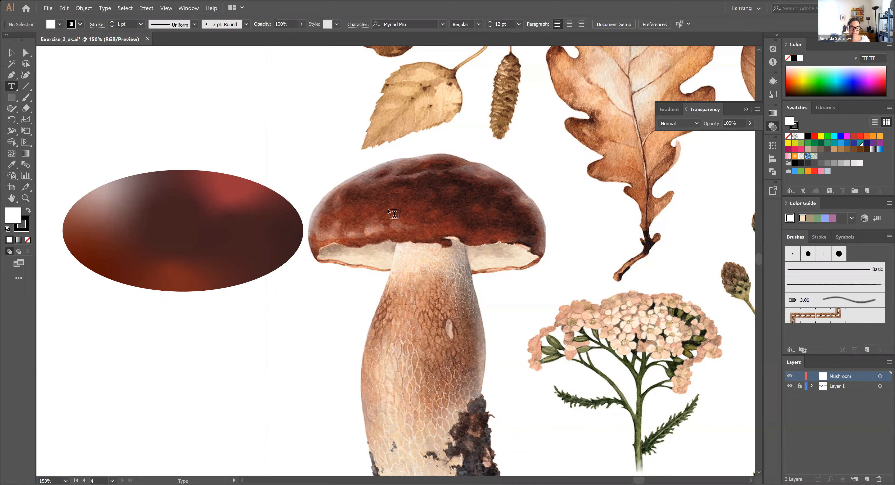
key(v)
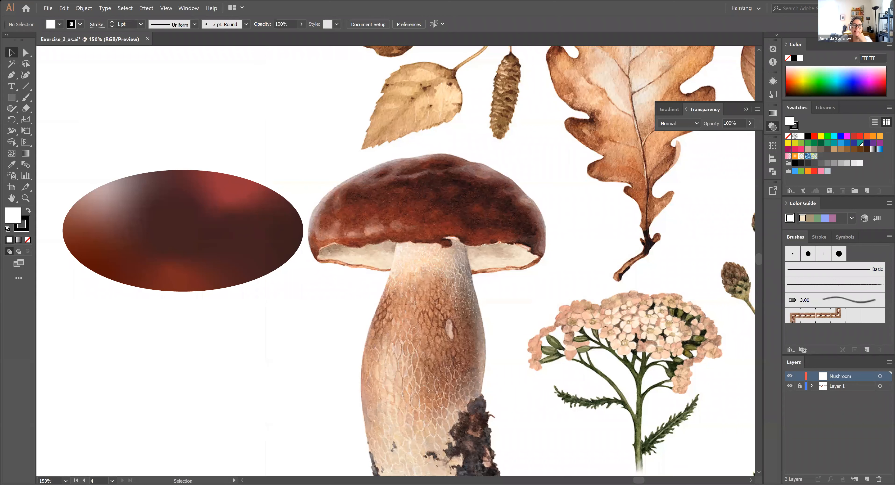
click(10, 75)
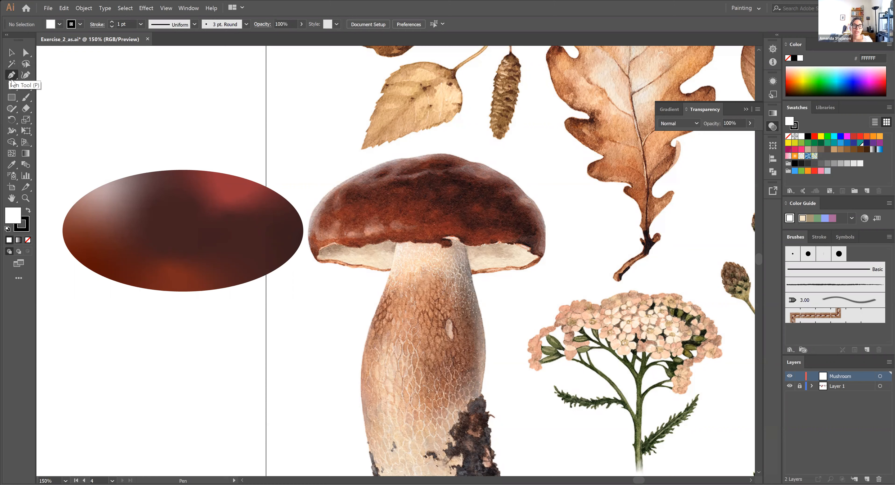
click(12, 79)
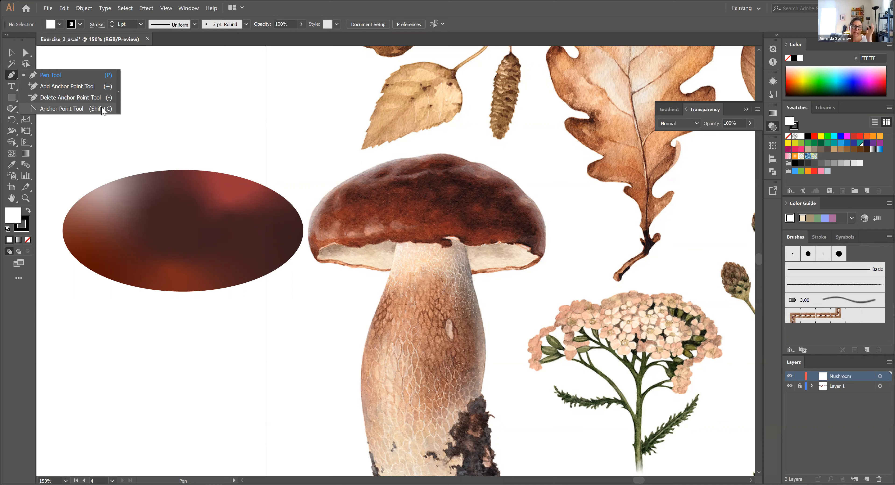
click(77, 77)
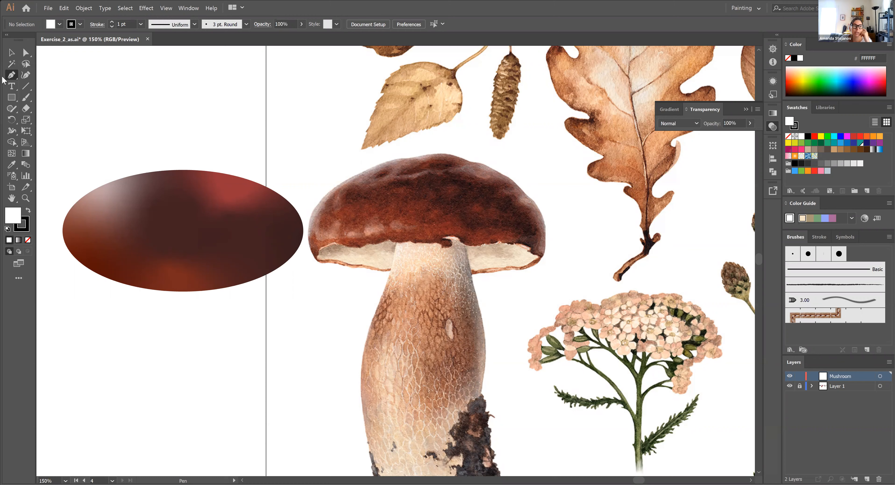
click(12, 76)
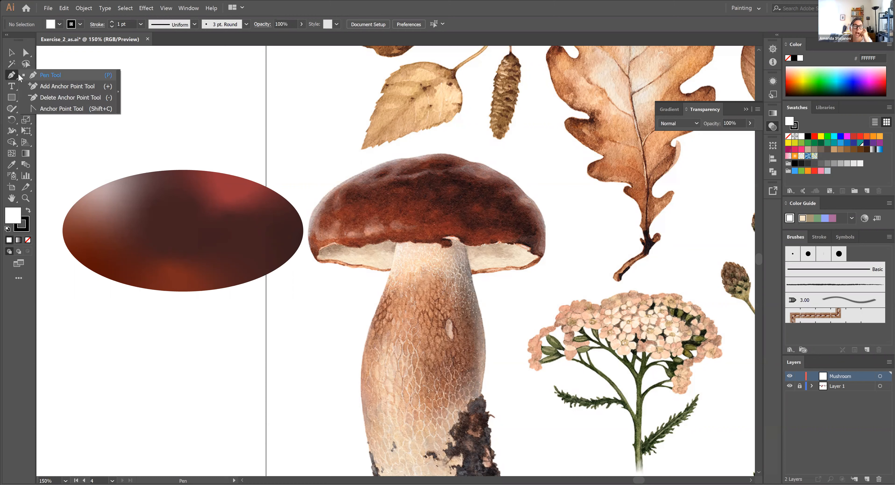
click(75, 77)
click(13, 54)
click(23, 54)
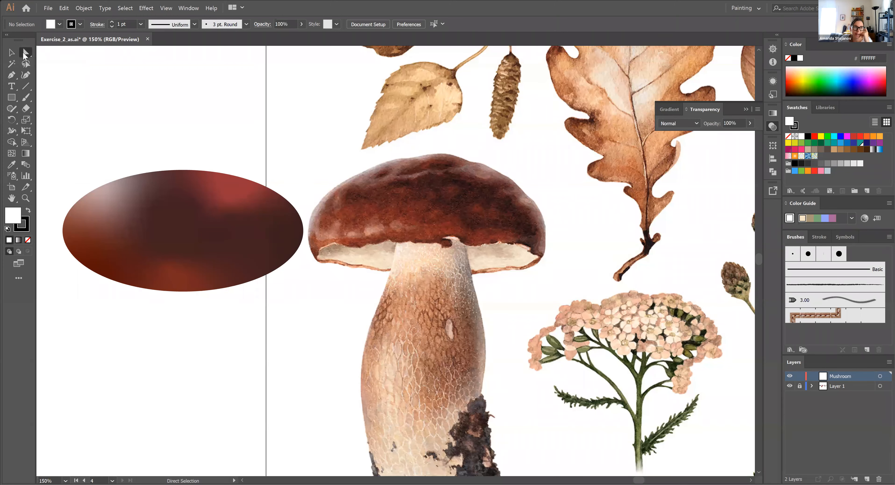
Draw a straight two-point line about 94 px wide and 47 px high below the dark red ellipse with the Pen tool
click(12, 79)
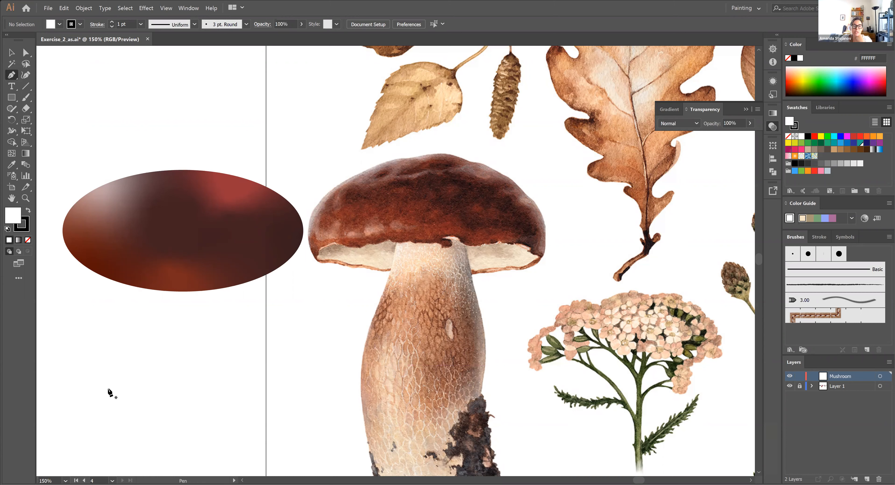
drag(130, 361, 112, 380)
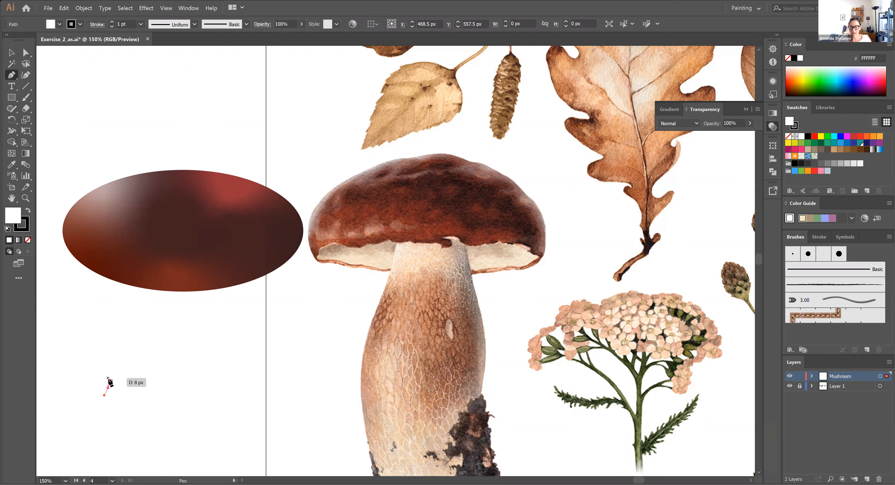
key(ctrl+z)
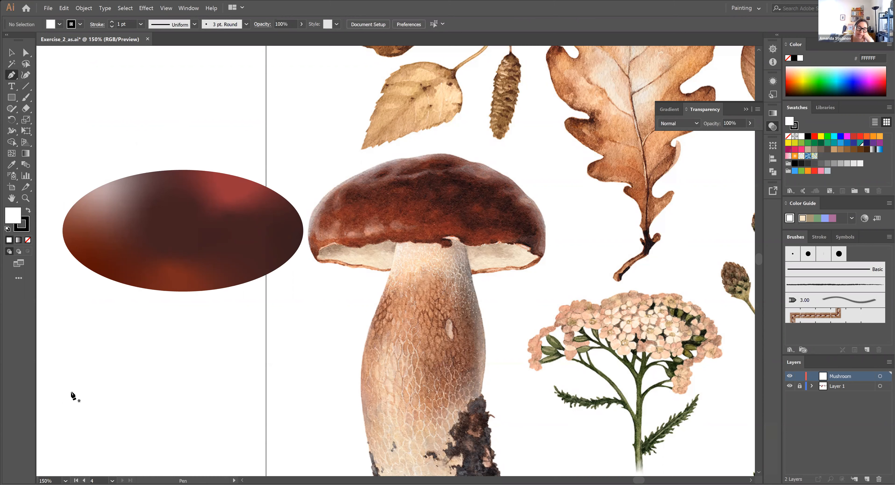
click(72, 377)
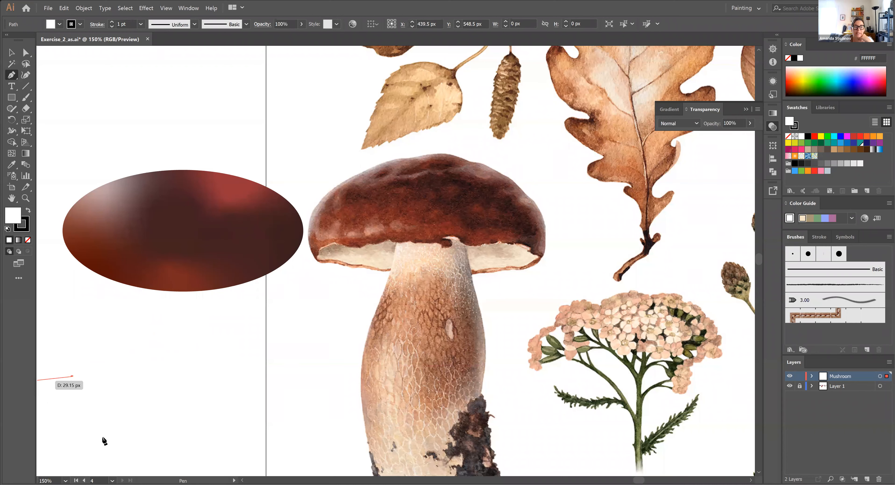
click(189, 319)
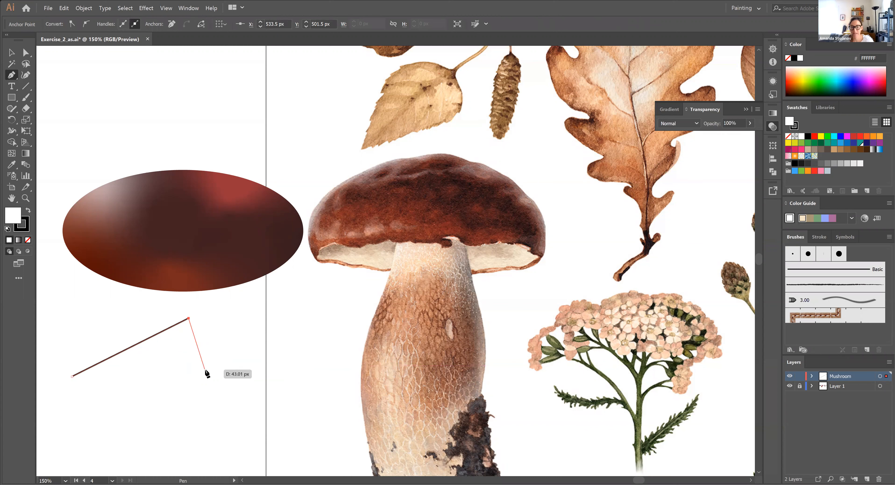
click(11, 54)
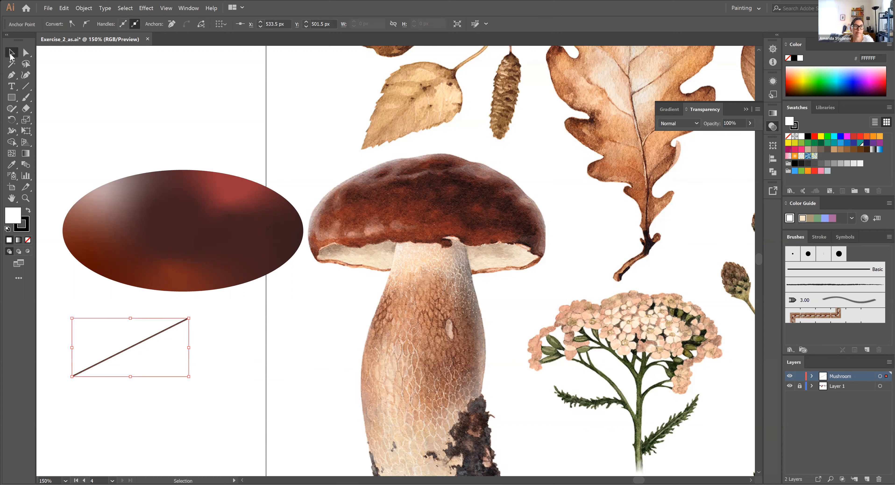
Move the straight line up and slightly left so its upper end overlaps the ellipse's lower edge, and deselect it
click(173, 369)
mouse_move(144, 341)
mouse_down()
mouse_move(135, 299)
mouse_move(156, 350)
mouse_up()
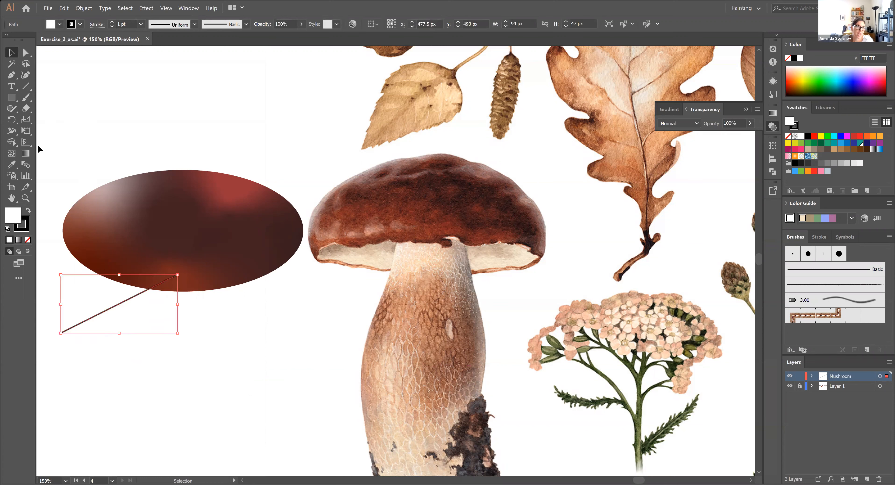
click(90, 118)
Draw a closed wavy practice shape of smooth curves below the straight line with the Pen tool, ending on its starting anchor
click(12, 78)
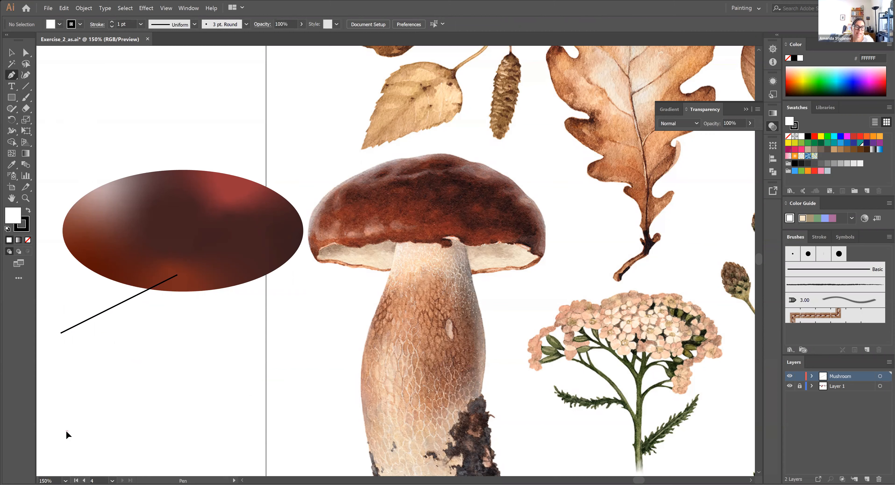
drag(66, 431, 73, 413)
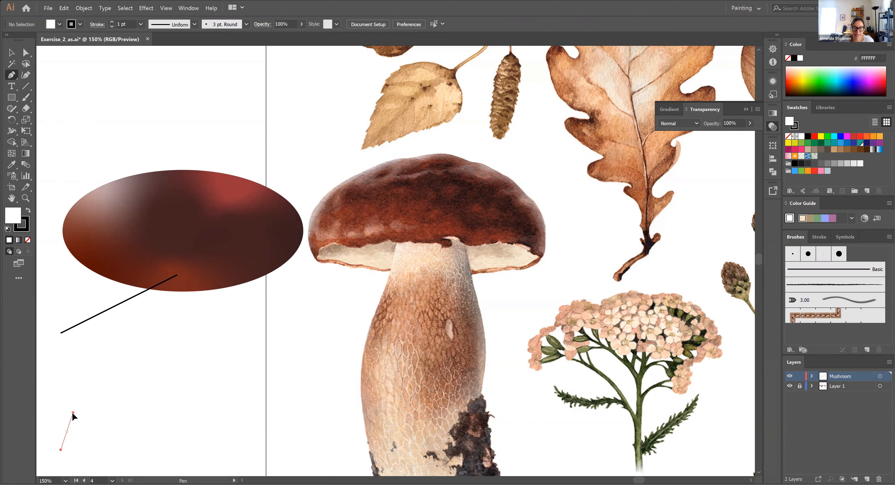
mouse_move(71, 406)
mouse_down()
mouse_move(84, 379)
mouse_move(74, 419)
mouse_move(75, 381)
mouse_move(71, 418)
mouse_move(73, 406)
mouse_up()
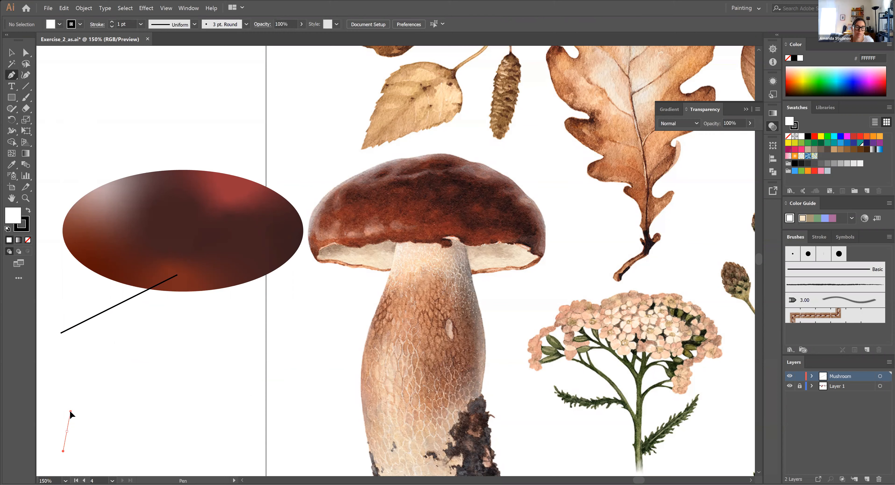
drag(81, 337, 72, 413)
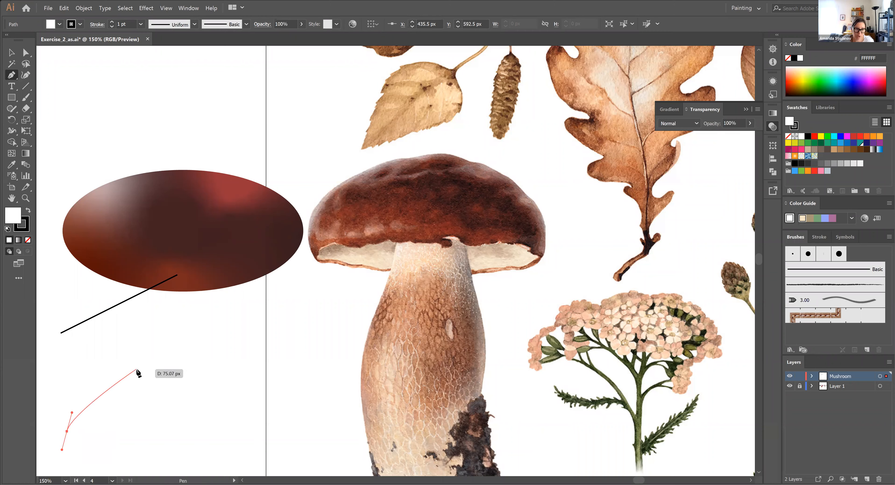
click(143, 366)
drag(142, 366, 161, 363)
click(202, 395)
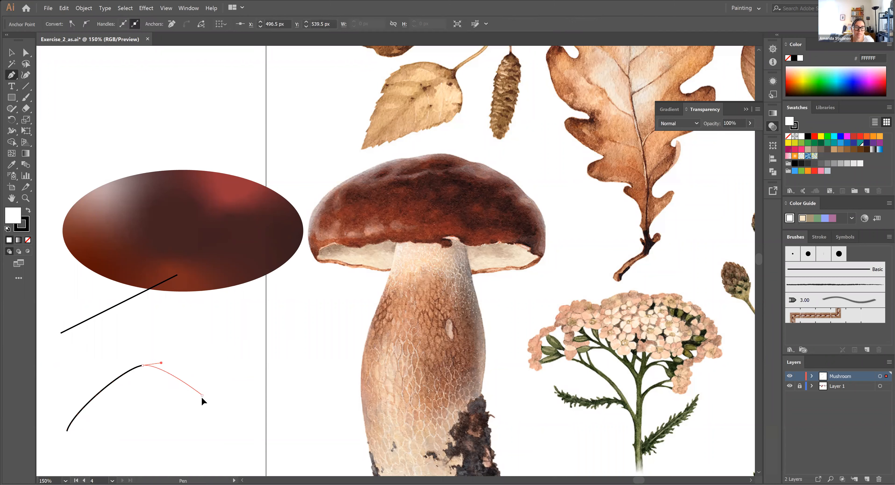
drag(178, 433, 144, 427)
drag(146, 396, 122, 407)
drag(106, 441, 51, 411)
drag(68, 383, 76, 408)
click(67, 431)
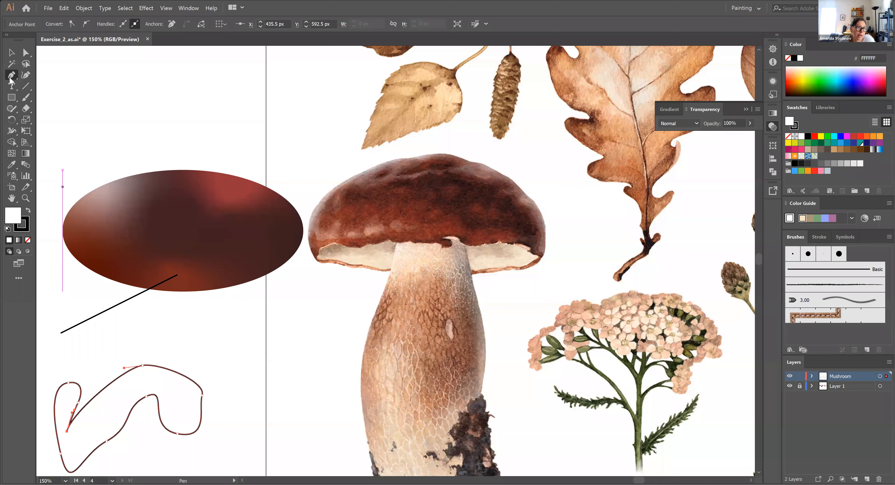
Add one anchor point to the practice shape's upper-right curve and another to its lower edge with the Add Anchor Point tool
drag(10, 80, 49, 88)
click(49, 88)
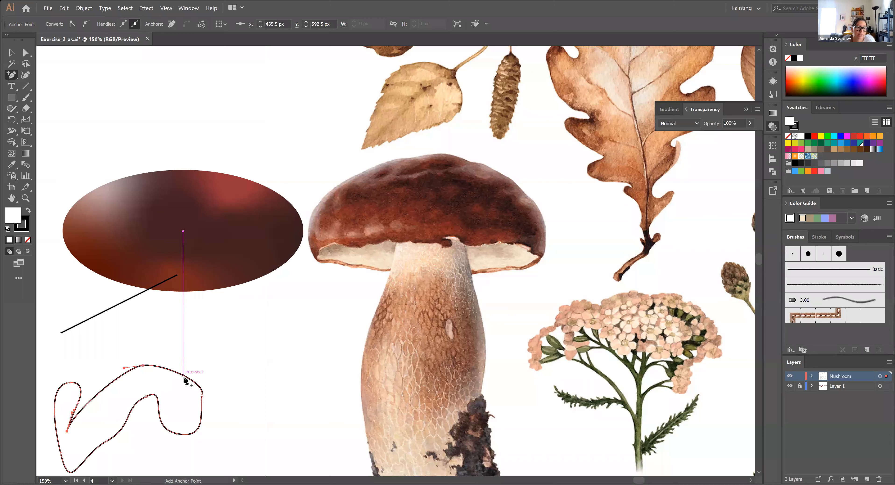
click(636, 296)
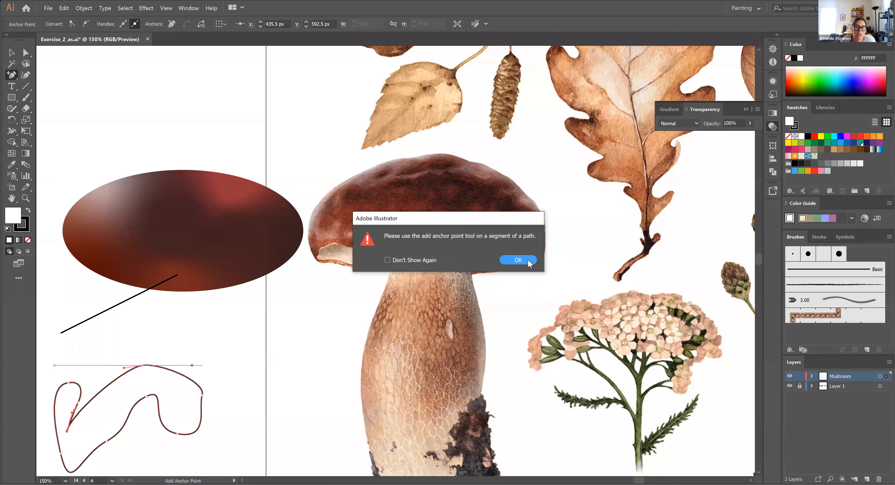
click(515, 262)
click(182, 375)
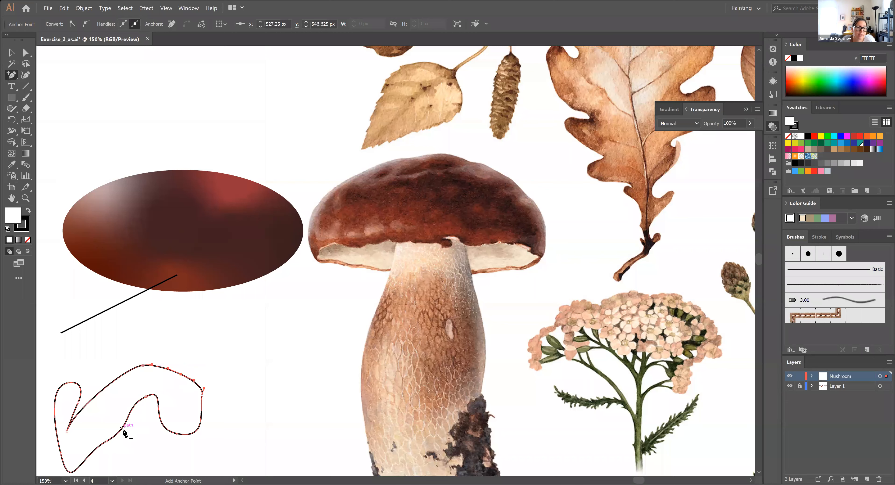
click(122, 429)
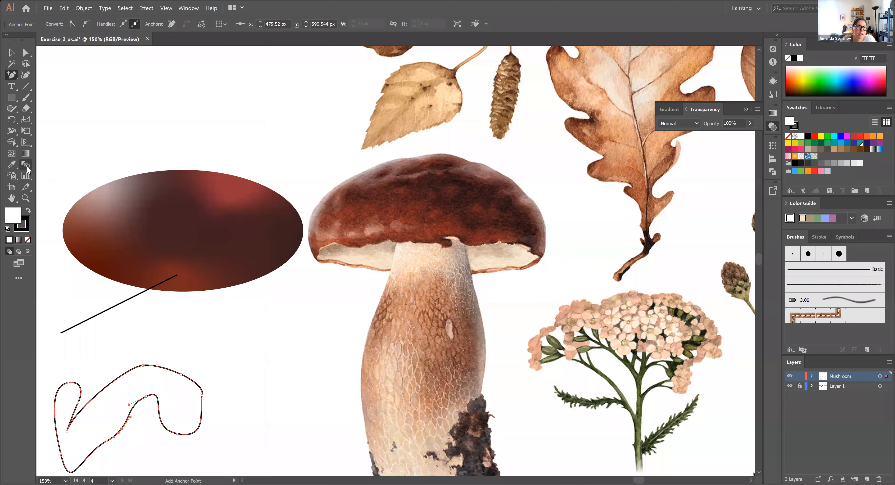
Remove the anchors forming the right-hand bulge and the inner notch on the left of the practice shape with the Delete Anchor Point tool
click(12, 75)
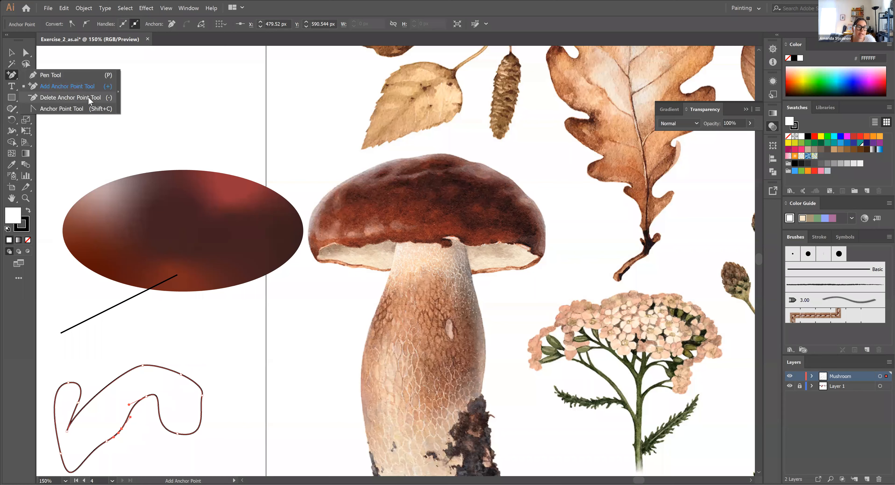
click(89, 97)
click(146, 396)
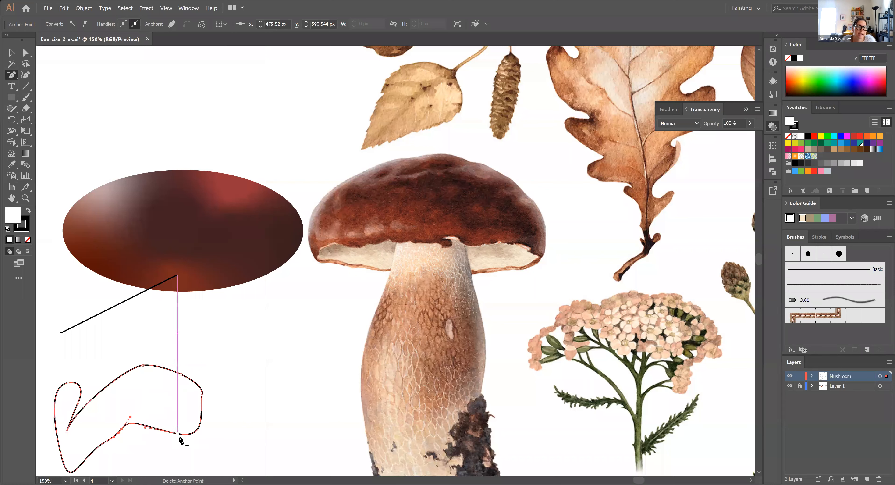
click(179, 434)
click(201, 395)
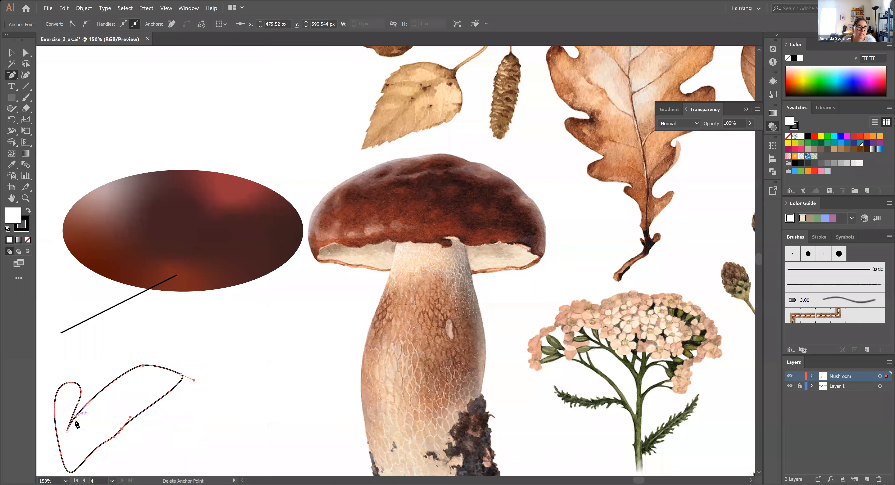
click(67, 431)
click(78, 403)
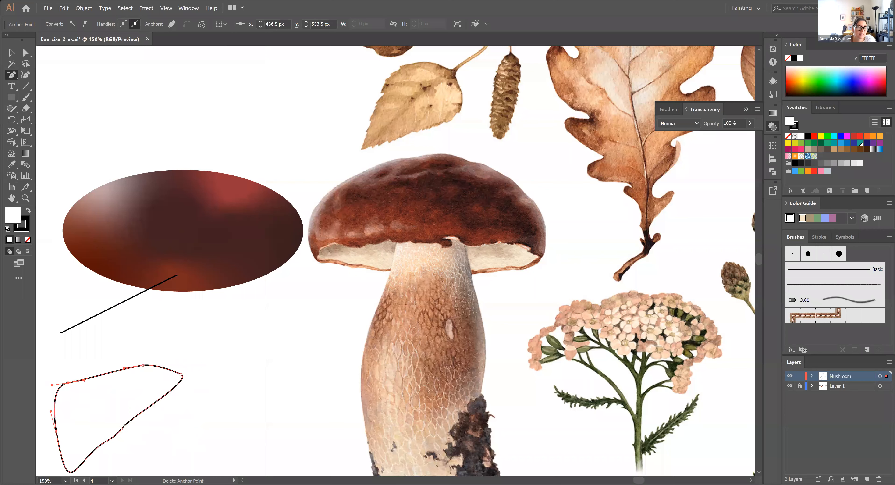
Reshape the practice shape's top anchor as smooth, corner and smooth again with the Anchor Point tool, and delete that anchor
drag(7, 77, 41, 109)
drag(143, 365, 182, 384)
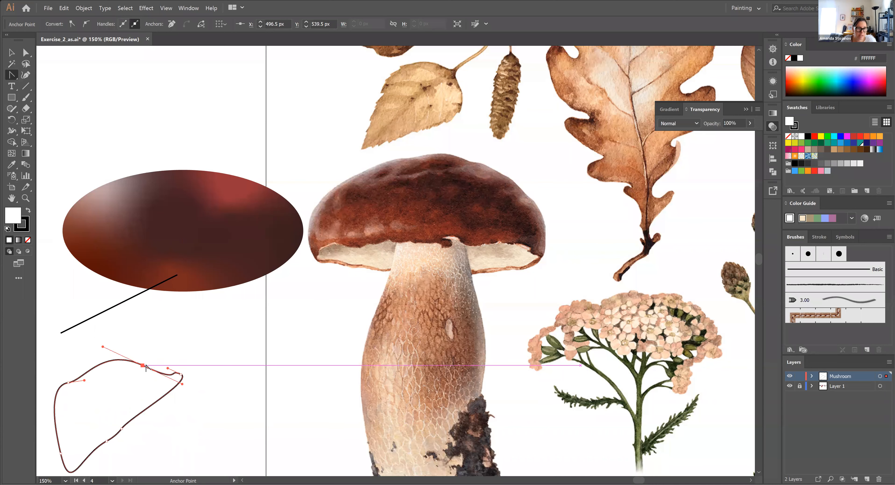
click(143, 366)
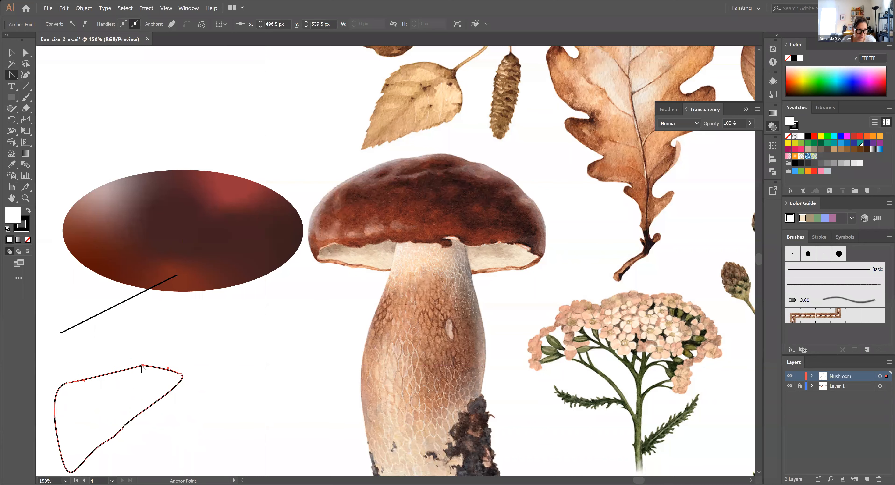
drag(143, 366, 182, 342)
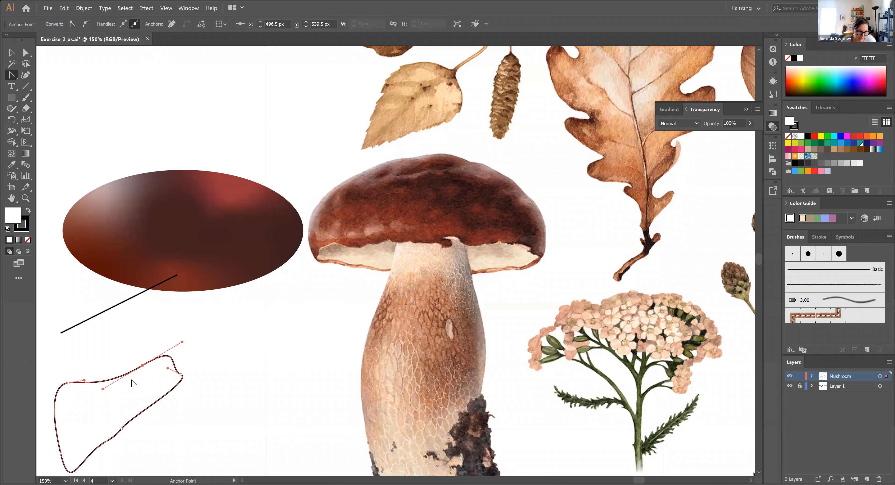
click(11, 53)
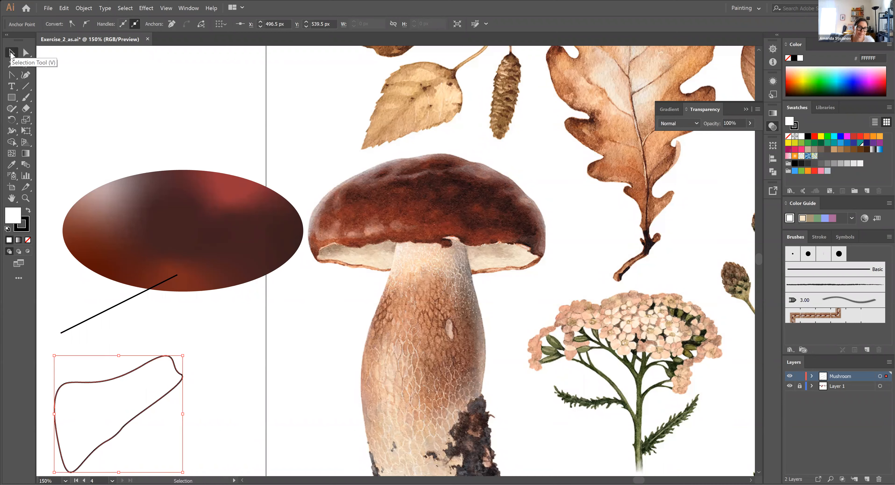
key(Delete)
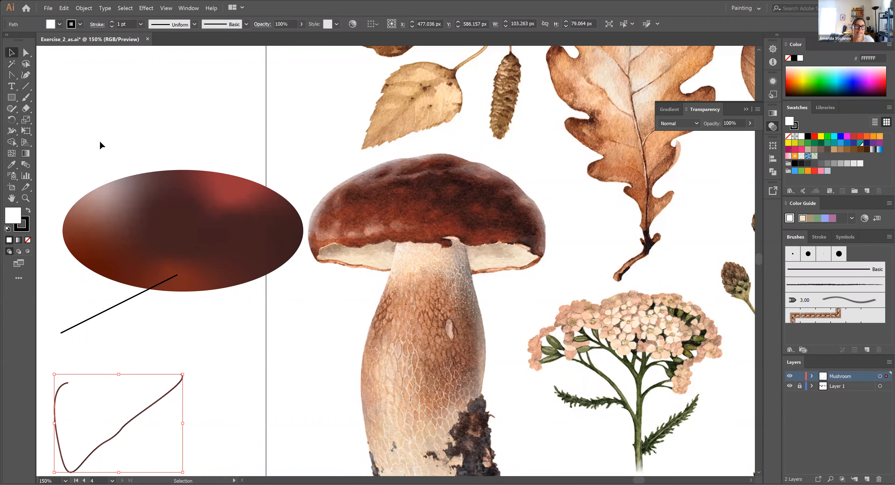
Examine the mushroom and the open practice path at magnifications from 150% to 300%
click(13, 76)
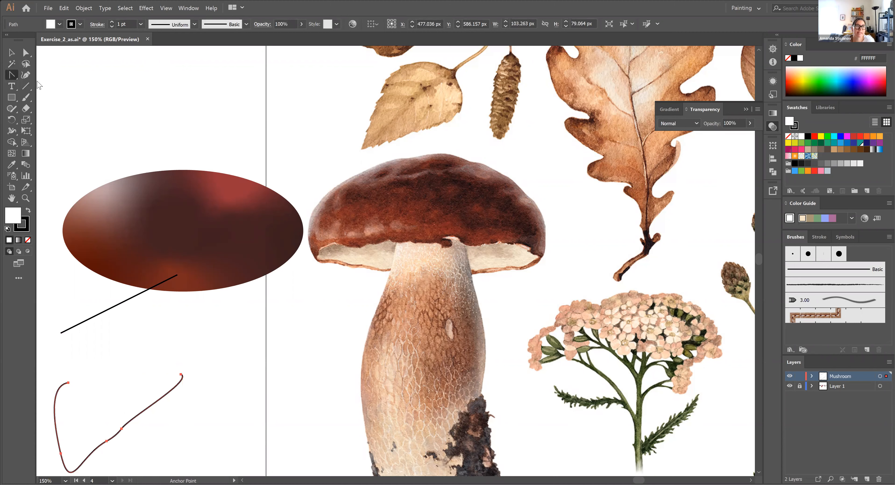
click(49, 76)
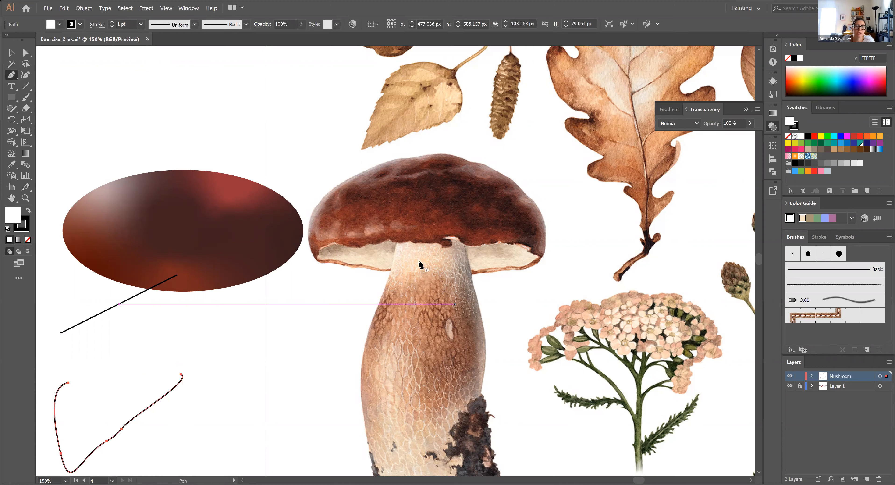
key(space)
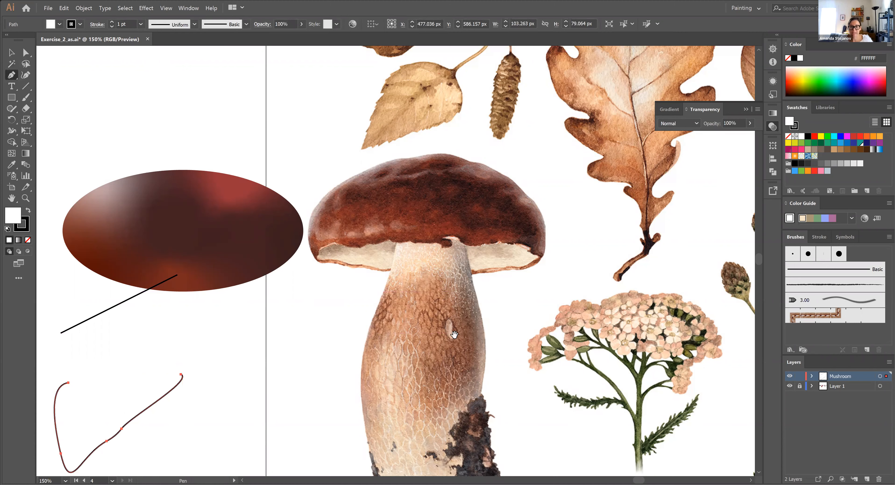
drag(457, 342, 440, 304)
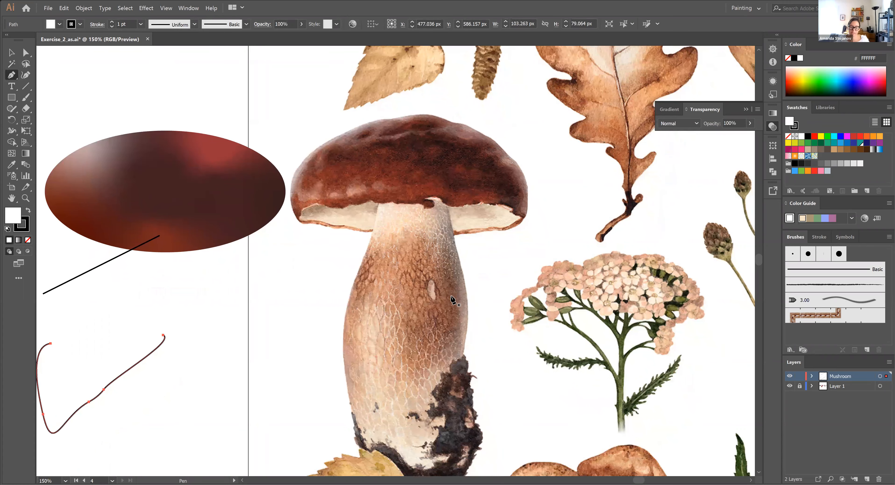
key(ctrl+plus)
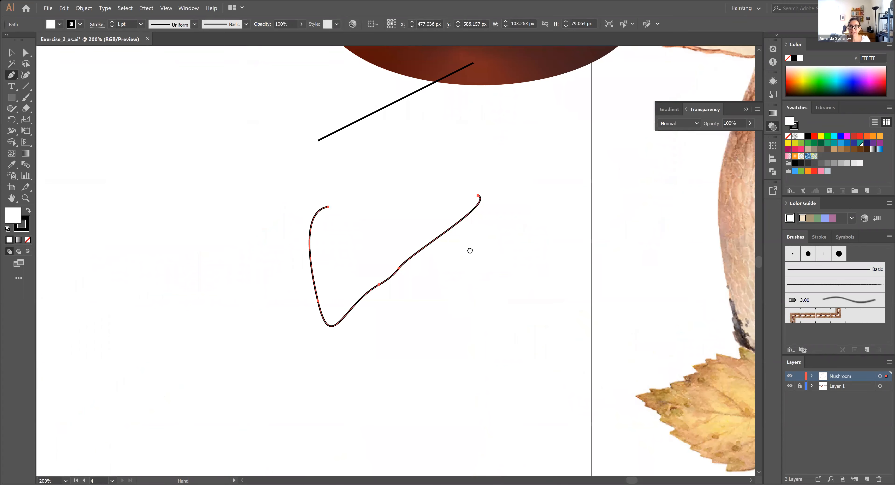
drag(470, 250, 47, 330)
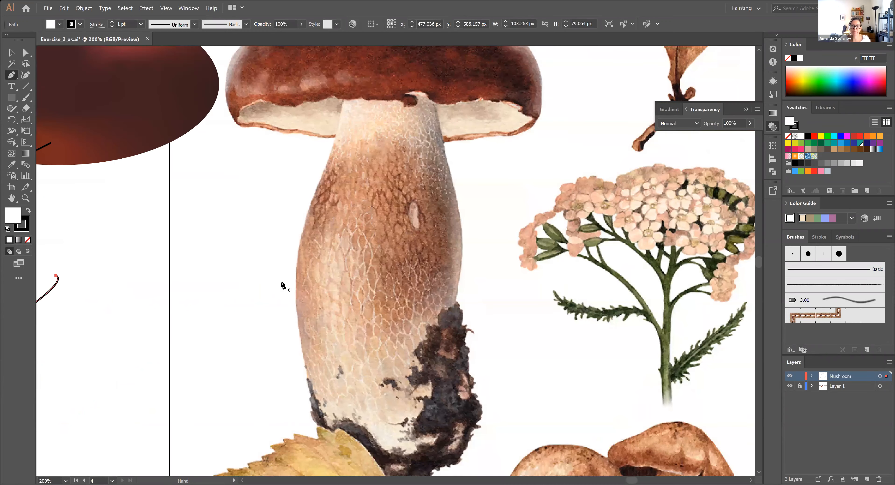
key(ctrl+minus)
drag(433, 227, 168, 338)
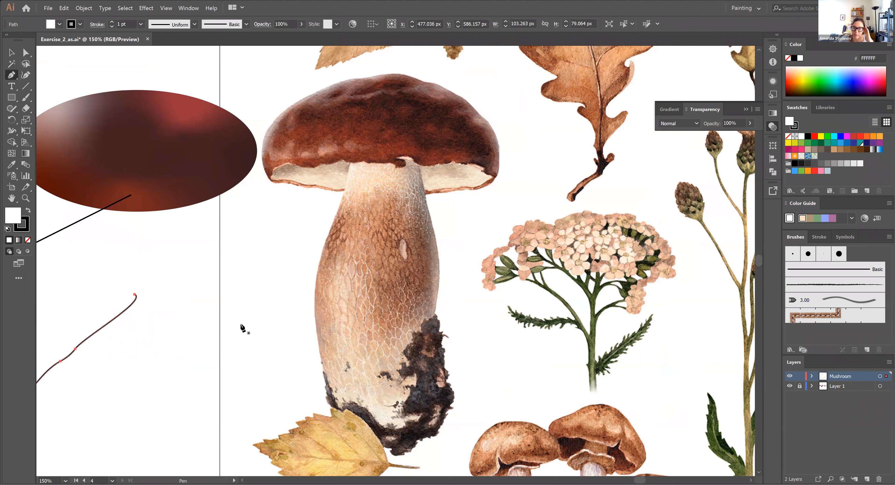
drag(430, 309, 434, 326)
drag(417, 227, 438, 320)
key(ctrl+=)
drag(660, 196, 413, 350)
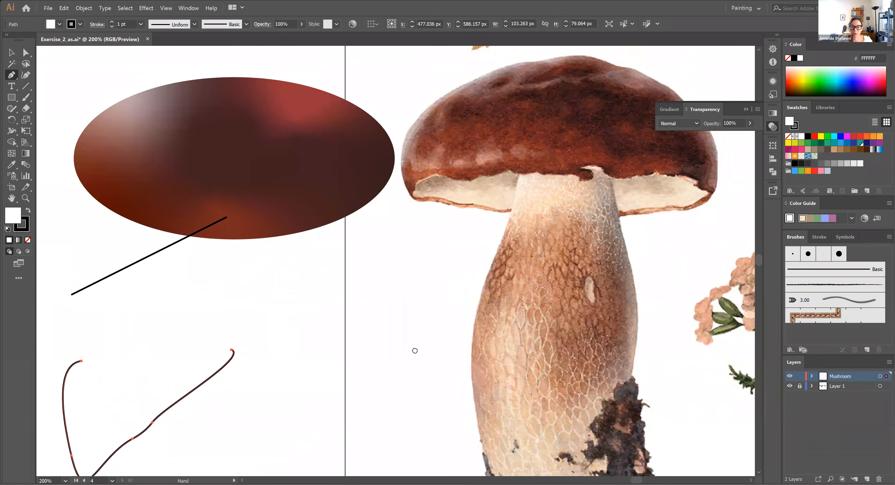
drag(585, 270, 372, 375)
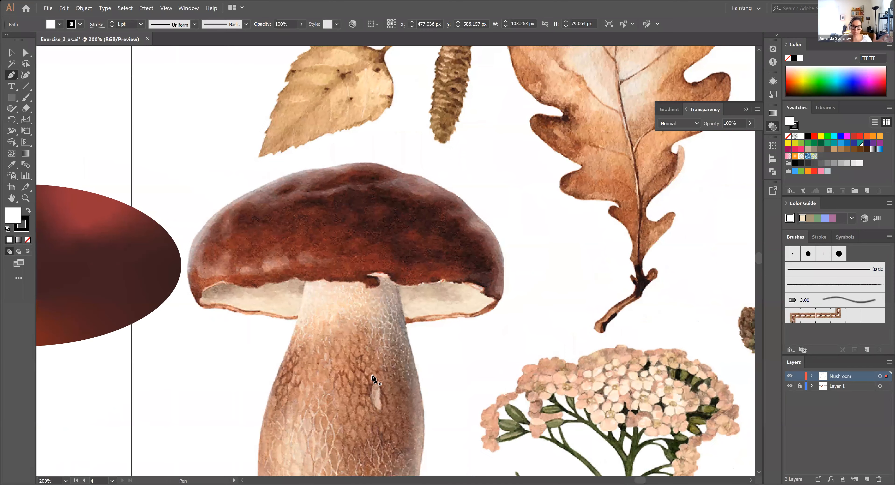
key(space)
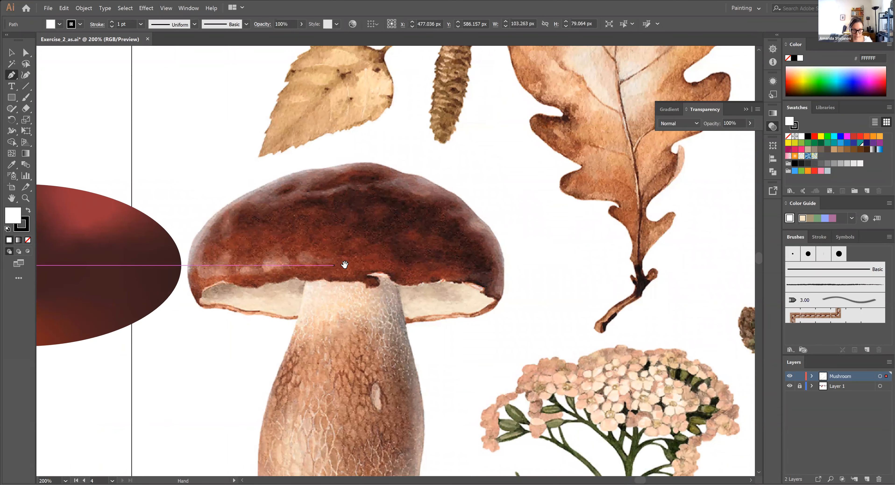
drag(378, 259, 406, 269)
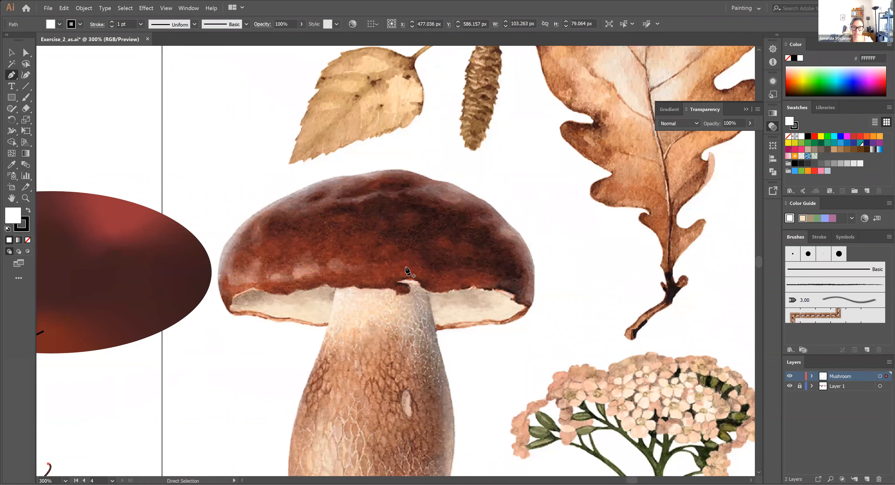
key(ctrl+plus)
key(space)
drag(537, 174, 328, 321)
key(space)
drag(250, 306, 361, 211)
Deselect the open practice path and frame the whole mushroom cap at 400%
click(11, 52)
click(553, 176)
key(space)
drag(471, 270, 438, 296)
drag(629, 242, 372, 352)
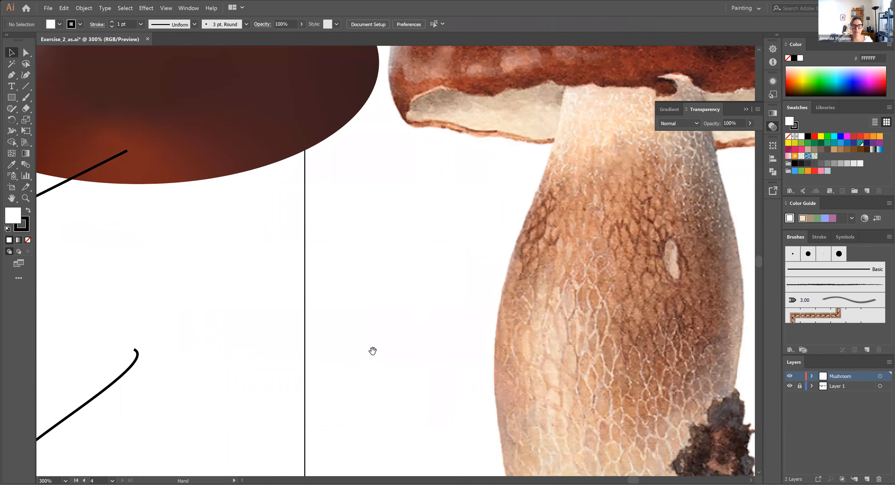
drag(617, 219, 374, 354)
drag(454, 216, 390, 270)
key(space)
drag(374, 232, 480, 281)
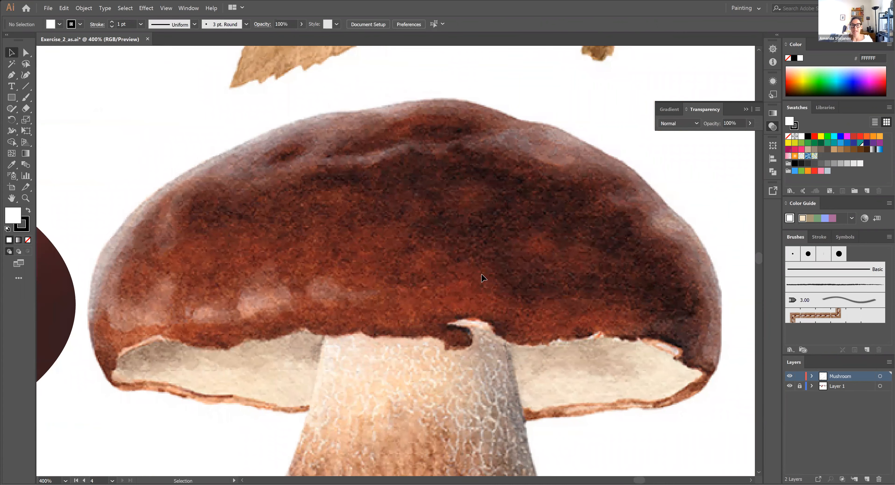
click(12, 75)
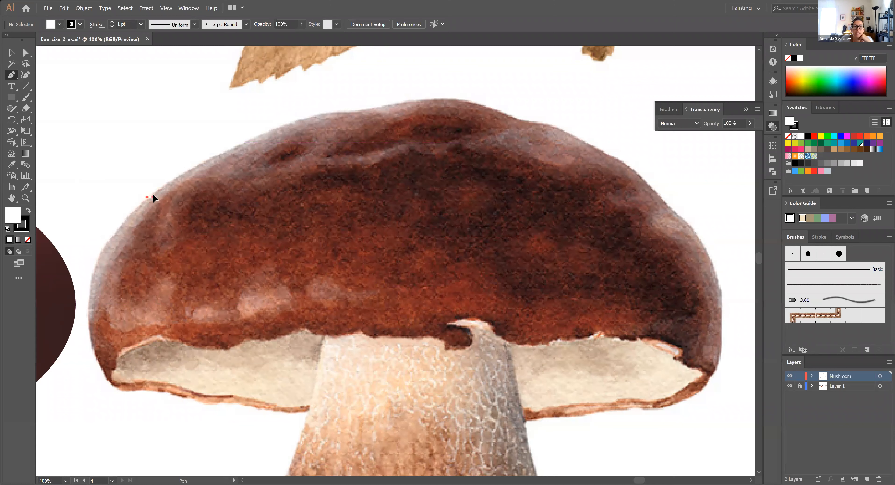
mouse_move(163, 188)
mouse_down()
mouse_move(169, 181)
mouse_move(163, 183)
mouse_up()
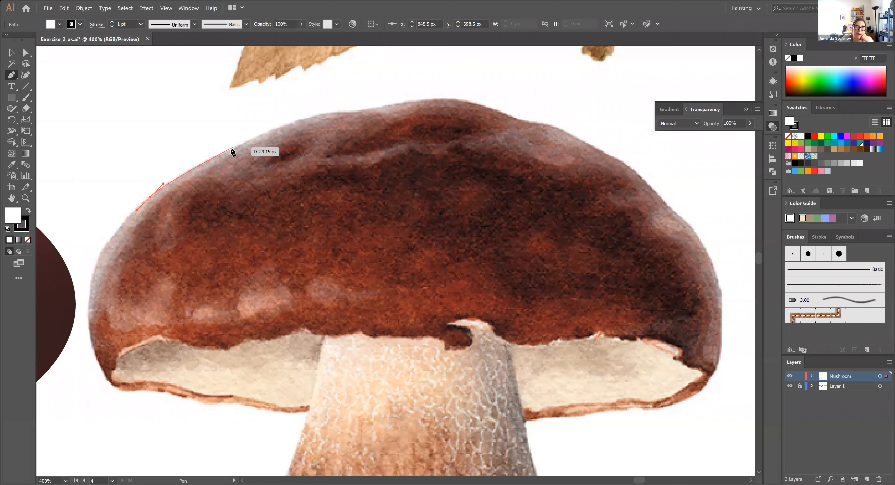
drag(236, 149, 247, 145)
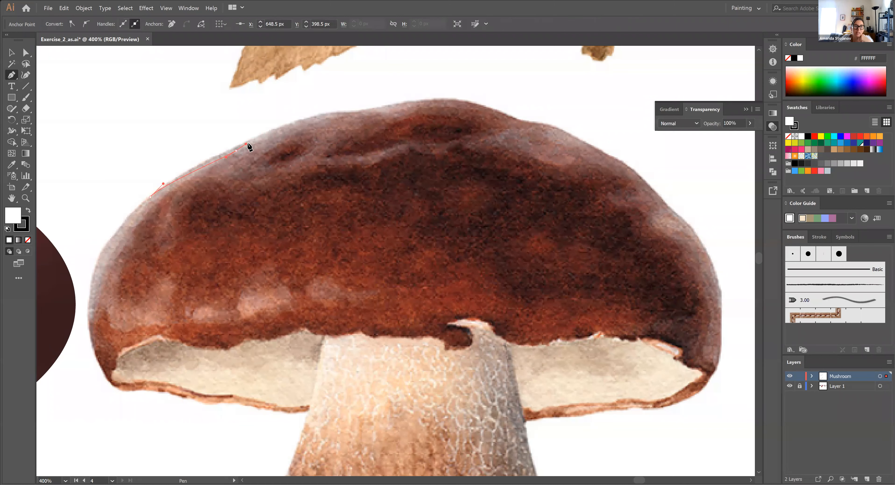
key(ctrl+z)
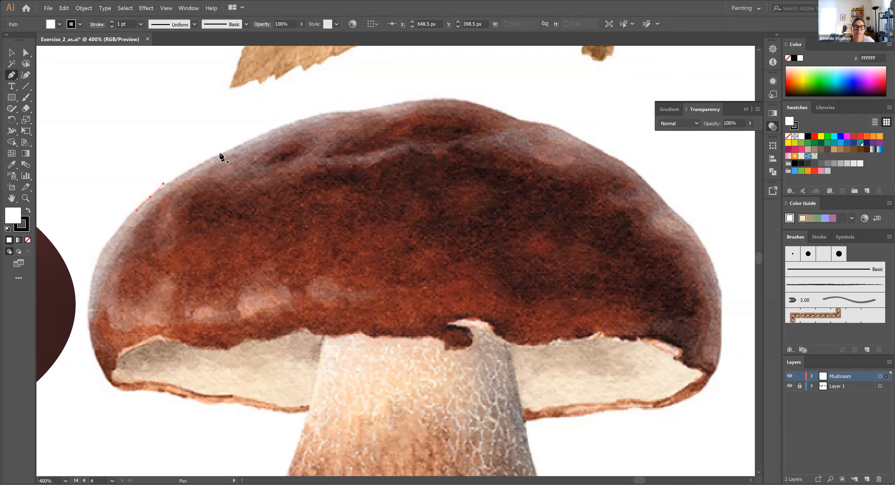
key(ctrl+z)
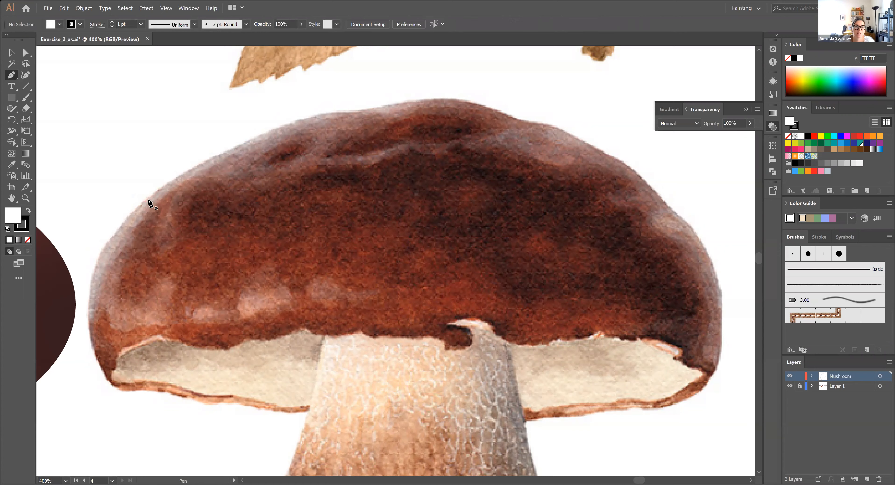
Trace the mushroom cap's upper edge with smooth Pen tool anchors from its left shoulder to the crown
drag(163, 187, 161, 187)
drag(203, 164, 216, 157)
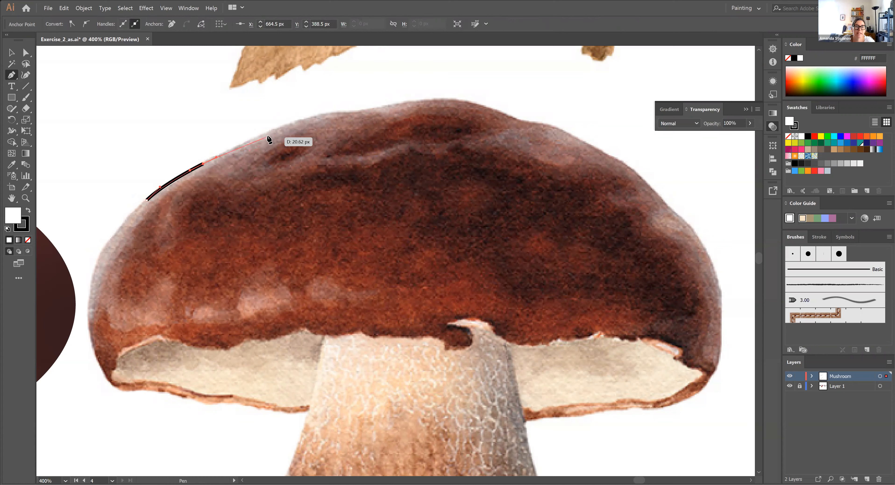
drag(268, 134, 279, 127)
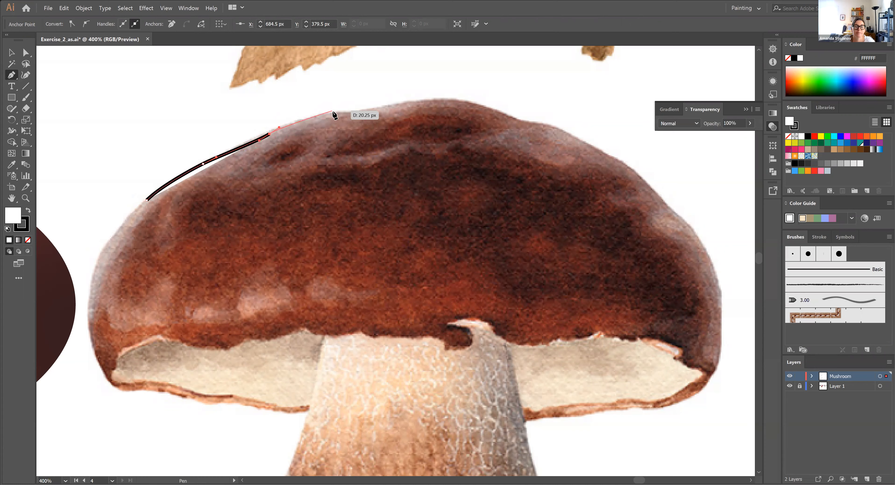
drag(332, 112, 352, 110)
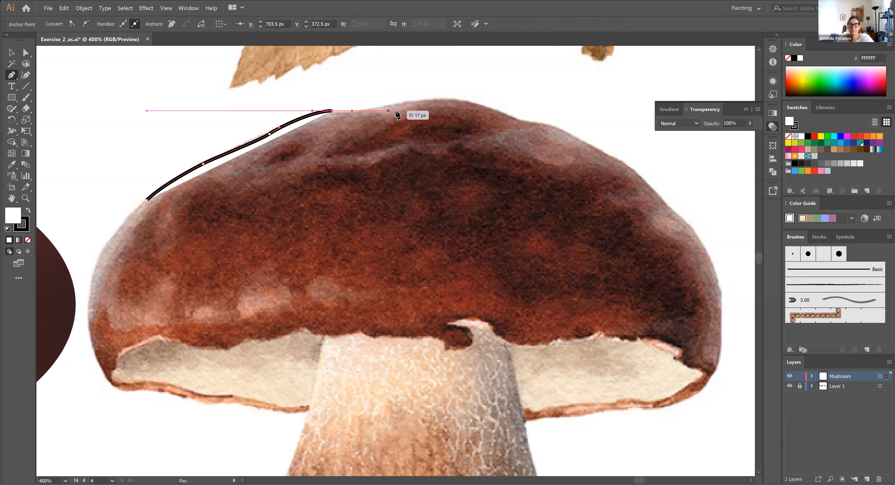
drag(384, 108, 397, 102)
drag(451, 98, 454, 98)
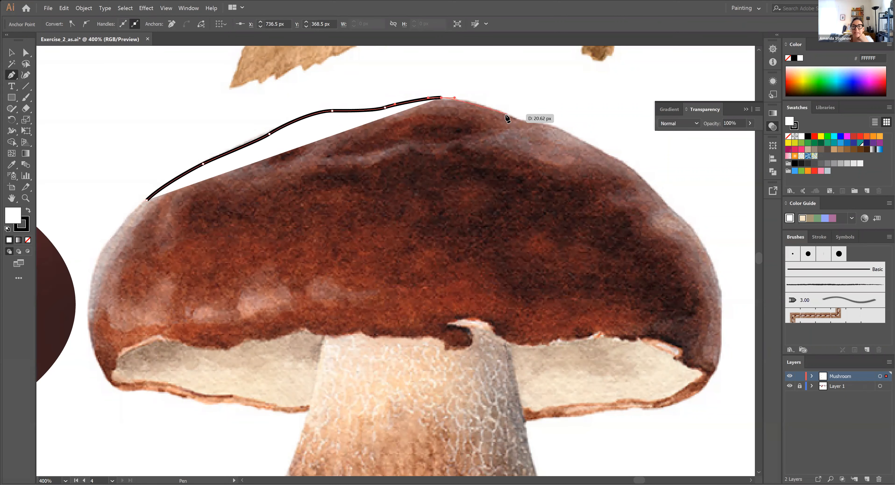
Continue the cap outline with smooth anchors from the crown down along the cap's right shoulder
drag(491, 107, 500, 110)
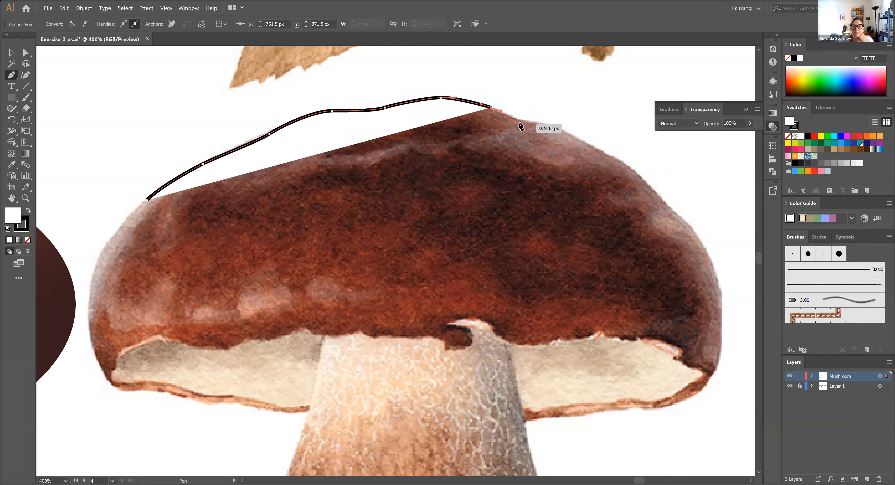
drag(511, 117, 515, 120)
key(ctrl)
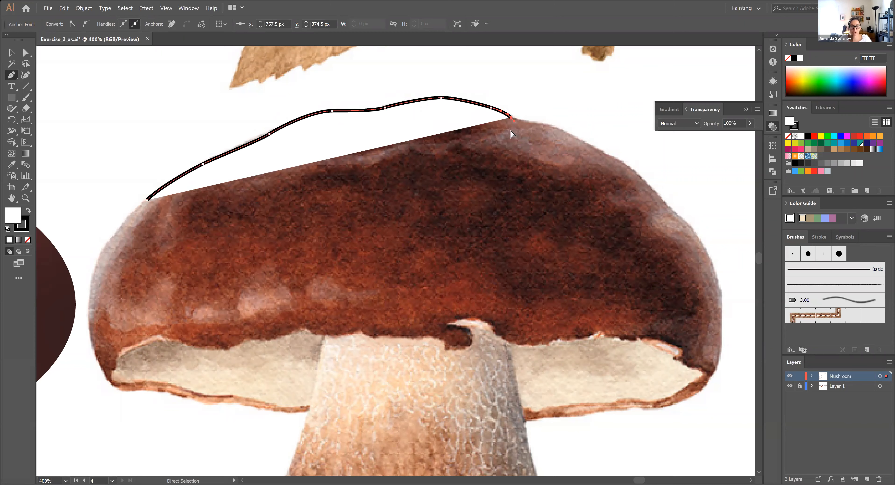
key(ctrl+z)
drag(526, 120, 569, 133)
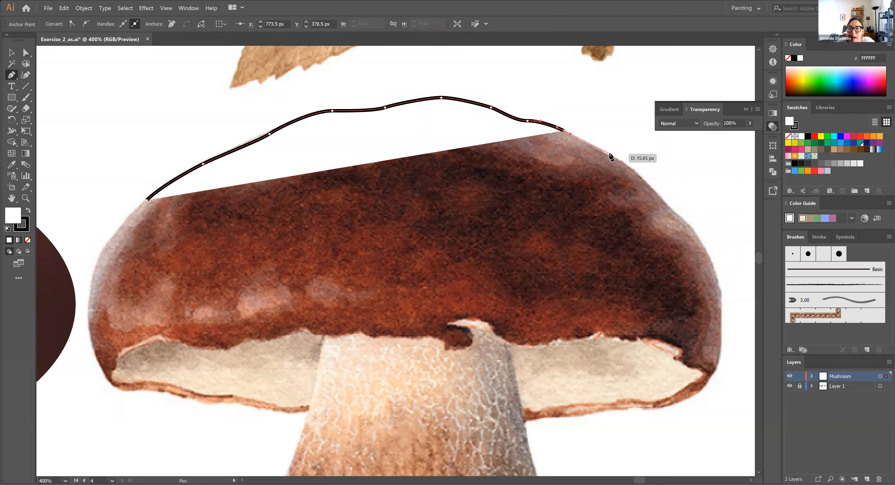
drag(610, 157, 652, 190)
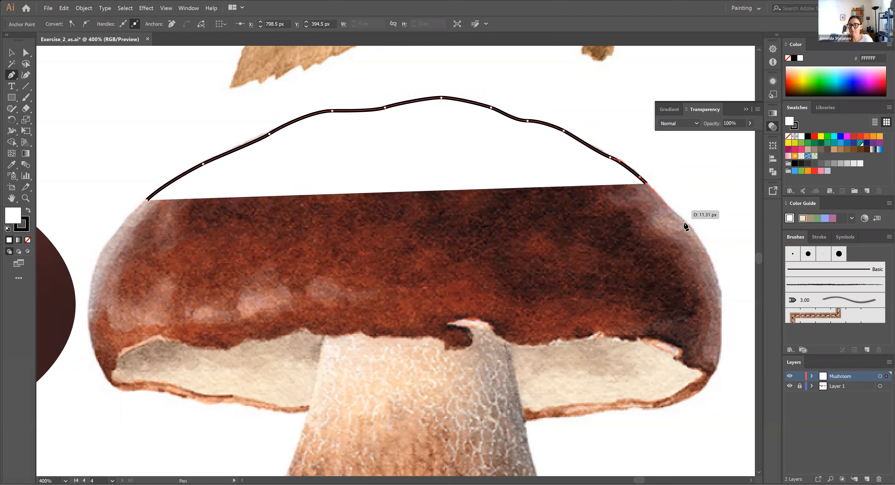
drag(666, 201, 676, 213)
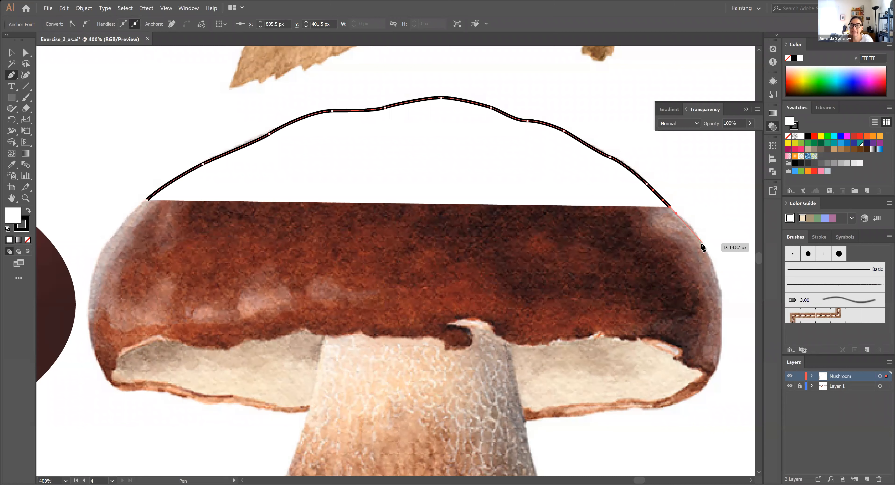
drag(702, 244, 708, 255)
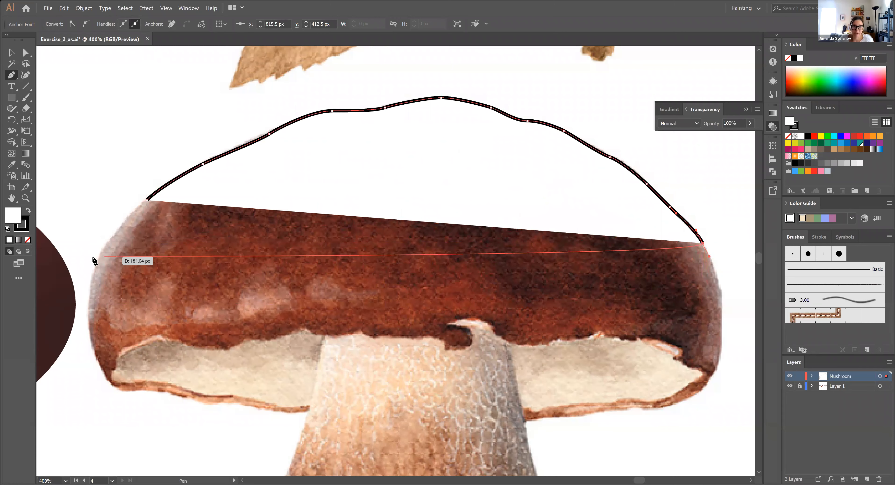
Set the open cap path's fill to none and keep its stroke black
click(27, 240)
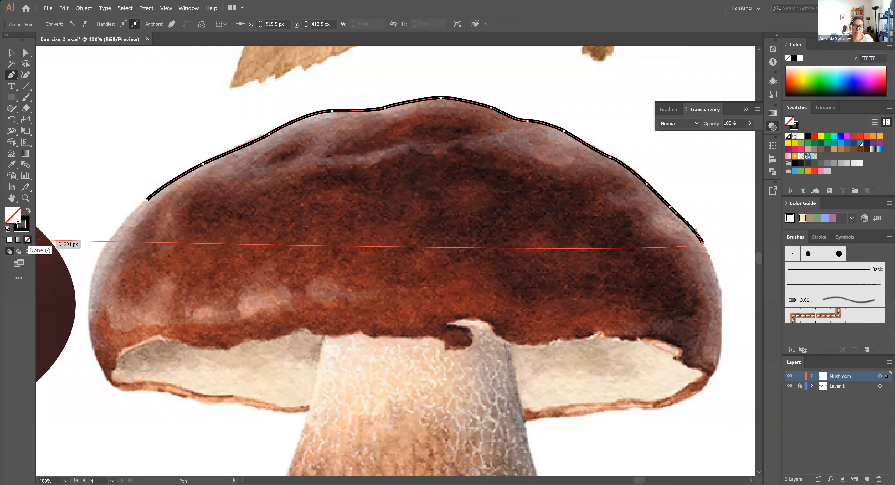
click(29, 211)
click(28, 239)
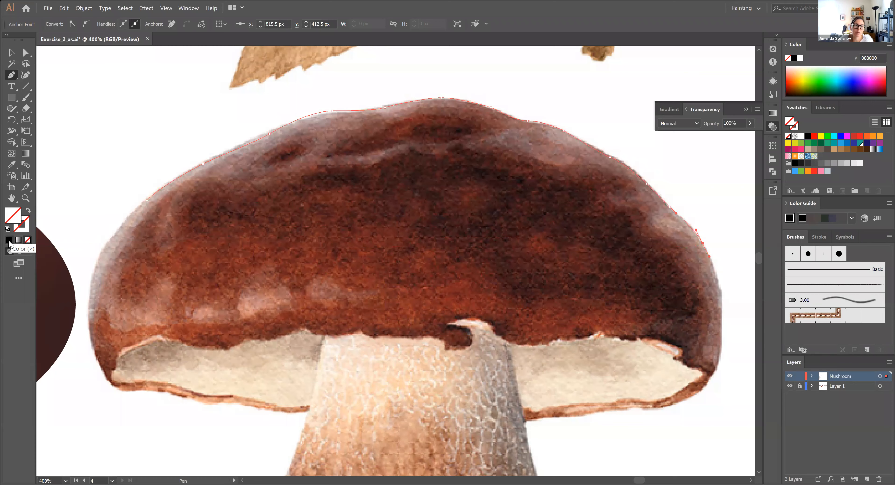
key(ctrl+z)
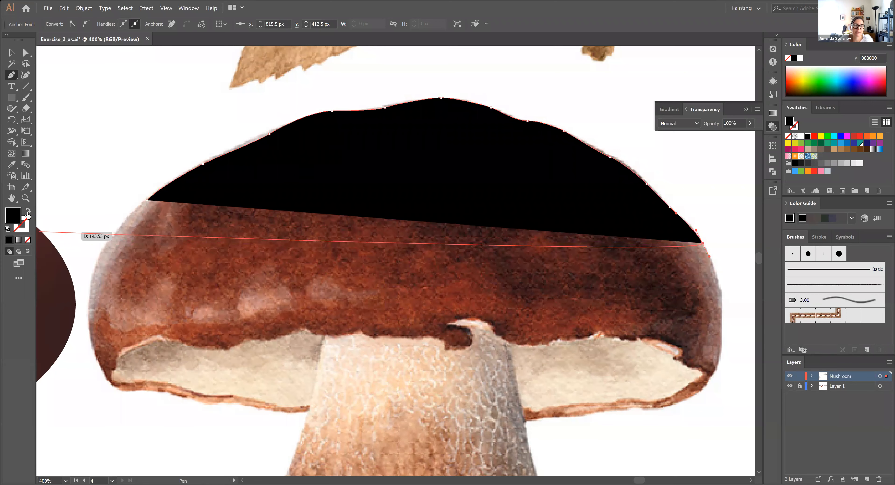
click(27, 210)
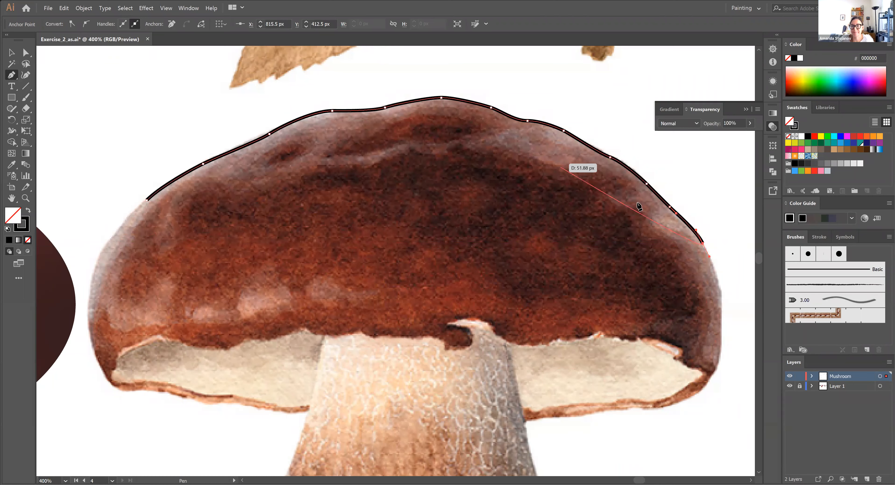
Trace the cap's right side, its lower rim straight across the stem, and the lower part of its left side
drag(723, 299, 721, 310)
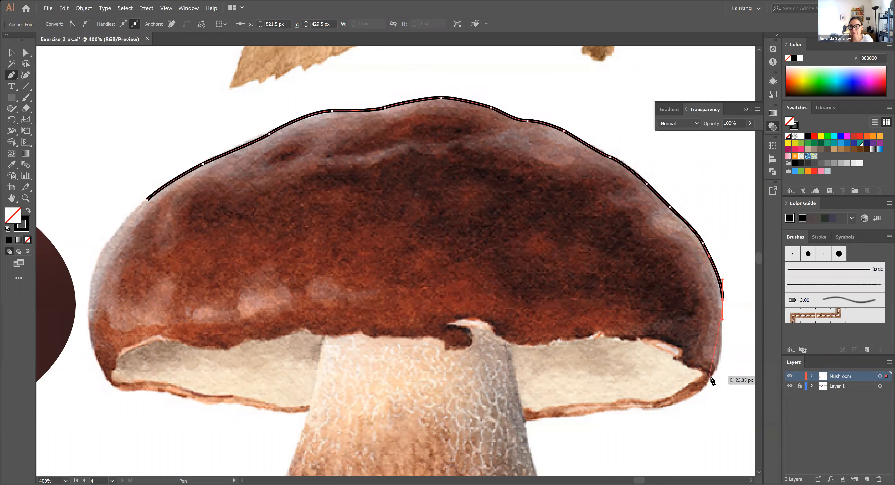
mouse_move(710, 377)
mouse_down()
mouse_move(682, 402)
mouse_move(646, 409)
mouse_move(464, 420)
mouse_up()
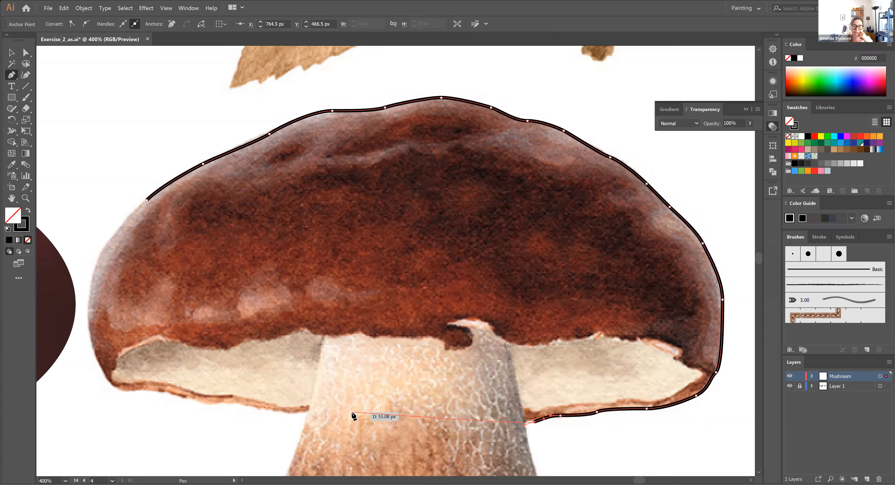
drag(312, 408, 295, 416)
click(275, 412)
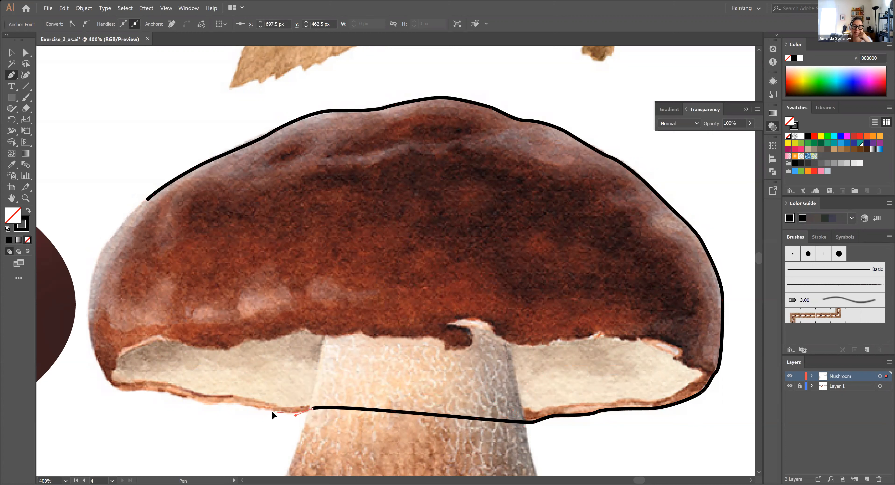
mouse_move(256, 409)
mouse_down()
mouse_move(126, 389)
mouse_move(101, 371)
mouse_move(582, 300)
mouse_move(86, 316)
mouse_move(86, 283)
mouse_up()
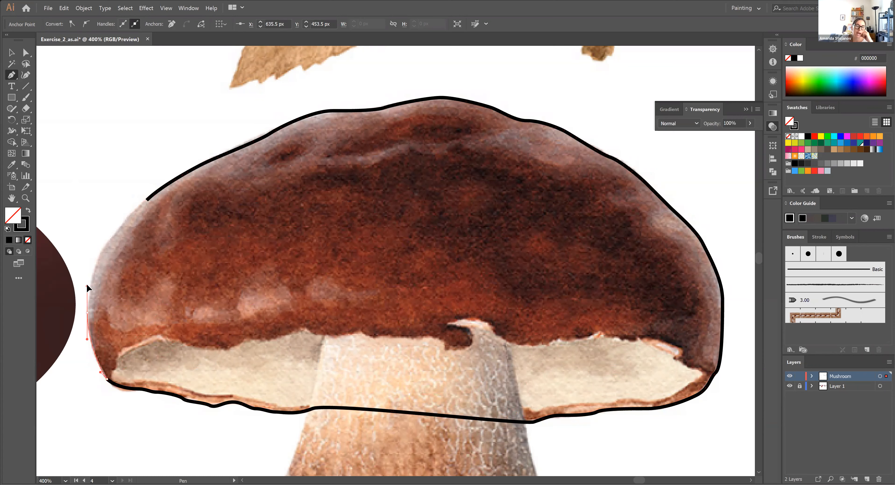
drag(101, 247, 133, 210)
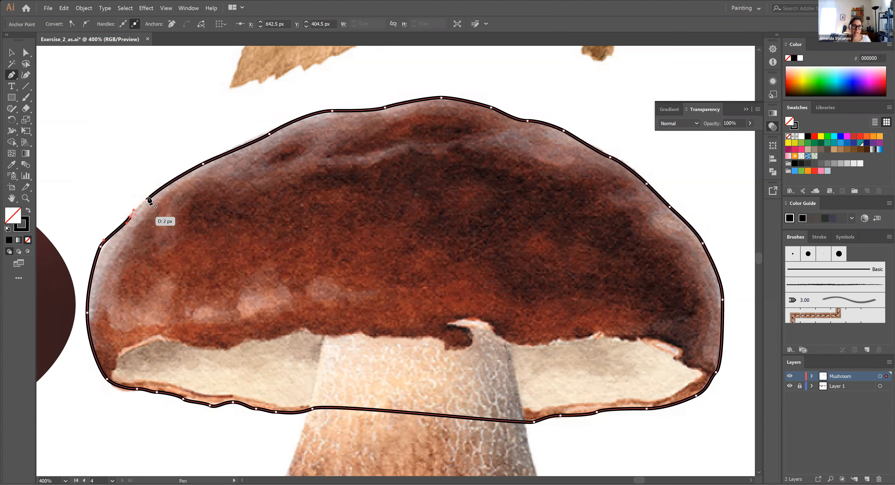
key(ctrl+z)
key(ctrl+z)
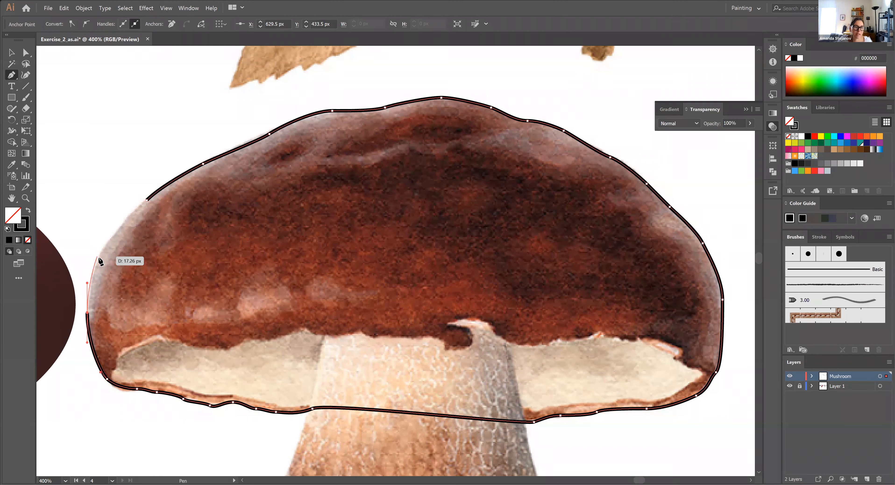
Trace the cap's upper-left edge with smooth anchors and close the outline at its starting anchor
drag(107, 244, 134, 213)
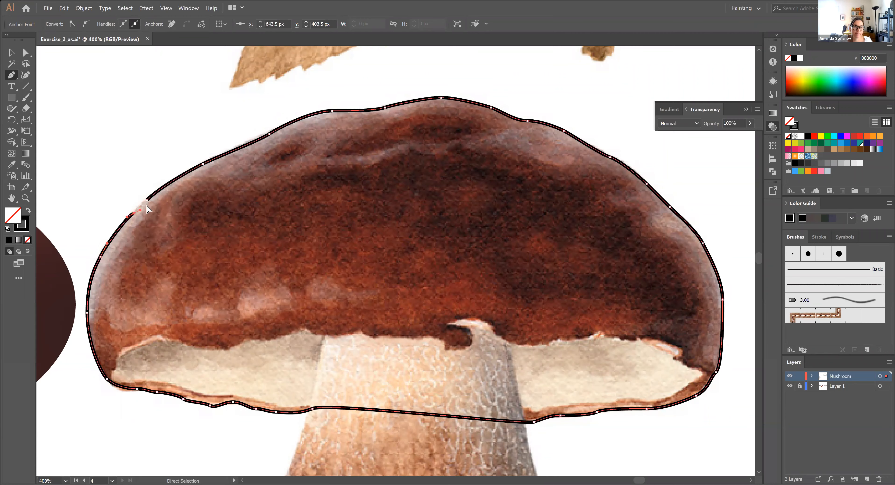
drag(147, 201, 164, 191)
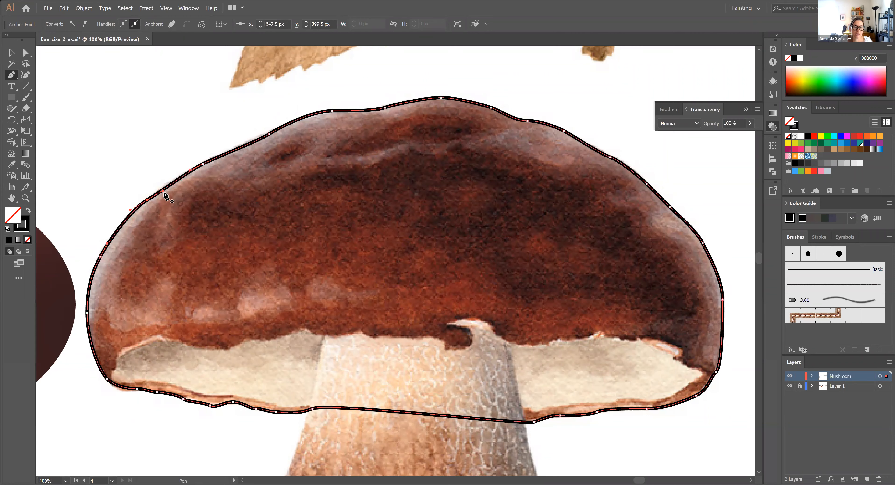
key(v)
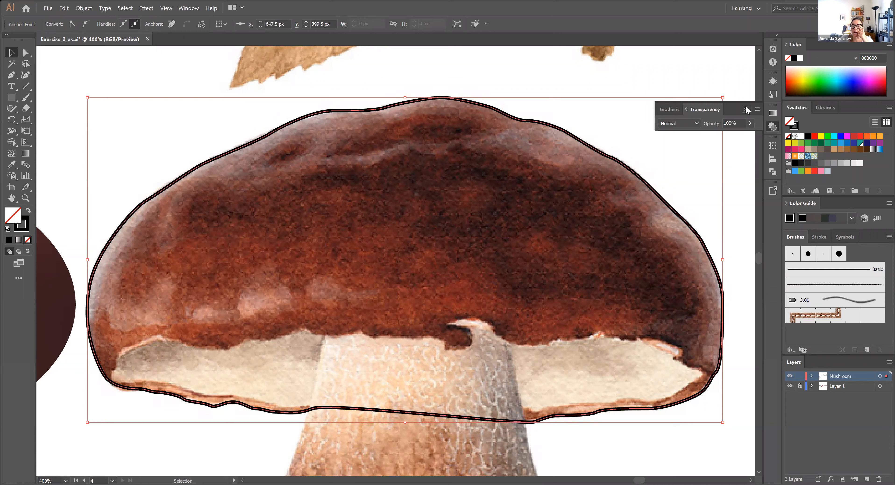
Fill the closed cap shape with a freeform gradient in Points mode and set its stroke to none
click(664, 111)
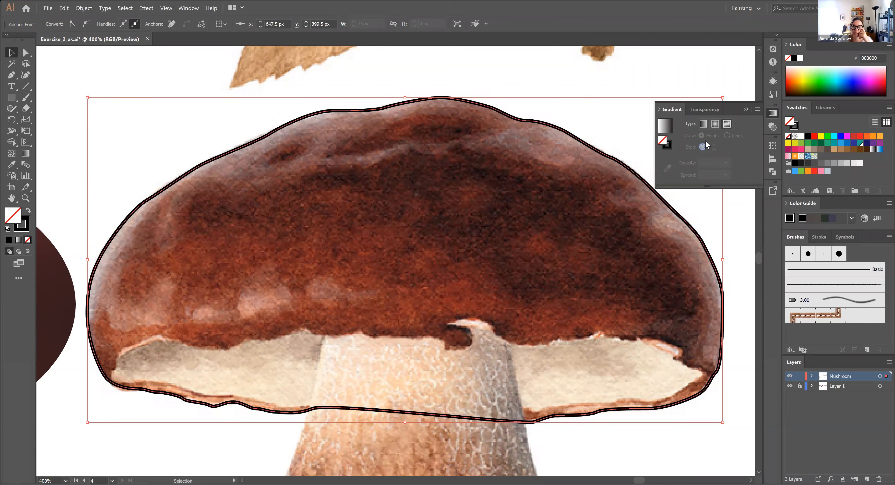
click(727, 124)
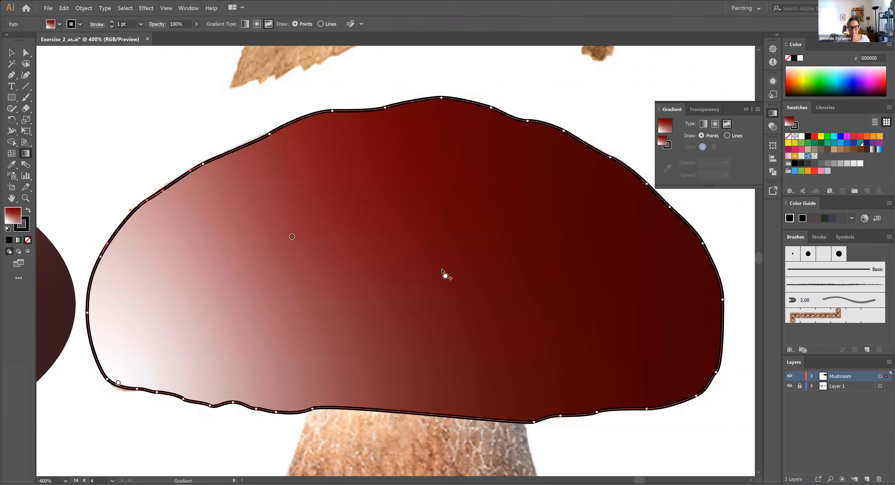
click(667, 145)
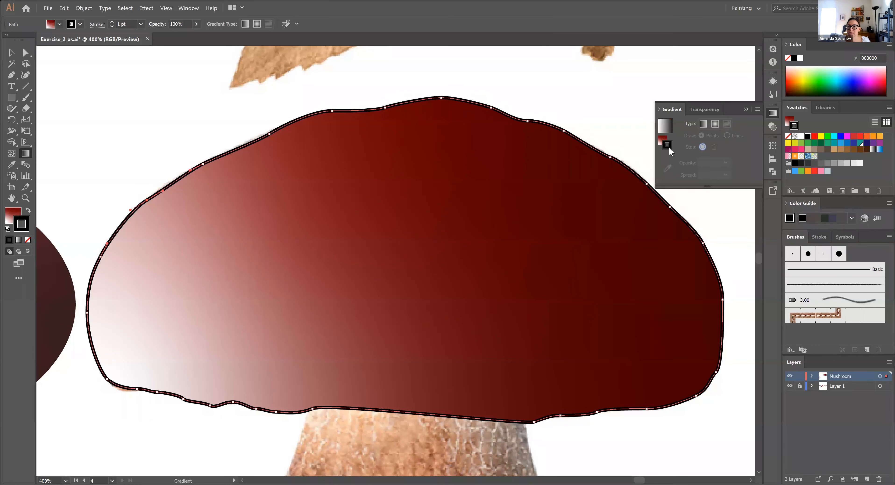
click(28, 240)
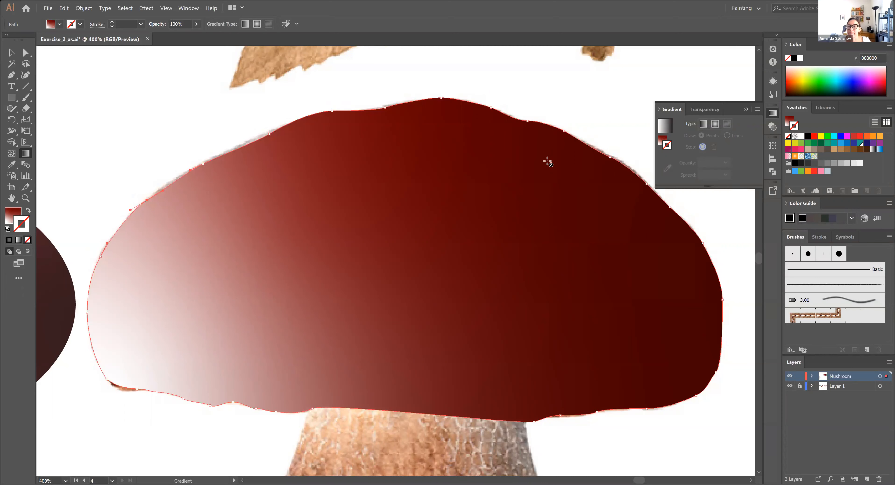
click(664, 125)
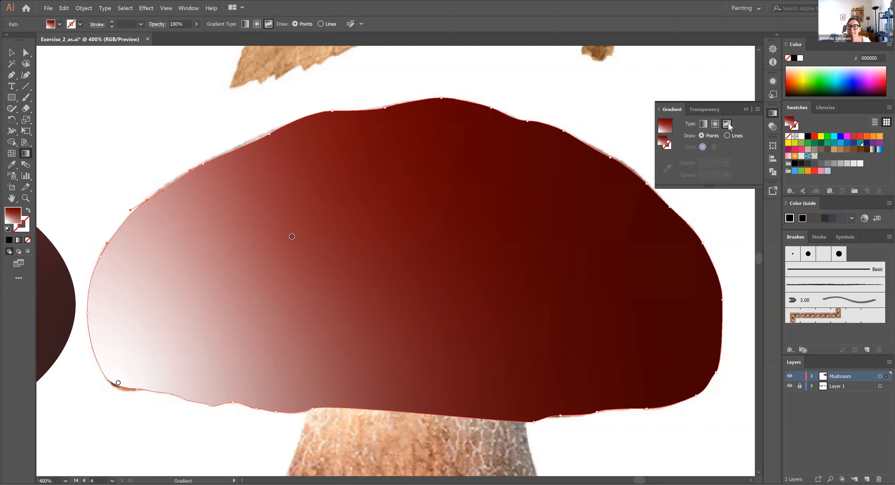
Expand the Mushroom layer to list its paths, and view the cap beside the gradient ellipse at 200%
click(811, 376)
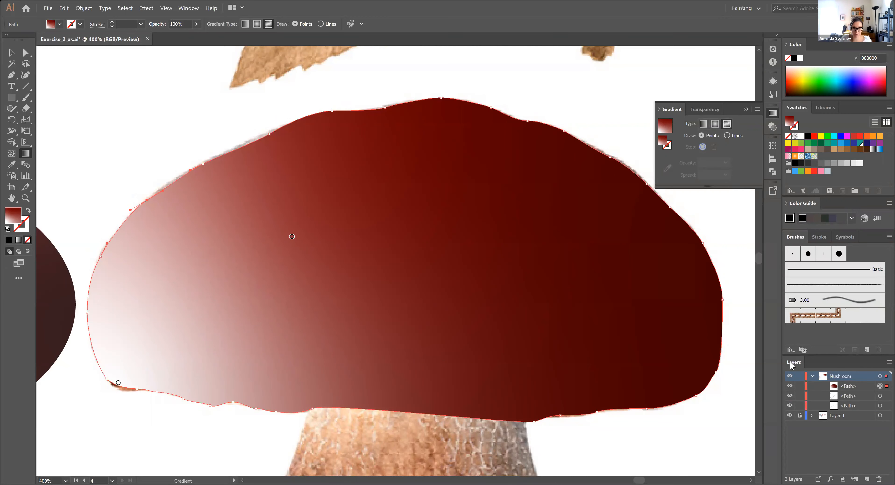
key(ctrl+minus)
key(ctrl+minus)
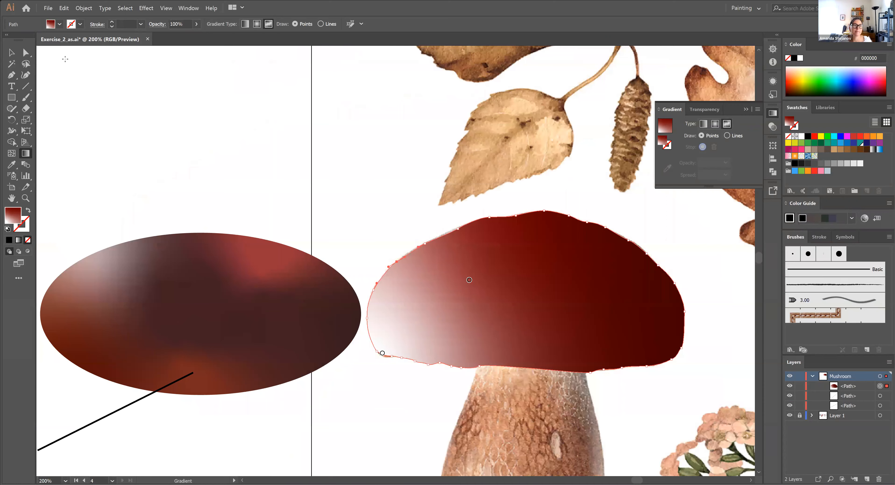
Move the gradient cap shape off the traced mushroom, down and to the right, so it sits beside the reference cap
click(8, 53)
key(space)
drag(448, 409, 335, 400)
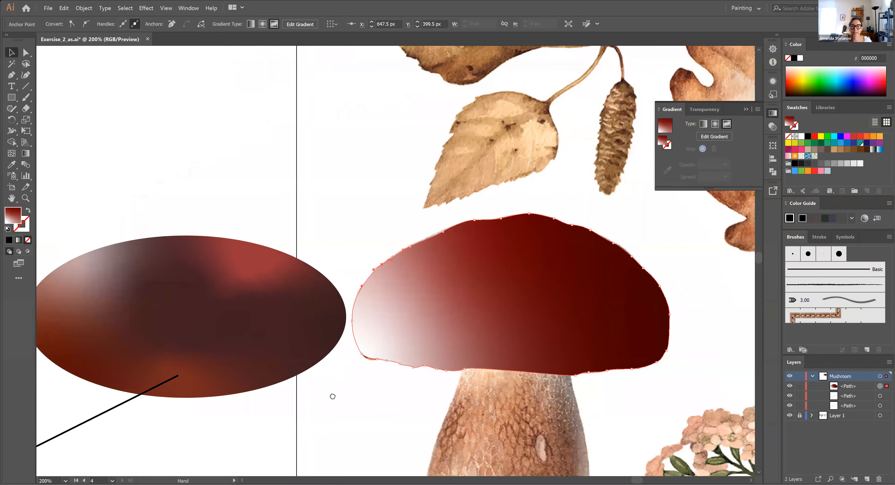
drag(359, 282, 308, 279)
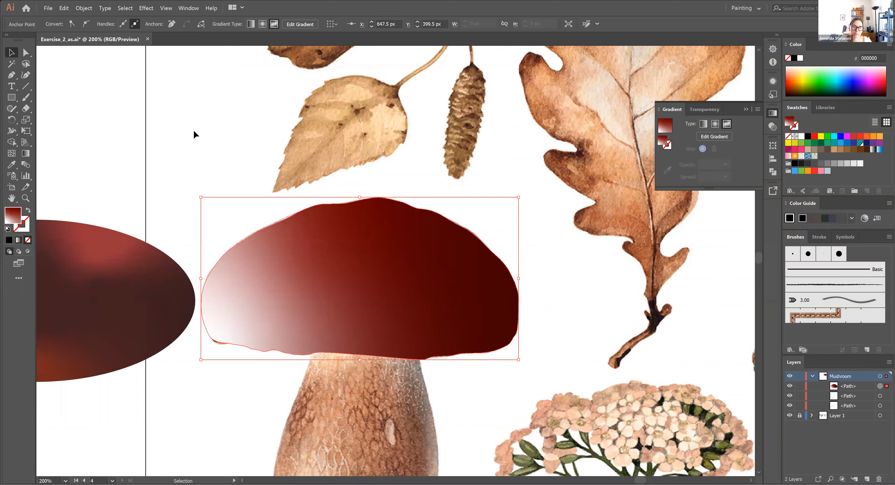
click(295, 280)
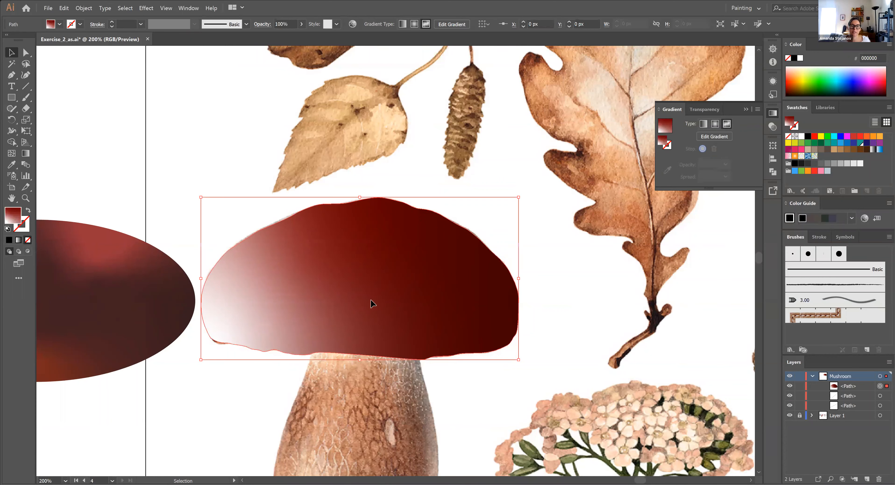
key(shift+Right)
key(shift+Right)
key(shift+Right)
key(shift+Right)
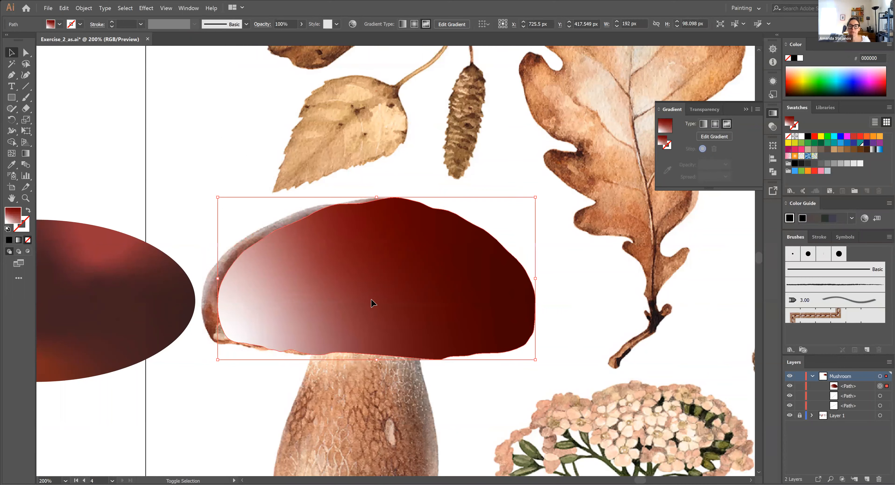
key(shift+Right)
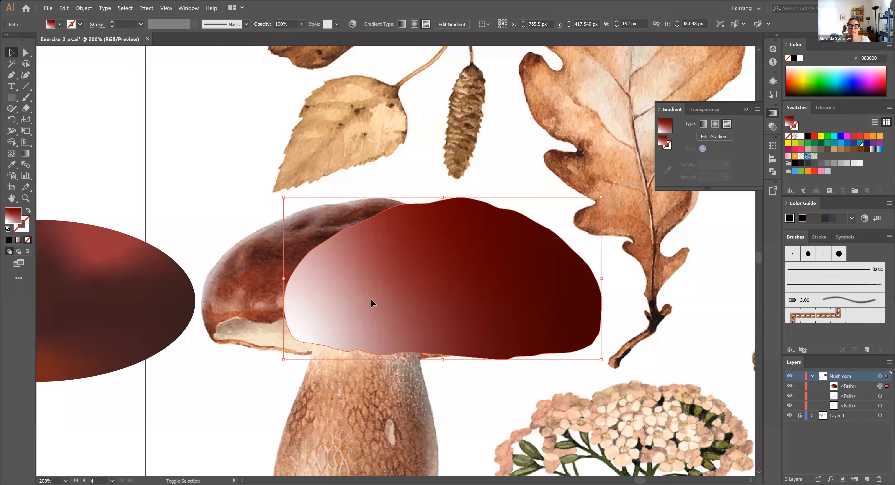
key(shift+Down)
key(shift+Down)
key(shift+Down)
key(shift+Down)
key(shift+Down)
key(shift+Down)
key(shift+Right)
key(shift+Right)
key(shift+Right)
key(shift+Right)
key(shift+Right)
key(shift+Right)
key(shift+Right)
key(shift+Right)
key(shift+Right)
key(shift+Right)
key(shift+Right)
key(shift+Right)
key(shift+Right)
key(shift+Right)
key(shift+Right)
key(shift+Right)
key(shift+Right)
key(shift+Right)
key(shift+Right)
key(shift+Right)
key(shift+Right)
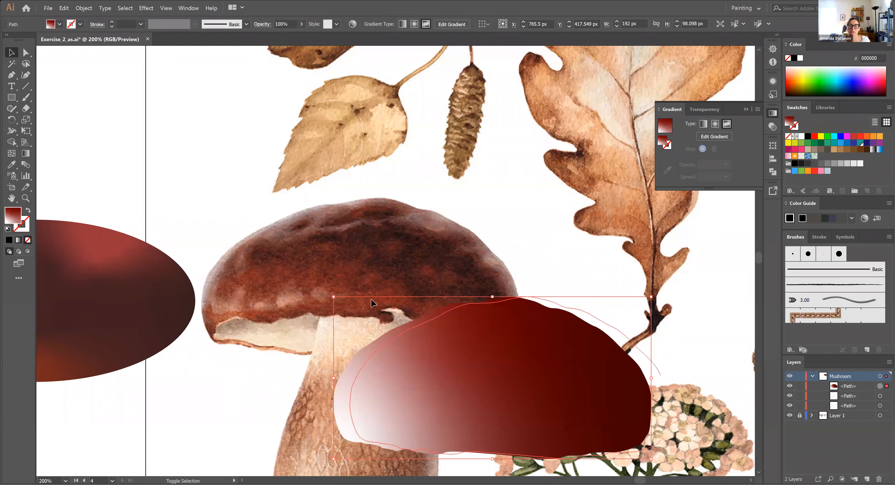
key(shift+Right)
key(shift+Right)
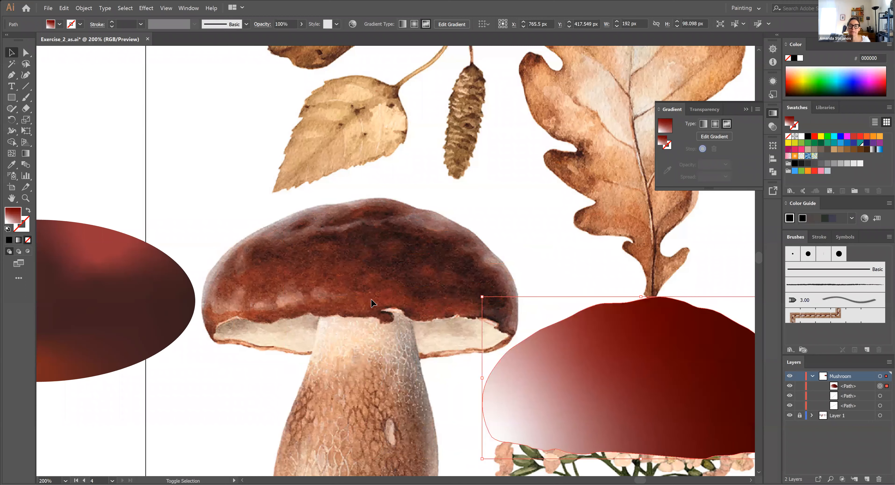
key(shift+Left)
key(space)
drag(462, 233, 333, 170)
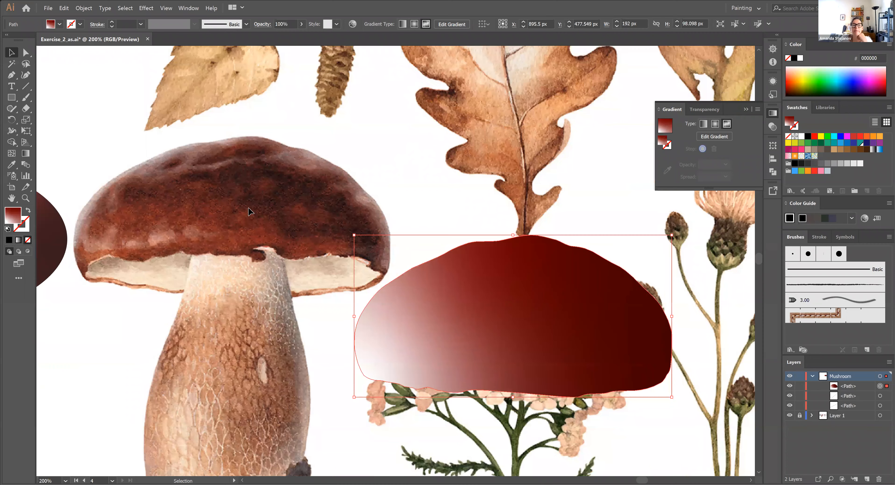
Edit the cap's freeform gradient and add five colour stops across its upper left, centre and right side
click(720, 136)
click(456, 305)
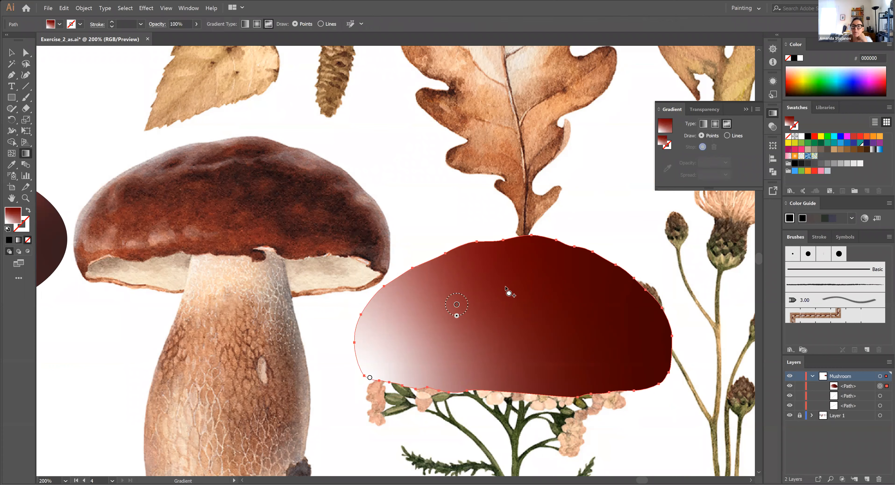
click(419, 300)
click(522, 293)
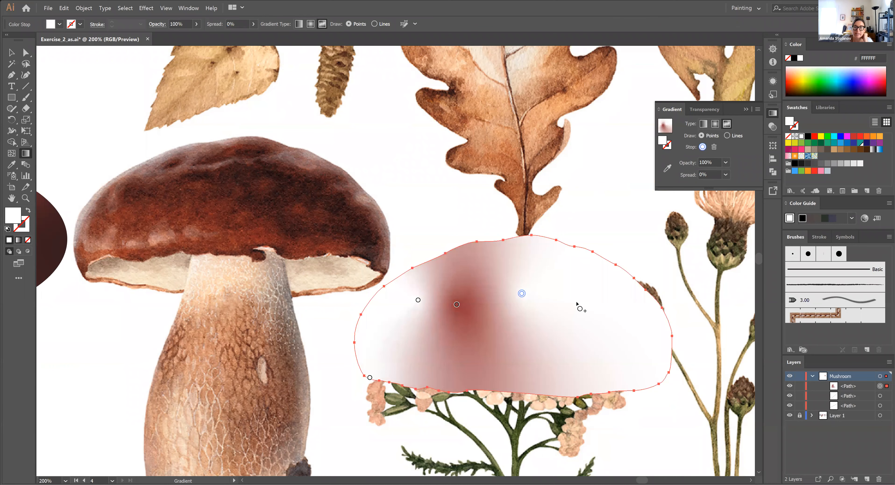
click(578, 300)
click(589, 333)
click(630, 362)
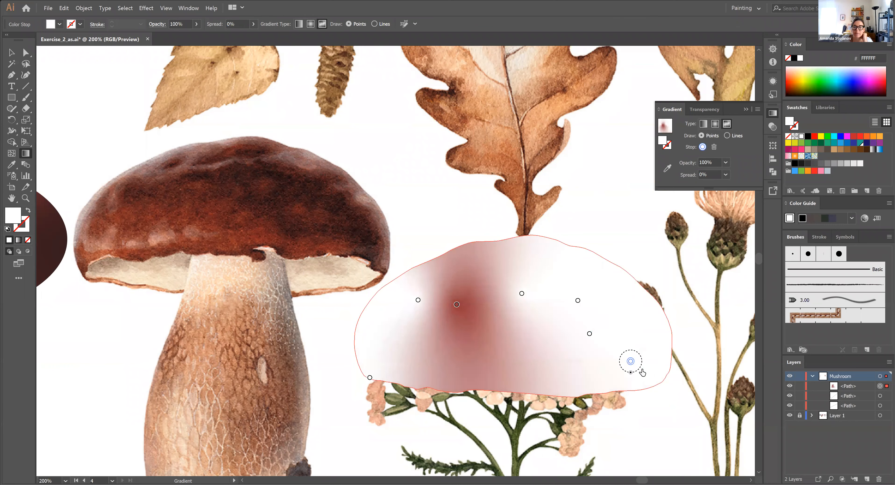
Add five more colour stops along the cap's lower edge, in its lower centre, at its upper right and near its peak
click(473, 377)
click(388, 368)
click(497, 342)
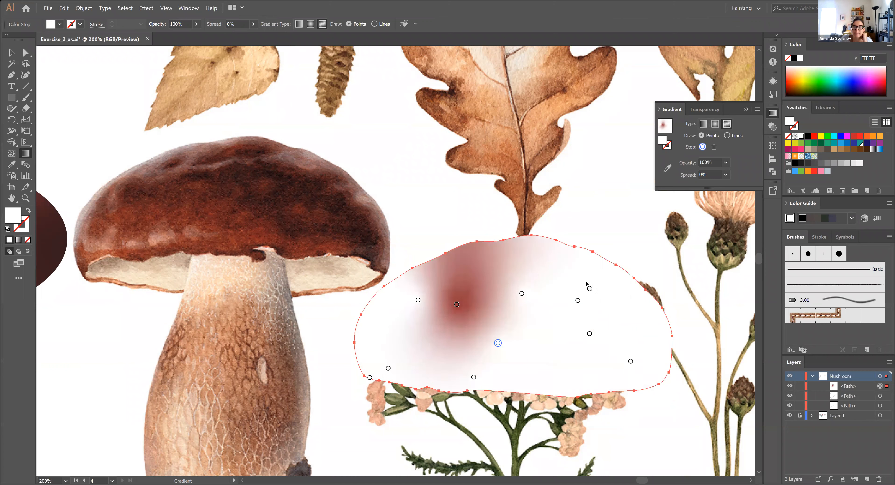
click(612, 281)
click(528, 254)
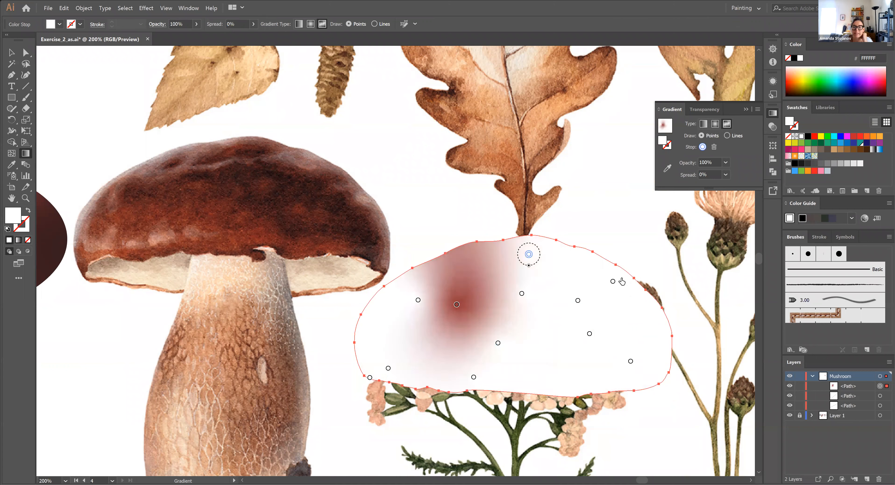
Recolour the centre stop and the two stops right of it with dark browns sampled from the reference cap
click(522, 294)
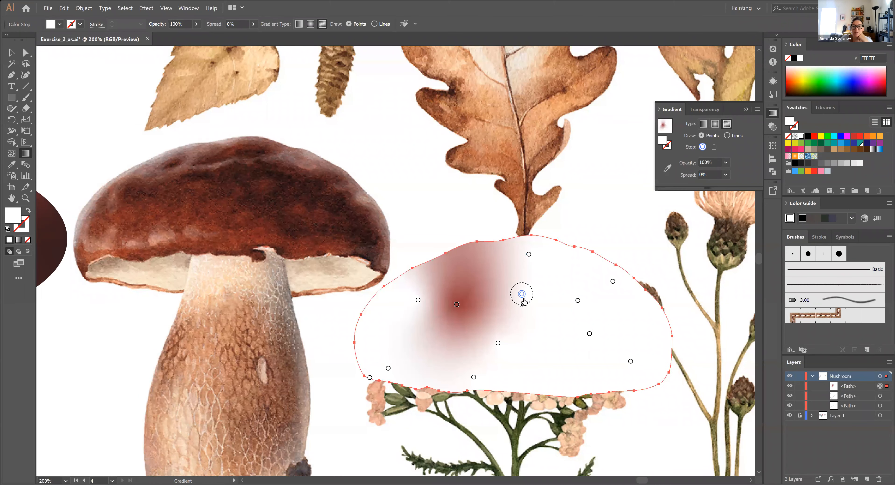
drag(522, 292, 522, 295)
click(667, 168)
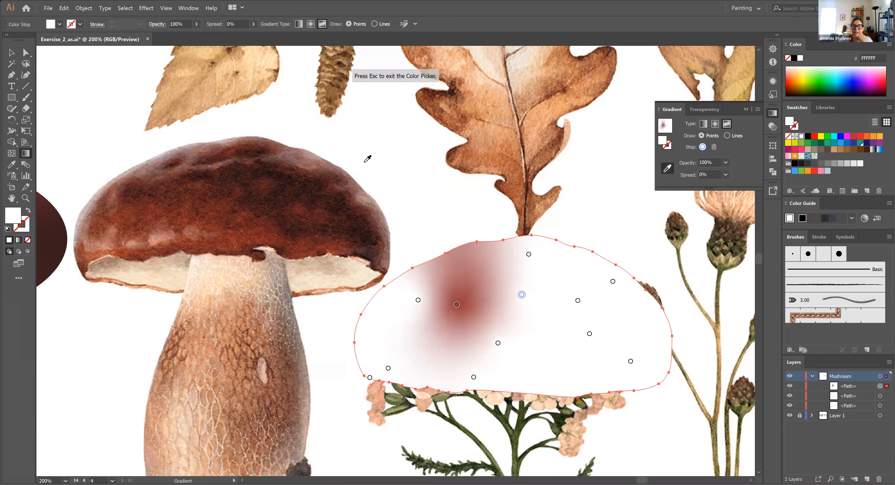
click(238, 179)
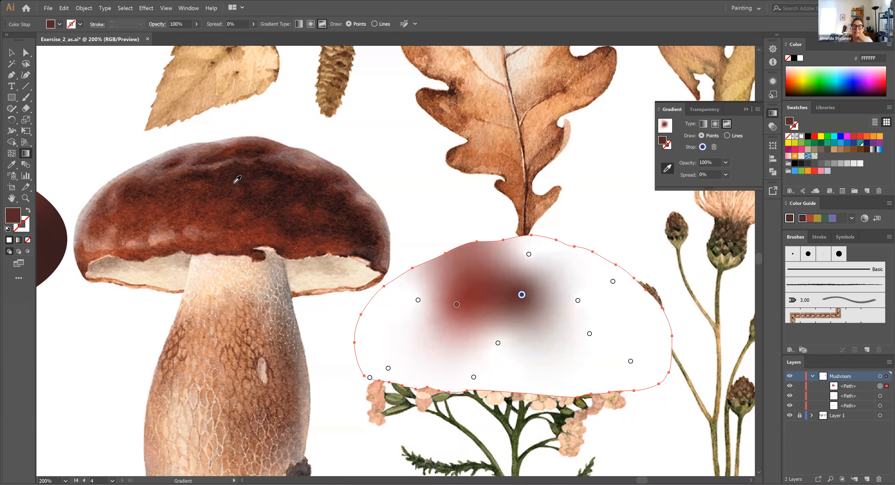
click(578, 300)
click(246, 179)
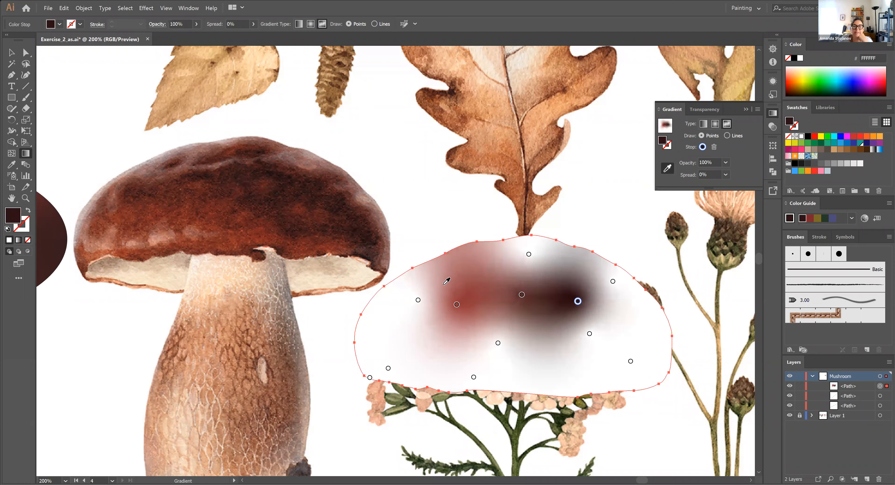
click(590, 334)
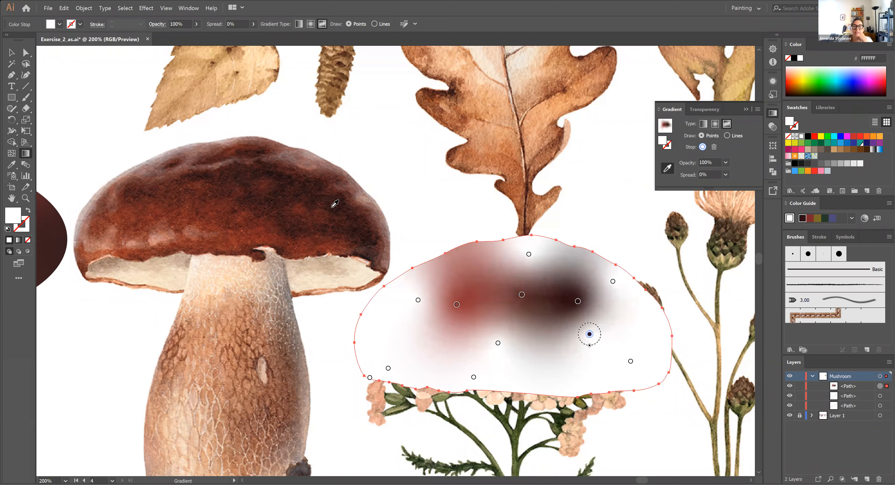
click(334, 203)
Recolour the lower-right, upper-right and peak stops with tones sampled from the reference cap's lower right, right edge and top
click(631, 361)
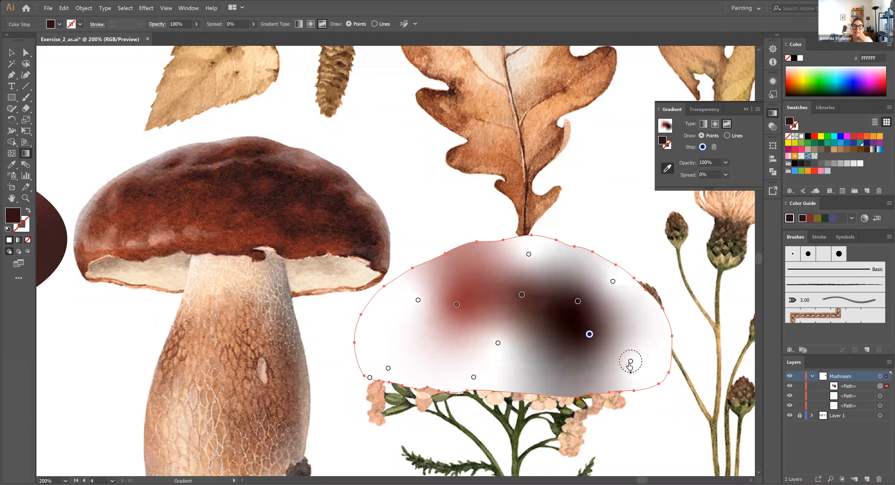
click(347, 239)
click(613, 281)
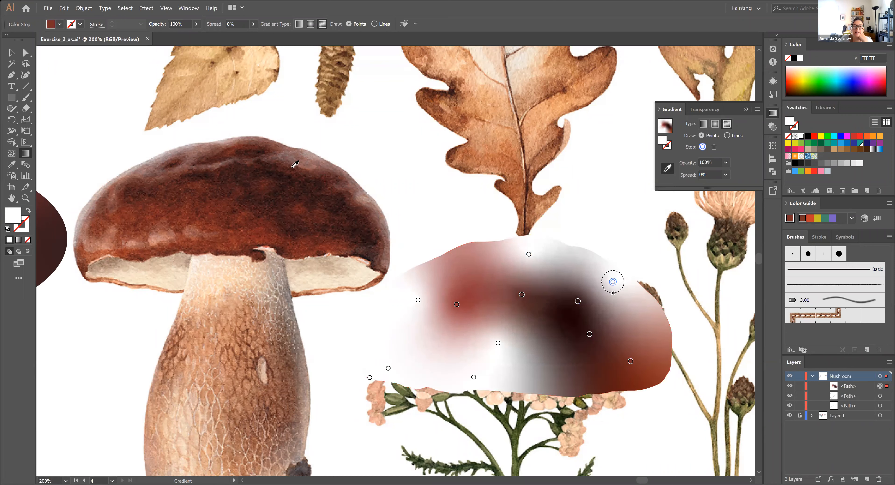
click(351, 182)
click(528, 254)
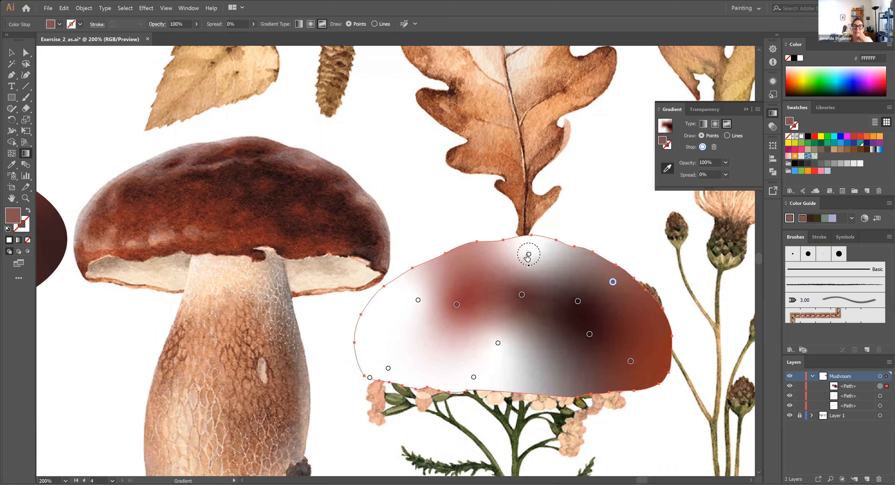
click(250, 149)
Recolour the red stop, the upper-left stop and the lower-centre stop with browns sampled from the reference cap
click(457, 304)
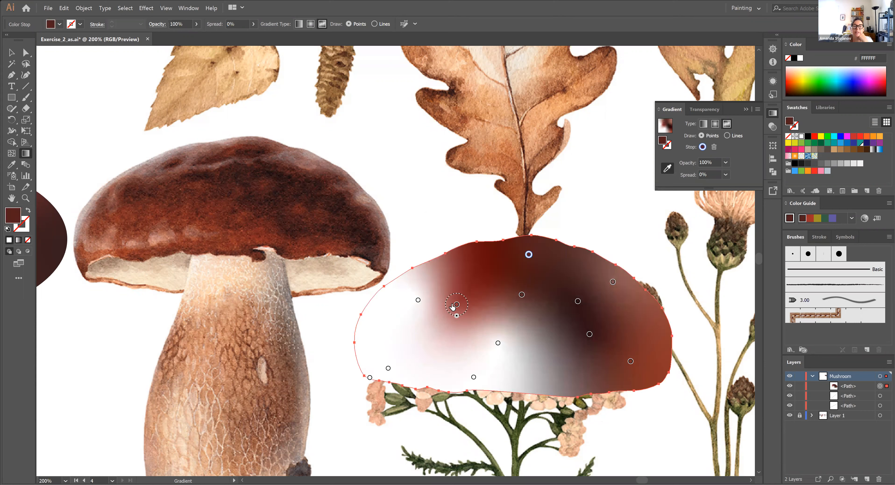
click(261, 205)
click(419, 300)
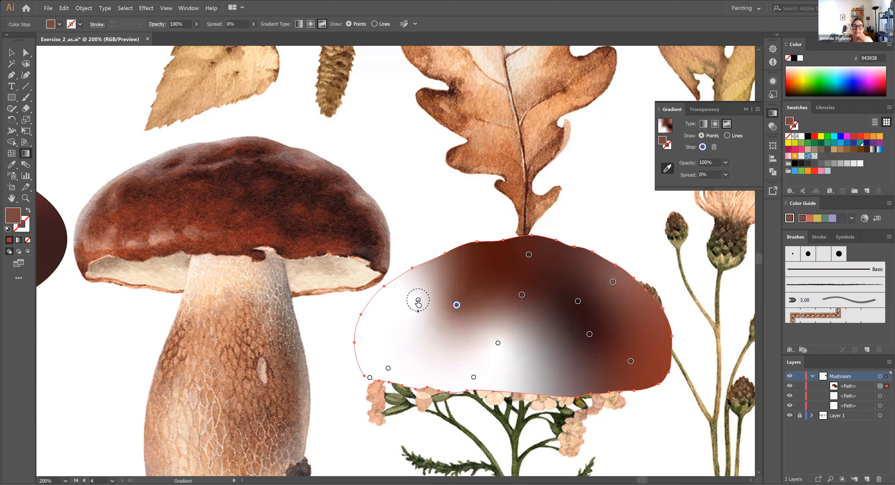
click(135, 172)
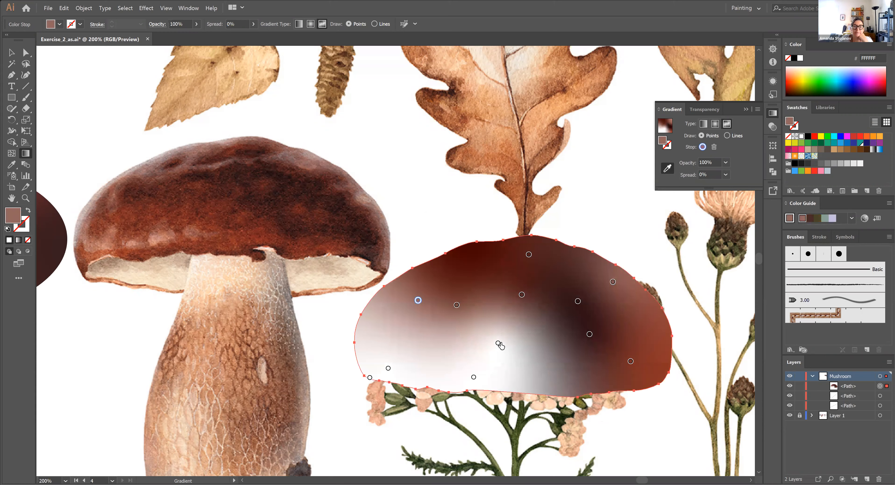
click(498, 343)
click(196, 199)
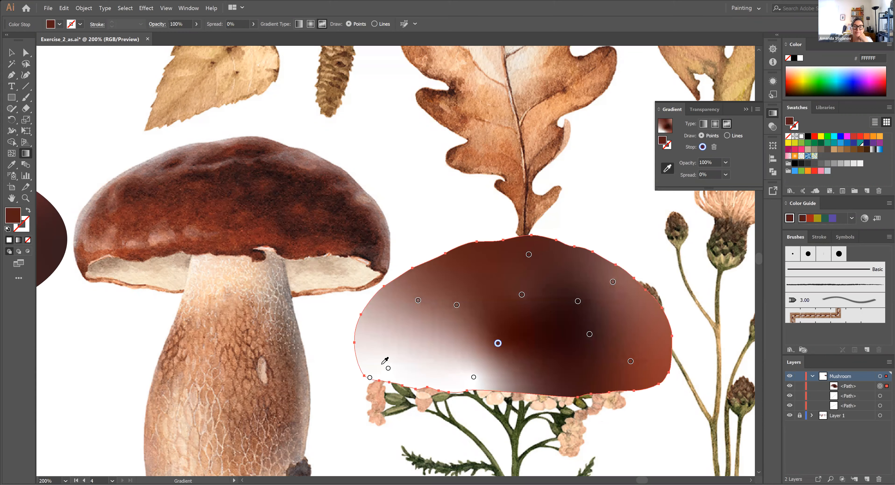
Recolour the three stops along the cap's lower-left edge with warm browns sampled from the reference cap's lower left
click(388, 367)
click(99, 235)
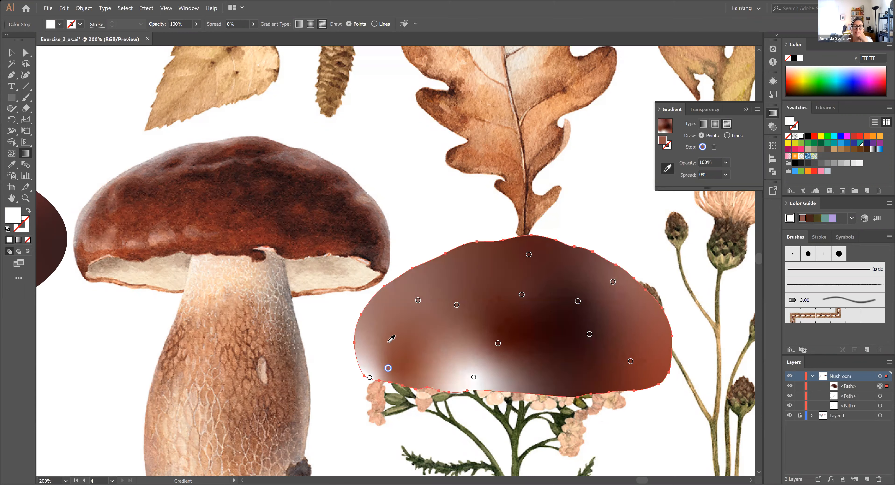
click(474, 377)
click(168, 233)
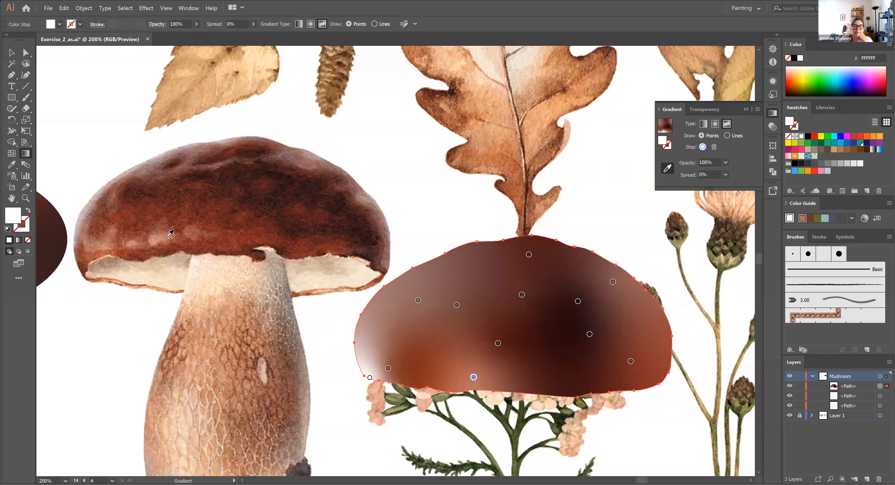
click(370, 378)
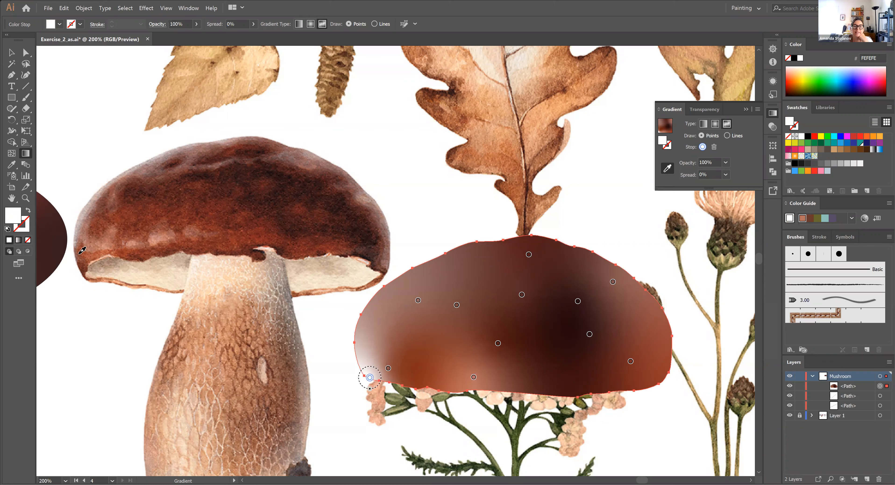
click(114, 263)
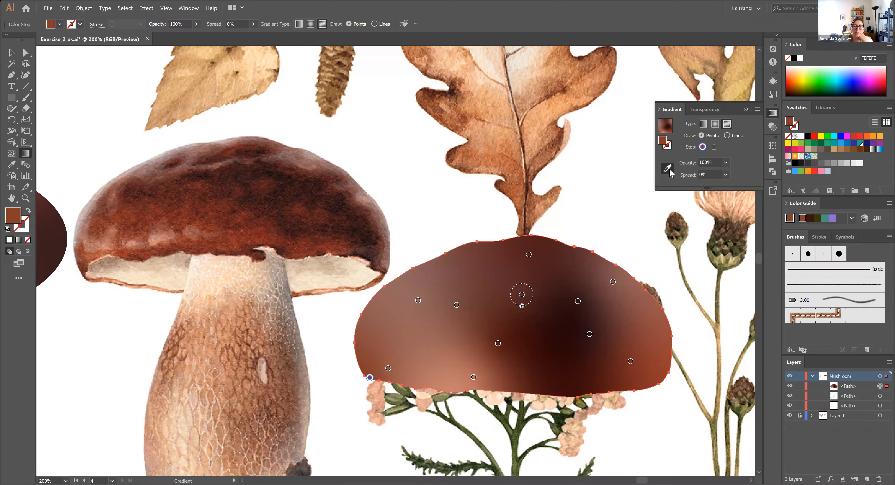
Add four brown colour stops at the cap's lower left, left edge, upper-left rim and right of centre
click(422, 347)
click(369, 317)
click(472, 256)
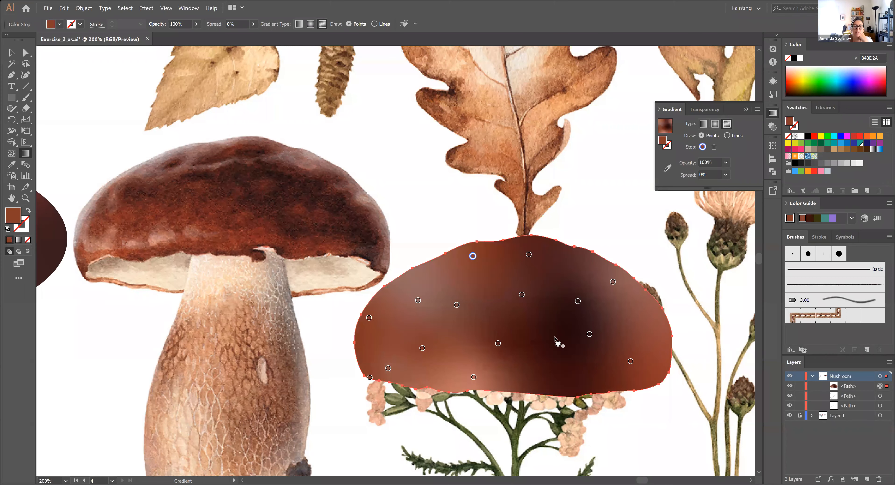
click(552, 324)
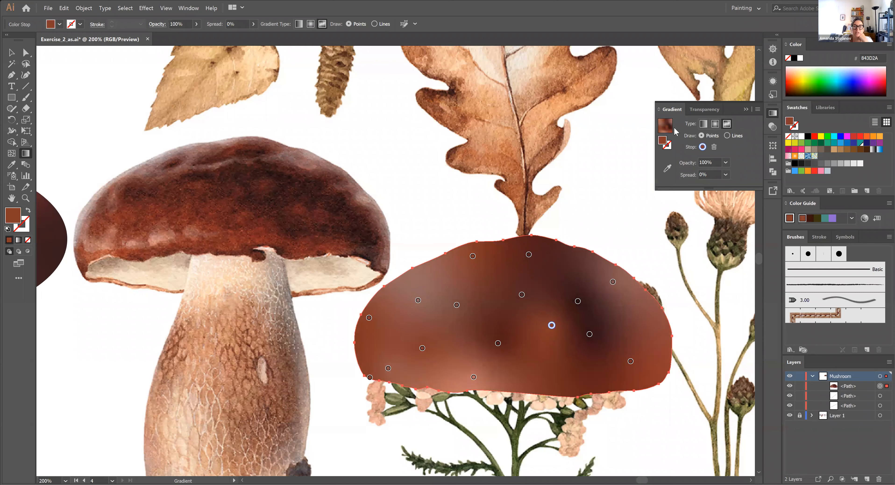
Resample colours from the reference cap for the new stop right of centre and the two stops at mid-height on the left
click(667, 169)
click(268, 192)
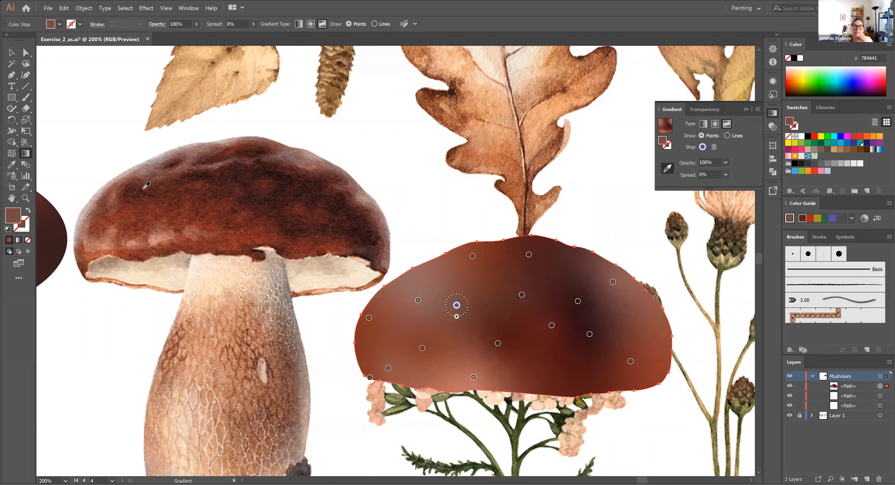
click(253, 232)
click(418, 301)
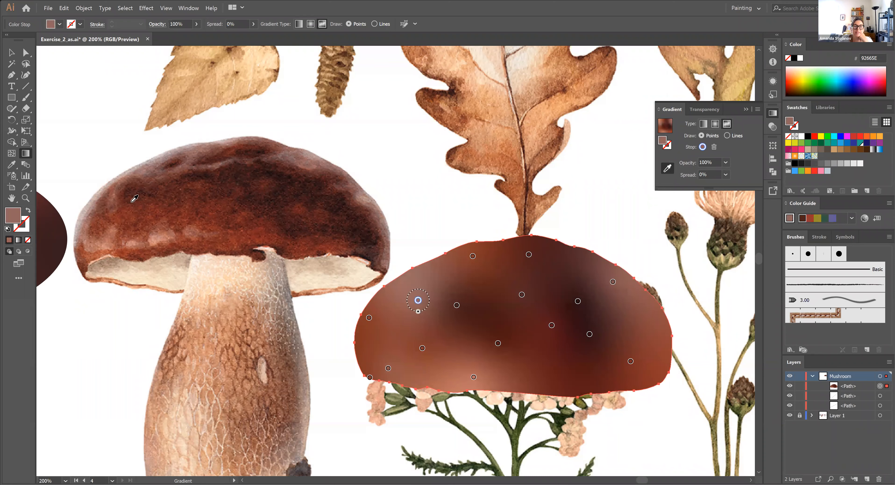
click(137, 195)
Move the left mid-height stop slightly lower and add a colour stop near the cap's upper-left edge
drag(418, 301, 409, 320)
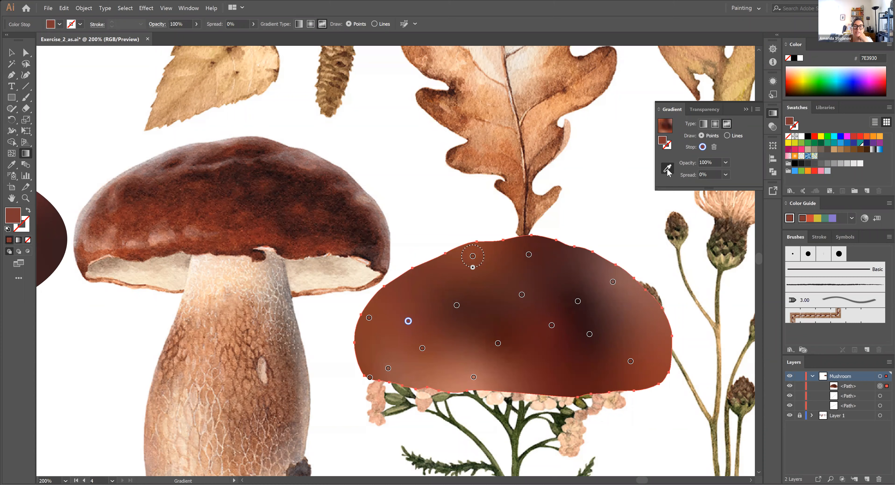
click(404, 284)
click(667, 171)
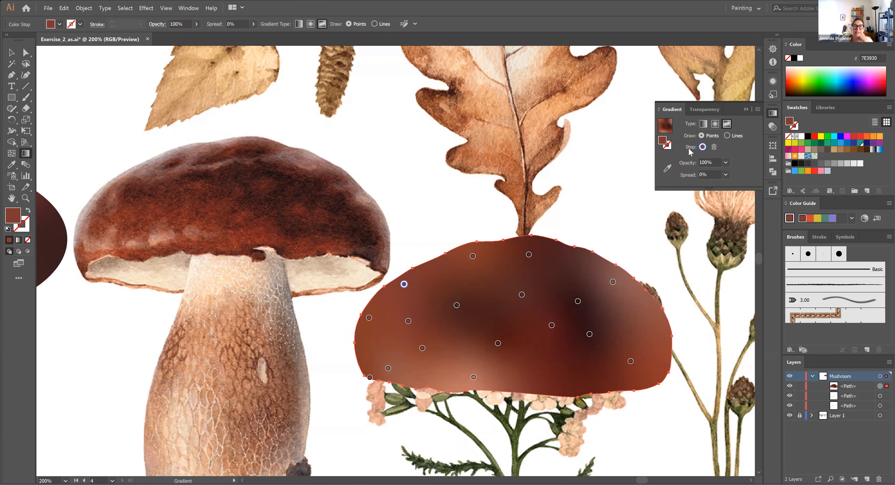
Sample the reference cap's upper-left edge for the selected stop and move the gradient cap back over the reference mushroom's cap
click(667, 169)
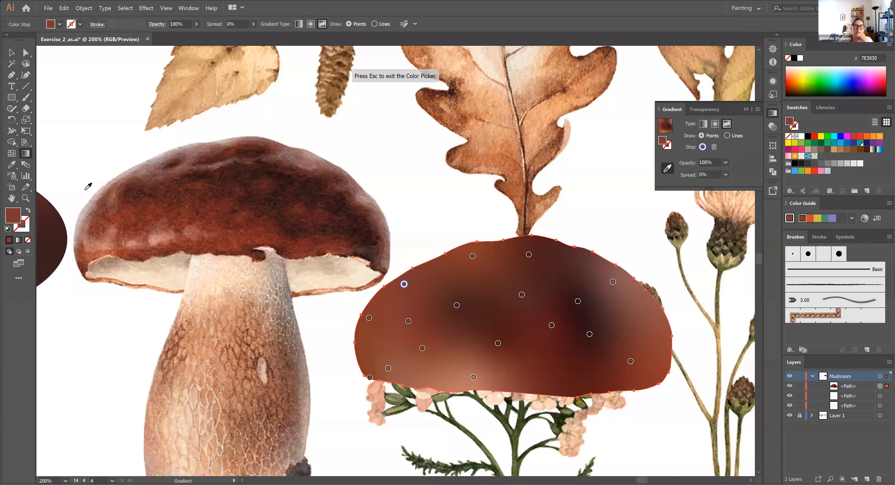
click(105, 192)
click(12, 52)
click(398, 177)
drag(570, 325, 326, 242)
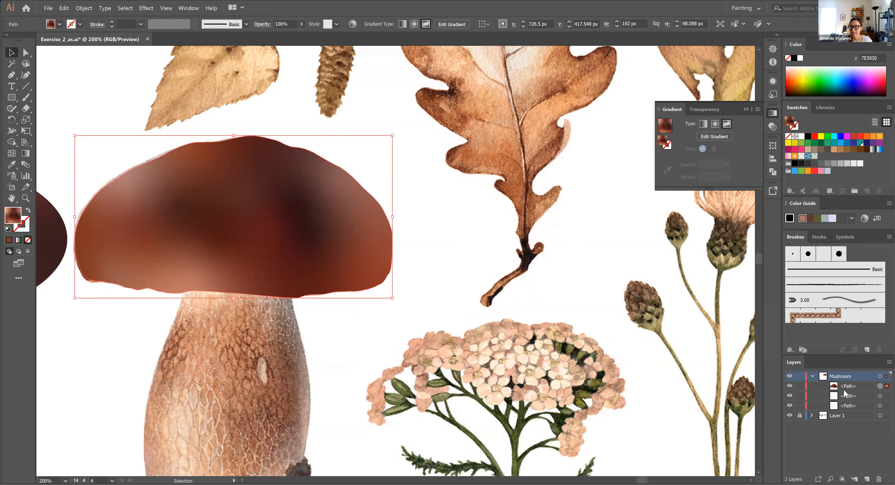
Identify the gradient cap among the Mushroom layer's paths and hide it to uncover the reference cap
click(813, 376)
click(813, 376)
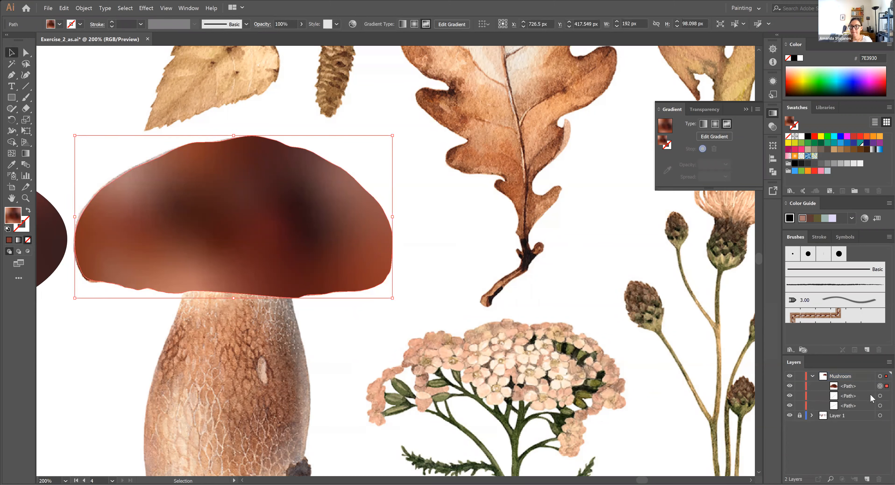
click(880, 395)
click(880, 406)
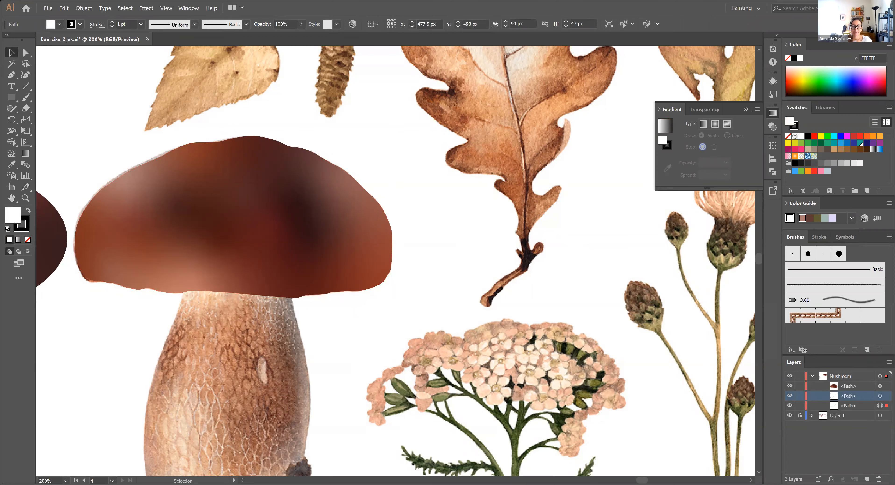
drag(324, 311, 555, 215)
drag(200, 292, 262, 263)
drag(747, 401, 457, 471)
click(880, 386)
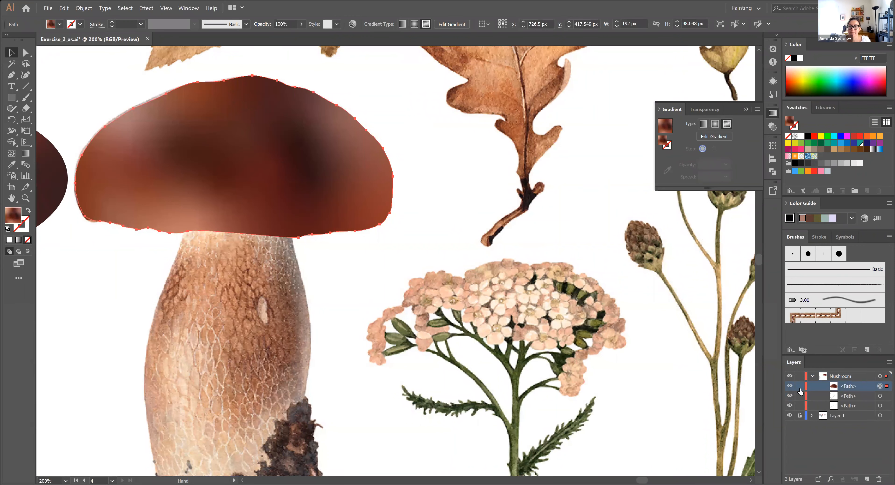
click(789, 387)
Trace the pale underside of the reference cap, straight across the stem, as one closed white shape with the Pen tool
drag(327, 251, 466, 264)
key(ctrl+equal)
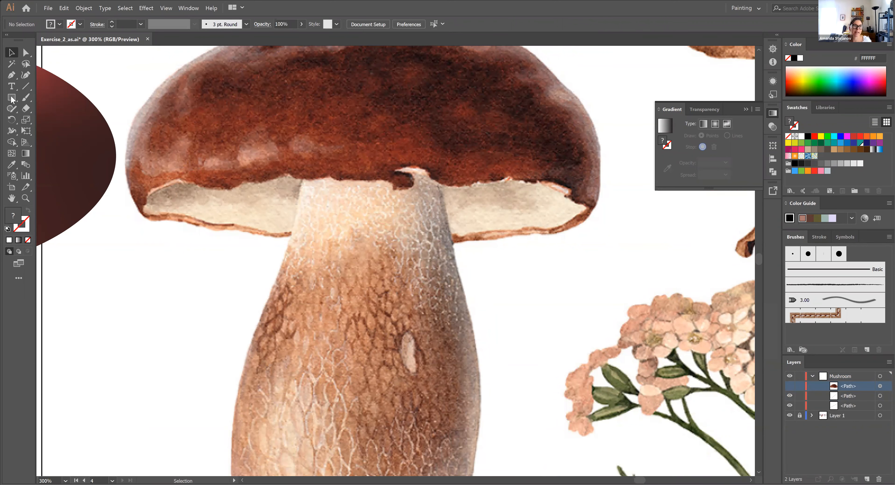
click(12, 75)
drag(165, 184, 583, 206)
drag(583, 208, 452, 236)
drag(293, 230, 190, 219)
drag(166, 213, 146, 200)
click(146, 203)
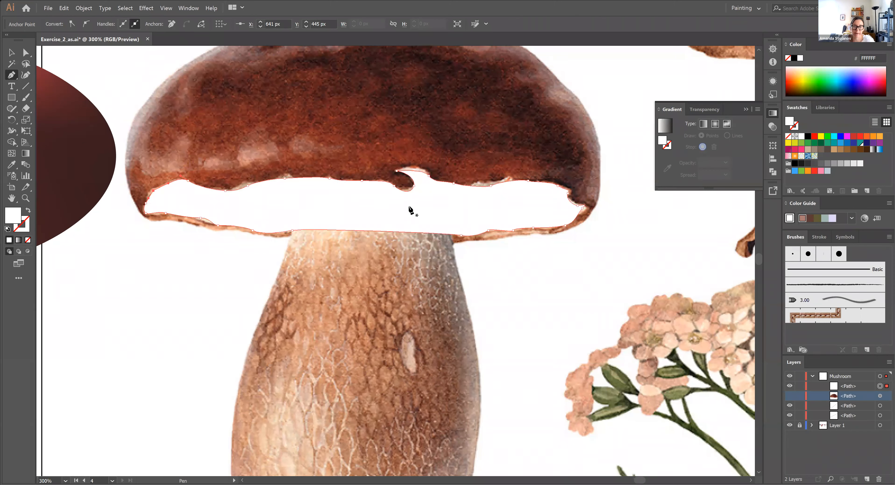
Move the traced underside shape down over the upper stem and apply a freeform gradient to it
key(v)
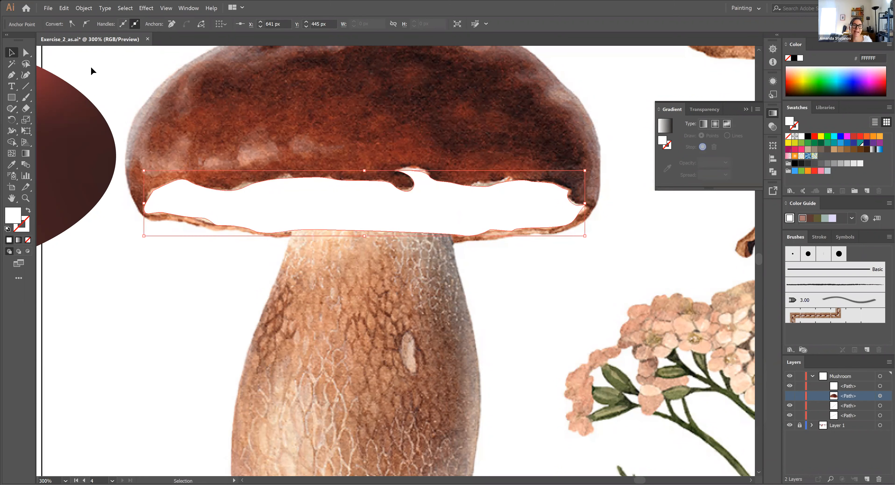
click(286, 218)
drag(363, 207, 375, 282)
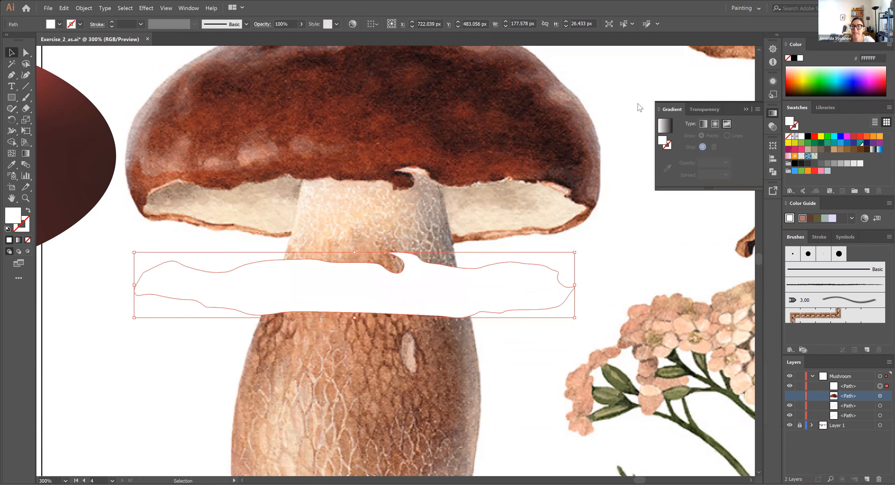
click(726, 123)
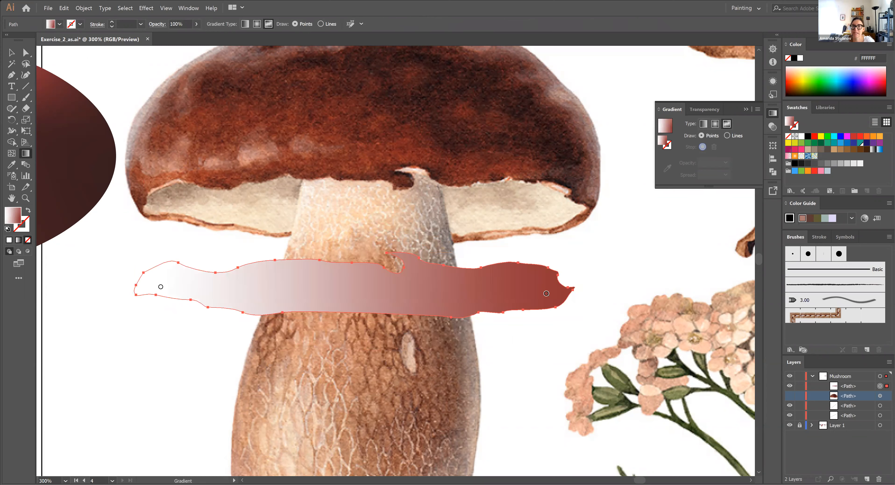
Add four colour stops along the underside shape, two left of centre and two right of centre, and adjust the right-end stop slightly
click(188, 7)
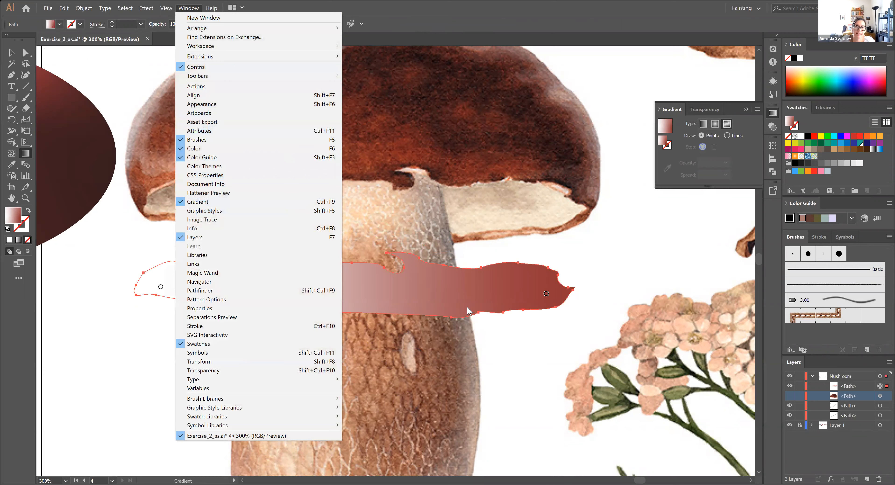
click(426, 284)
click(303, 289)
click(276, 272)
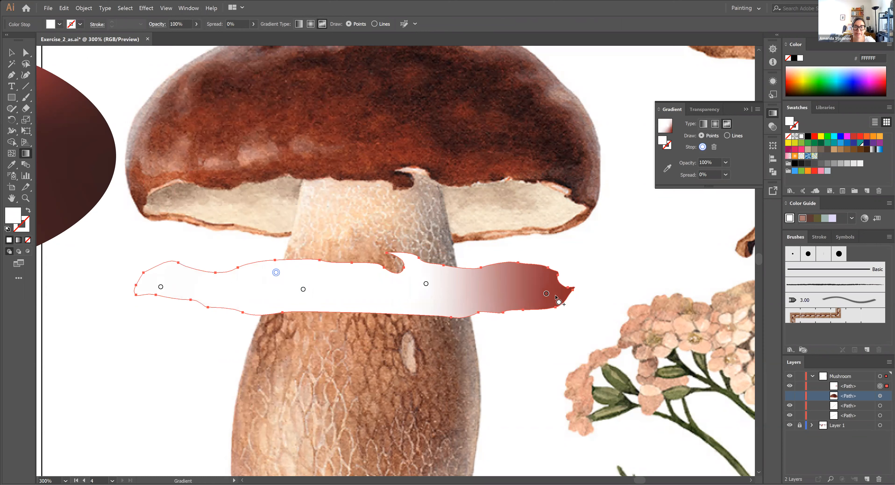
drag(540, 294, 480, 283)
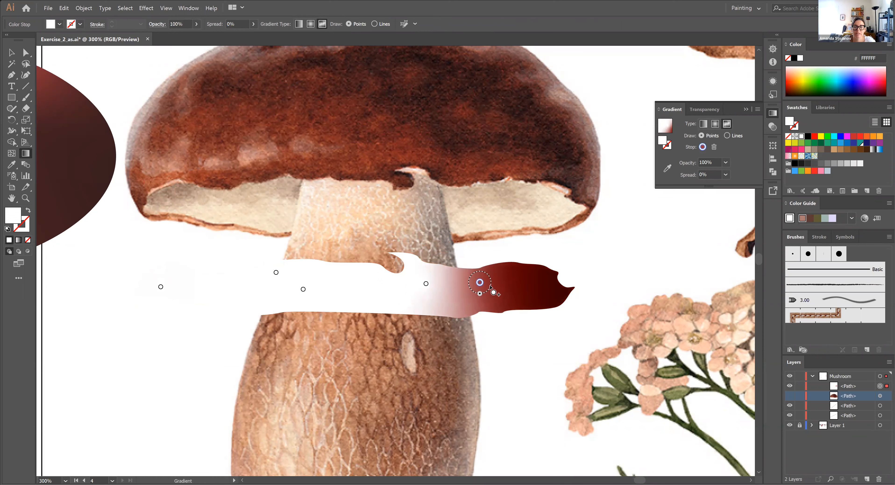
click(540, 293)
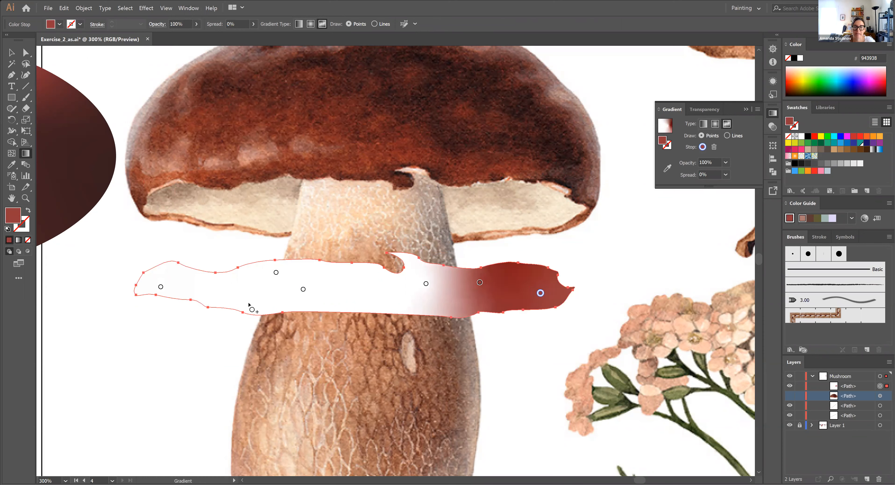
Recolour the underside shape's three right-hand stops with beige tones sampled from the right part of the reference underside
click(667, 168)
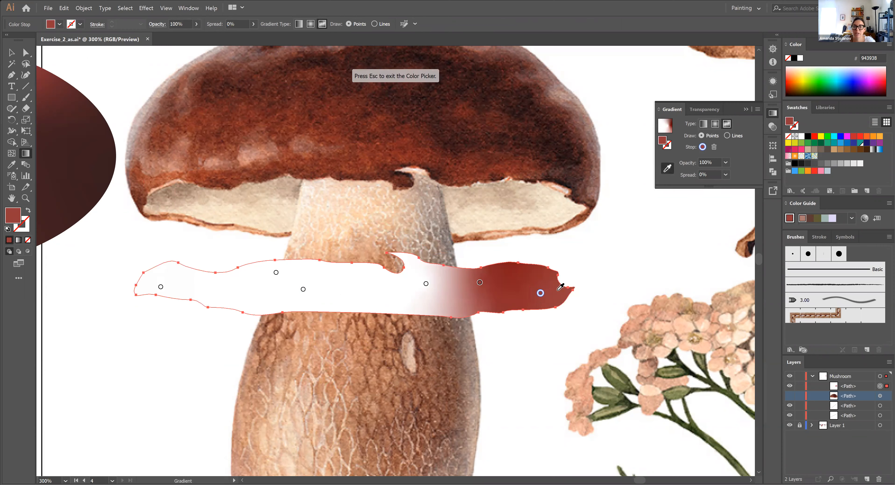
click(566, 207)
click(480, 282)
click(483, 269)
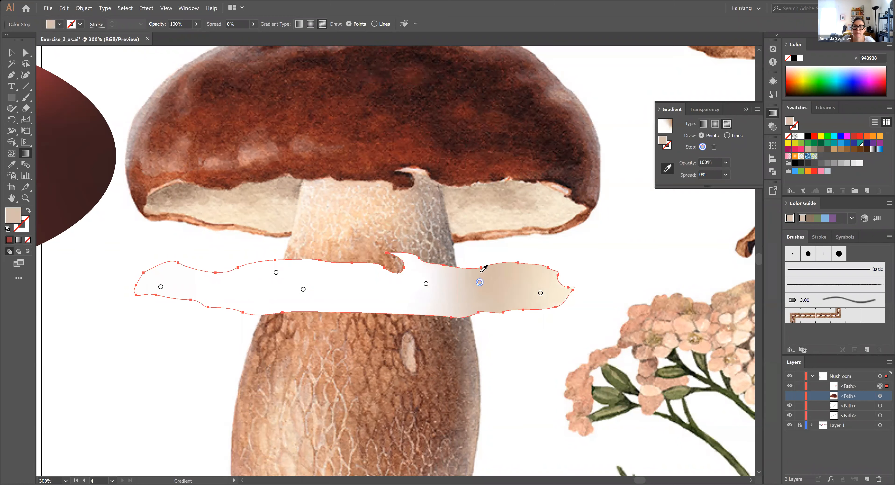
click(426, 283)
click(462, 201)
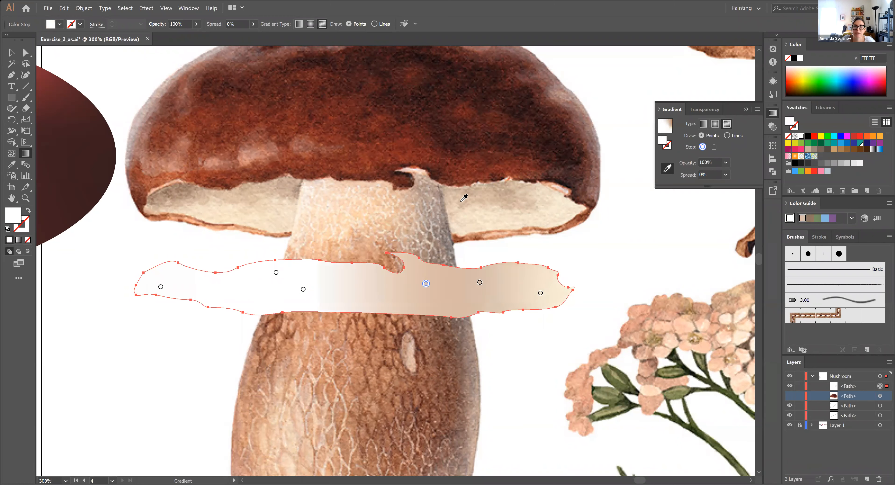
Recolour the underside shape's three left-hand stops with tones sampled from the reference underside's left part, raising the one nearest the centre slightly
drag(302, 289, 302, 281)
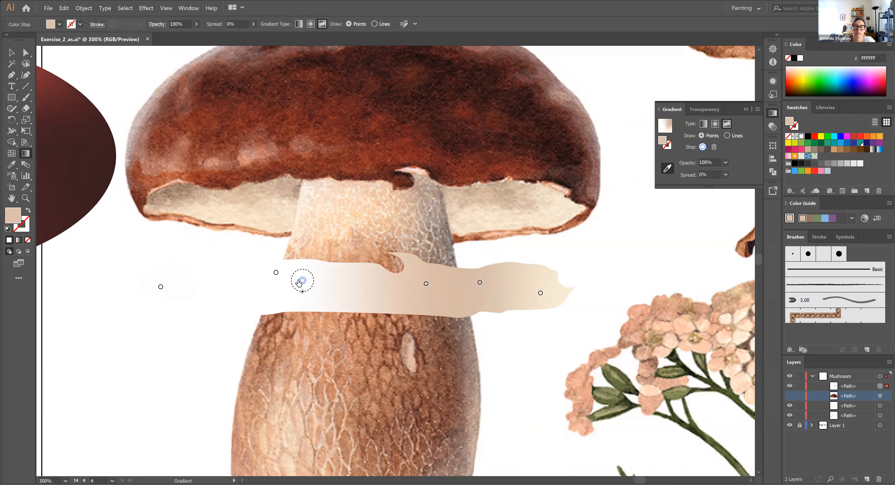
click(294, 188)
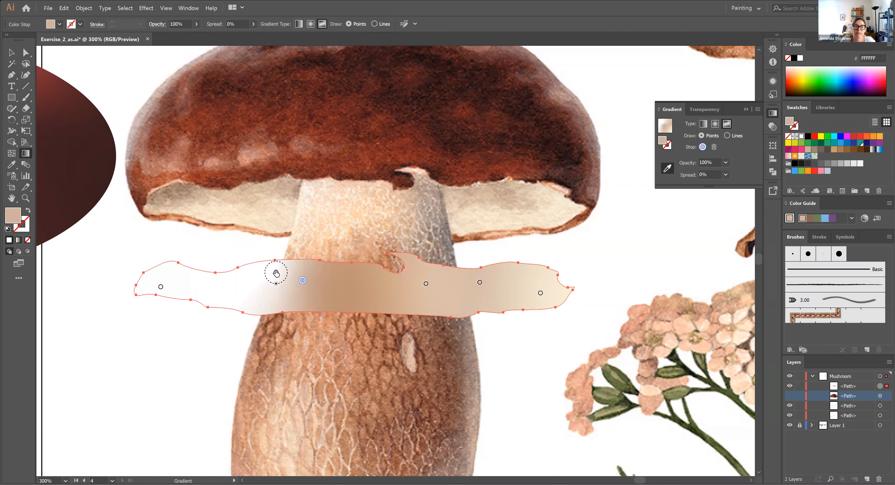
click(276, 272)
click(274, 212)
click(161, 286)
click(215, 212)
Shift the left-end stop inward and add a stop at the underside's upper-left tip in a darker brown sampled from the reference
drag(160, 287, 186, 292)
click(667, 168)
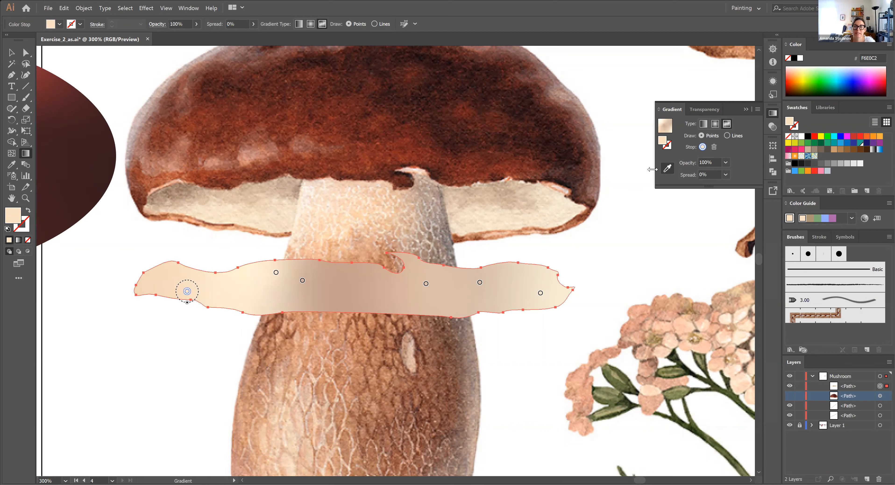
click(157, 273)
click(667, 169)
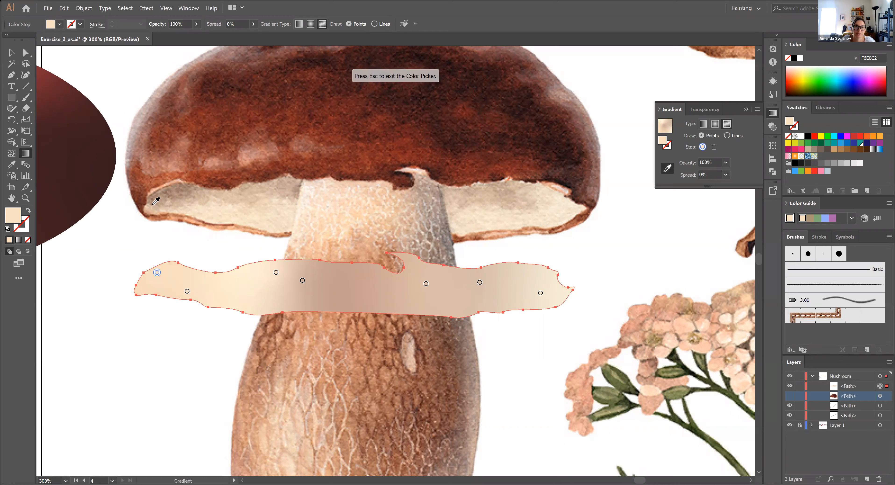
click(172, 187)
Place the underside shape back under the cap, show the gradient cap again and nudge the underside down 1 px
click(12, 53)
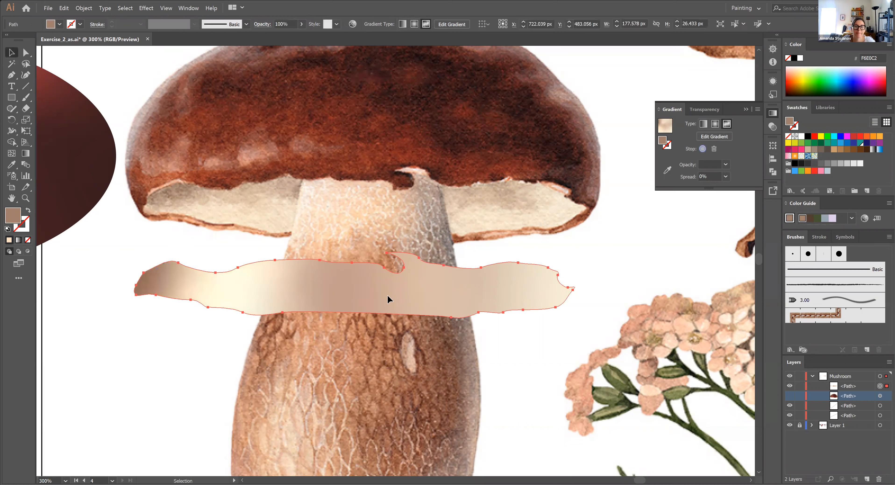
drag(387, 295, 399, 212)
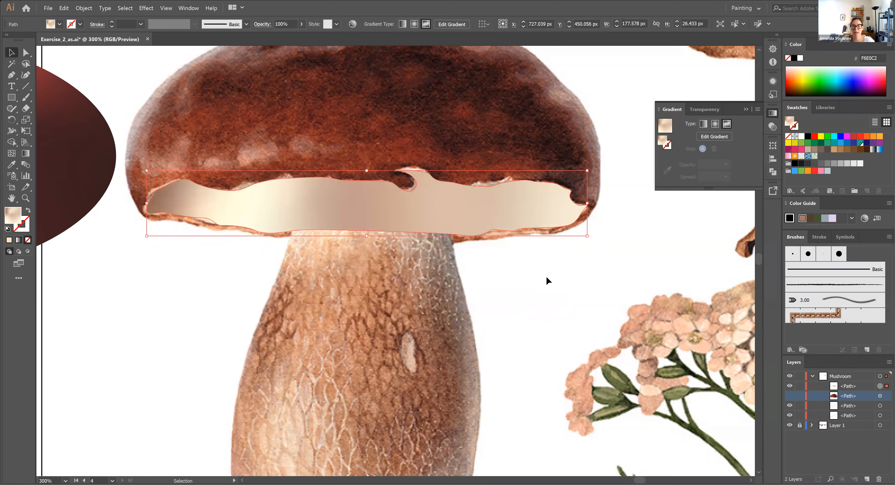
click(791, 397)
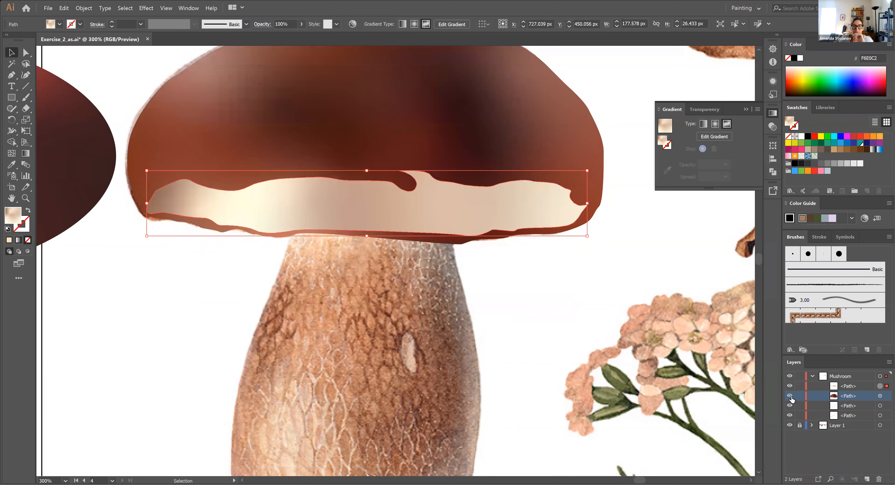
key(Down)
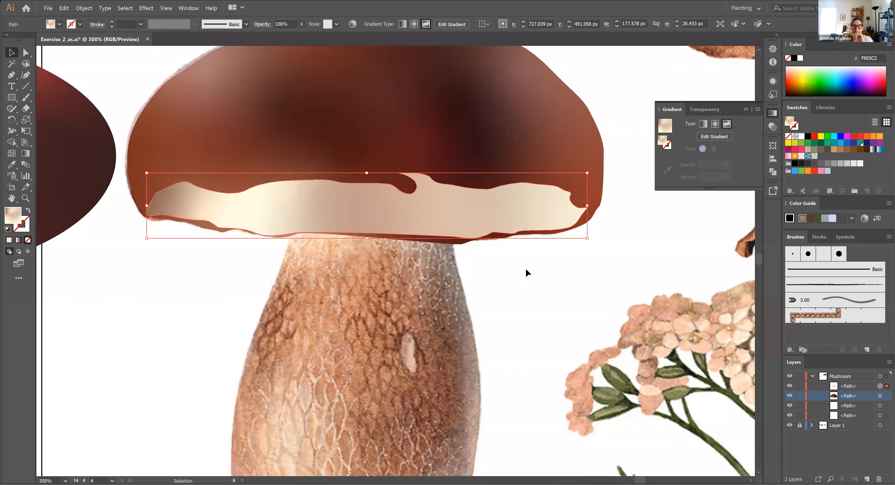
click(531, 301)
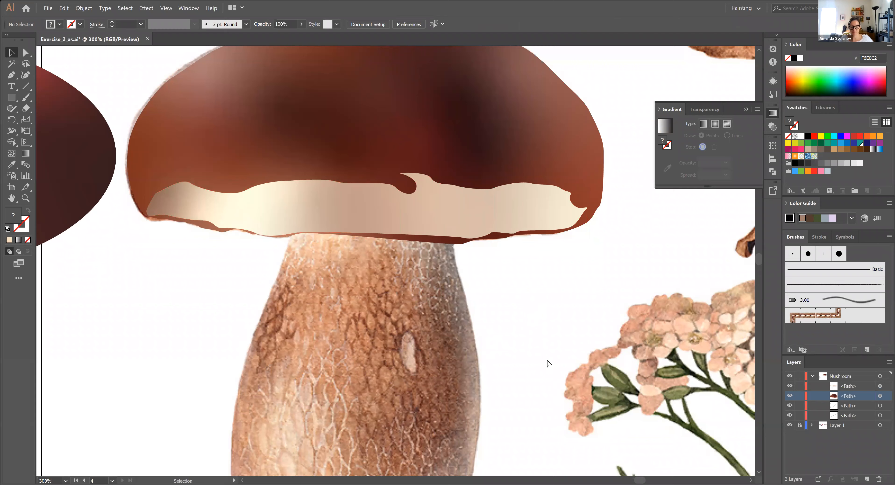
Compare the gradient shapes with the reference by toggling their visibility, and leave both the cap and the underside hidden
key(ctrl+minus)
drag(597, 251, 561, 282)
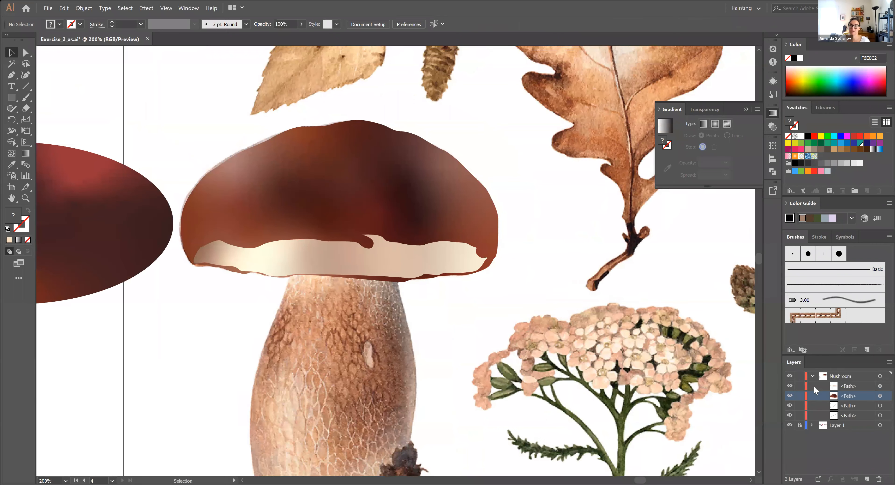
click(789, 396)
click(790, 386)
click(789, 386)
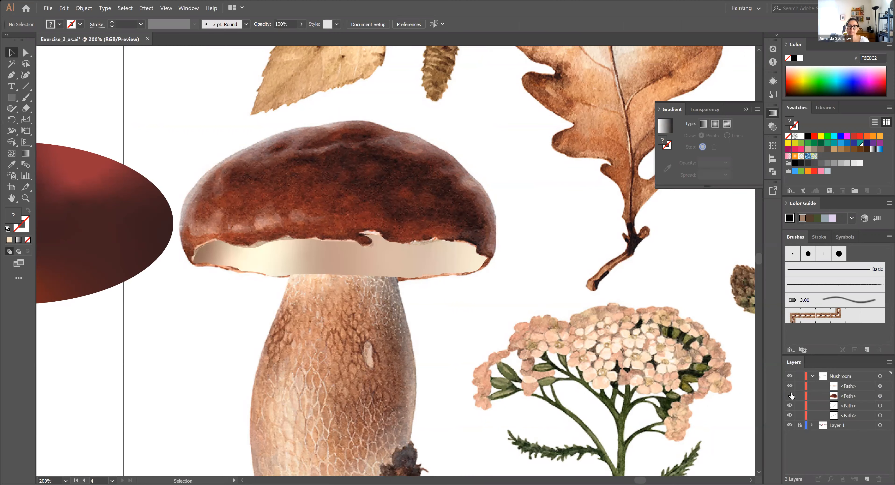
click(790, 396)
click(790, 396)
click(790, 386)
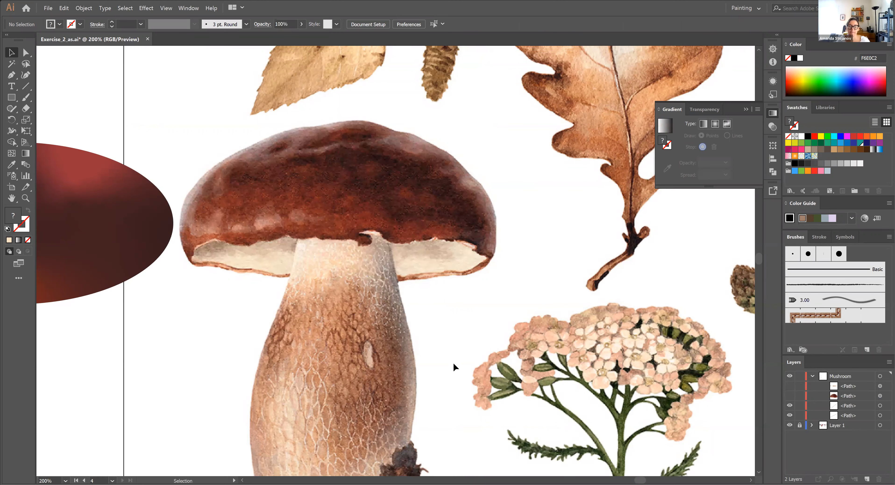
Trace the stem's left edge with the Pen tool, from just beneath the cap down to the base beside the yellow leaf
drag(451, 308, 471, 237)
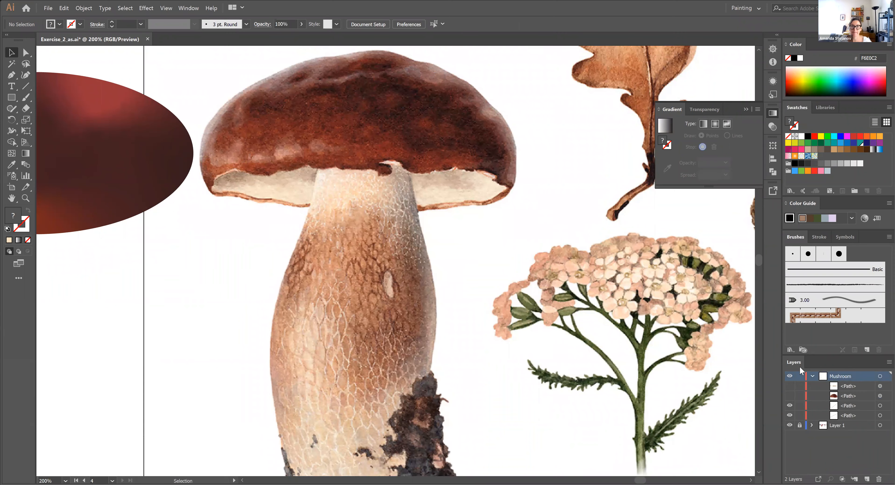
drag(303, 311, 329, 271)
click(11, 75)
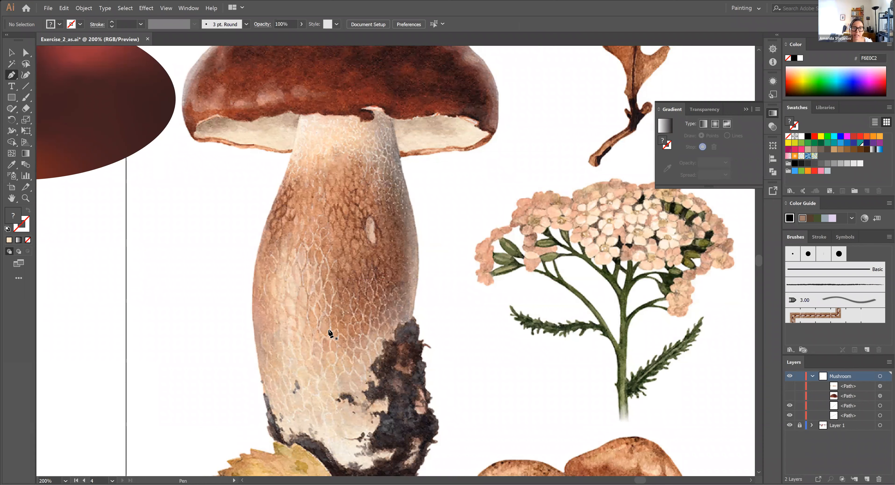
click(300, 114)
click(282, 178)
click(277, 191)
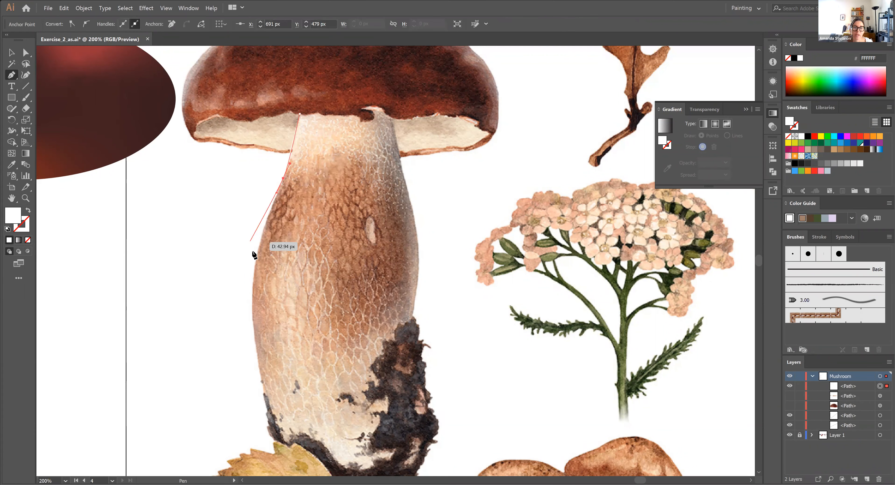
drag(254, 266, 251, 279)
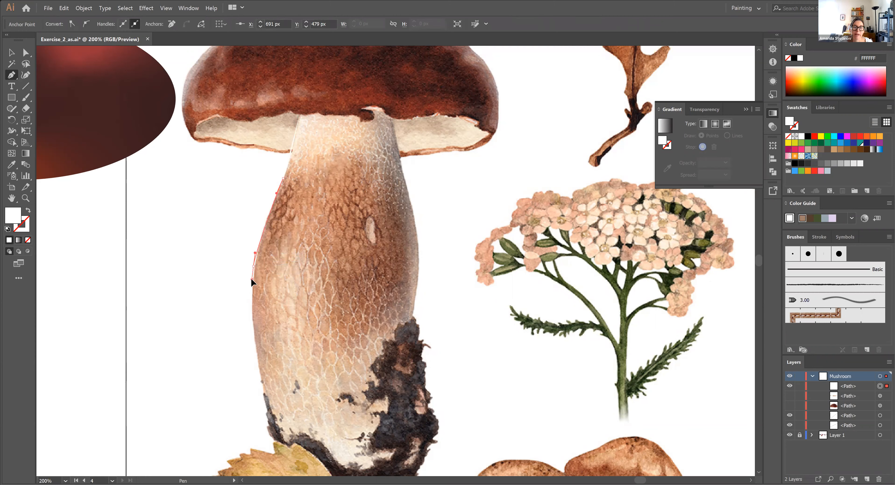
drag(263, 386, 275, 419)
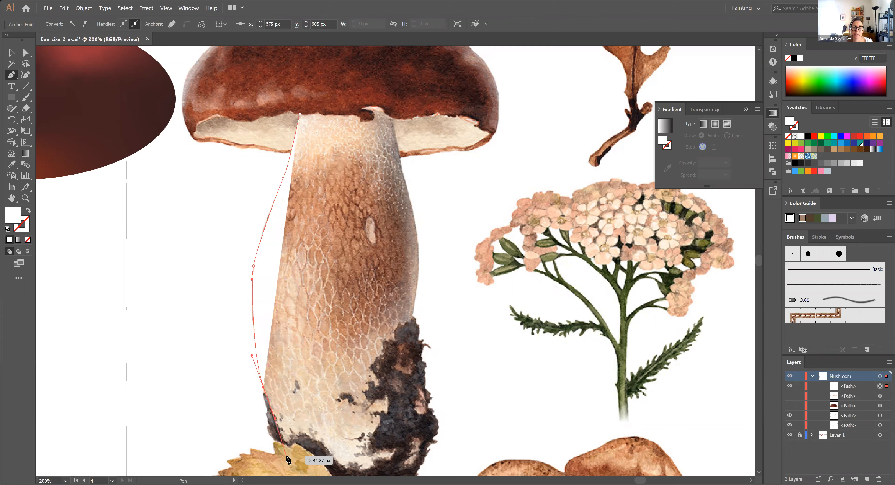
drag(282, 459, 285, 460)
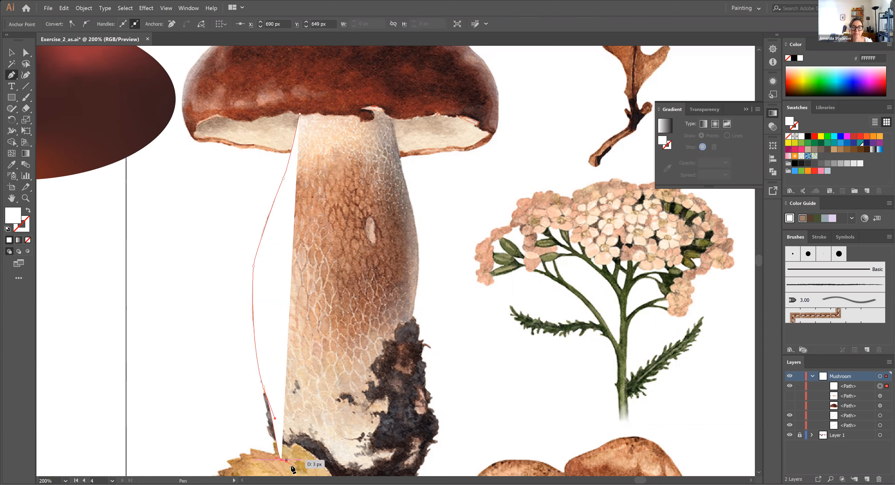
mouse_move(425, 457)
mouse_down()
mouse_move(438, 440)
mouse_move(472, 436)
mouse_move(435, 449)
mouse_up()
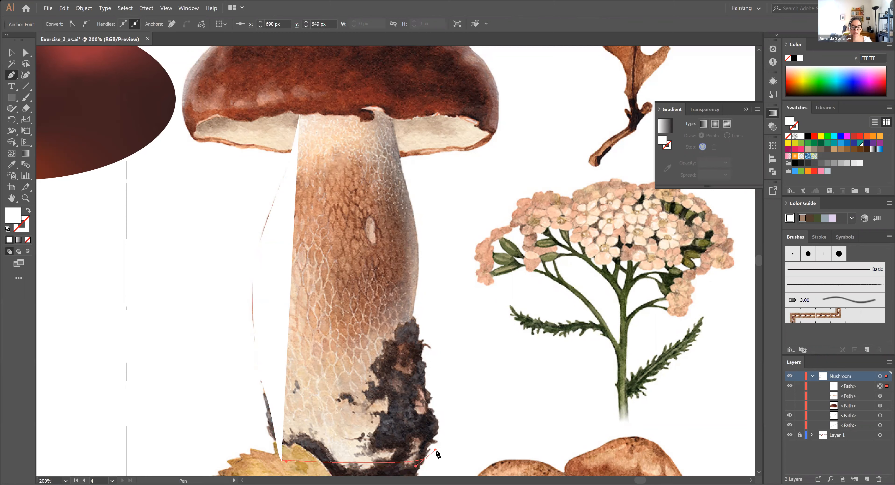
key(ctrl+z)
drag(356, 466, 429, 453)
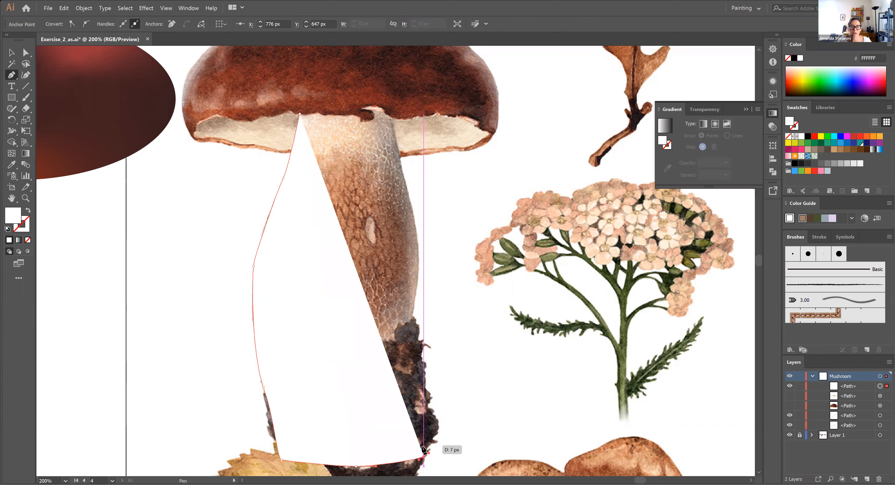
drag(414, 331, 414, 316)
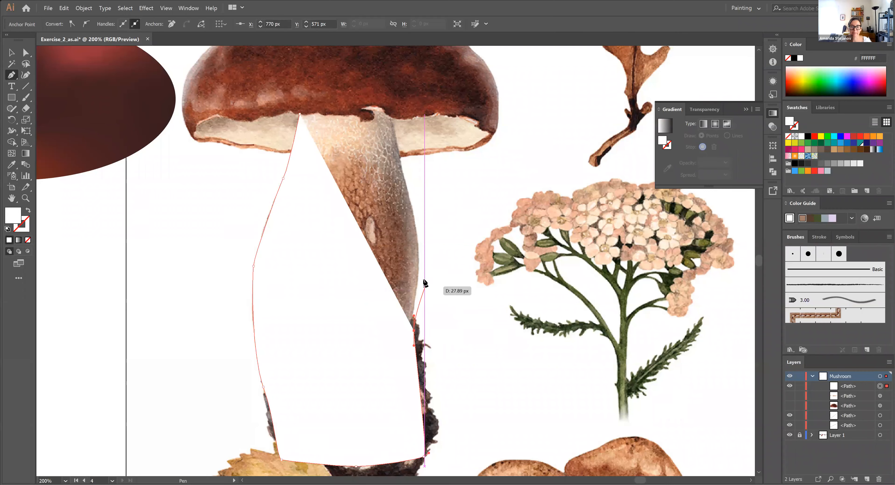
key(ctrl+z)
key(ctrl+z)
key(ctrl+z)
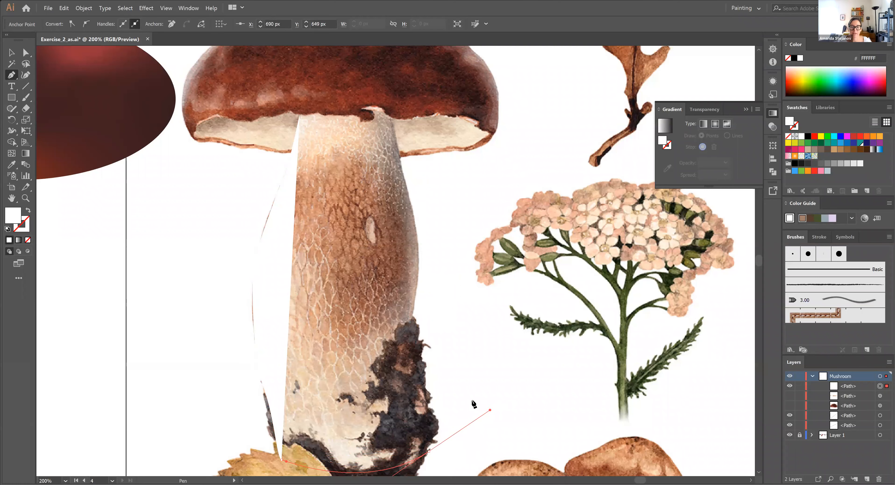
Draw the stem's curved bottom and lower right side, shortening the bottom-right handle and placing the end anchor at the dirt clump's top
drag(428, 450, 490, 410)
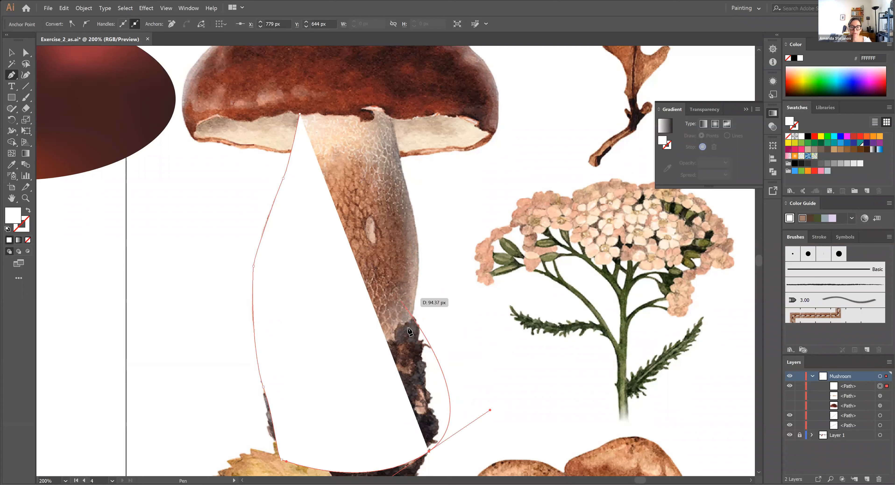
drag(400, 302, 493, 422)
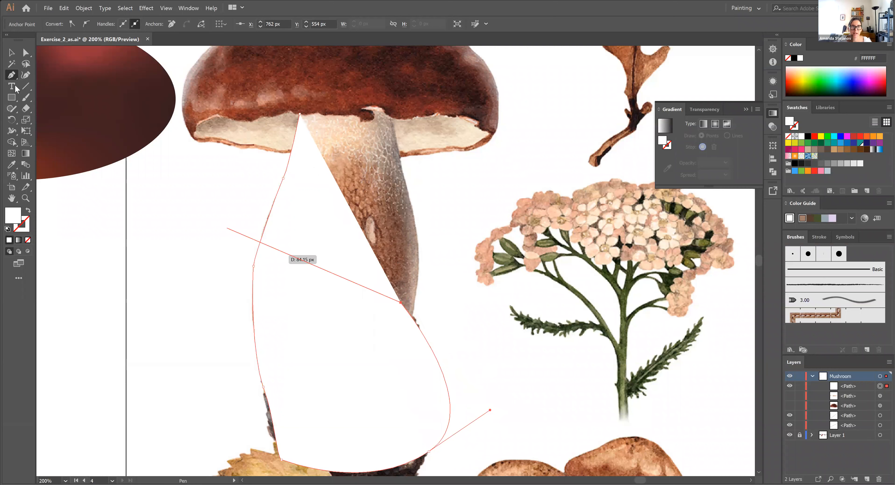
click(25, 52)
drag(492, 412, 433, 456)
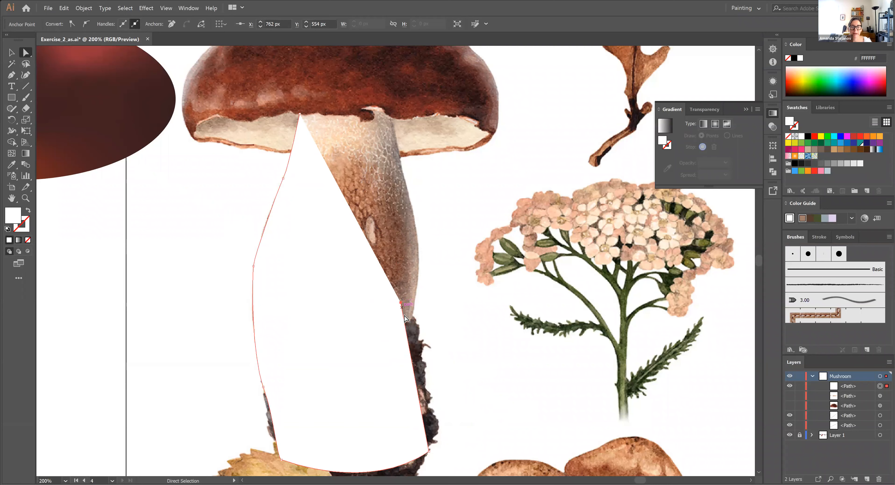
key(ctrl+z)
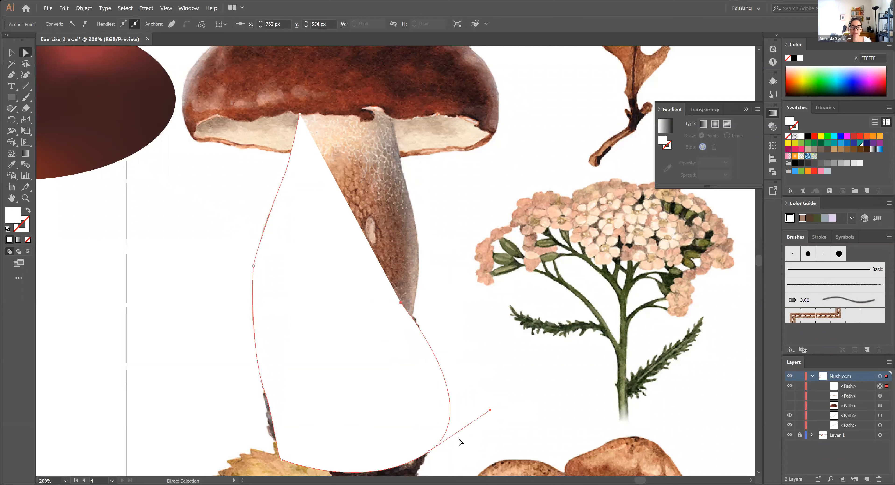
drag(490, 410, 439, 442)
drag(401, 302, 412, 318)
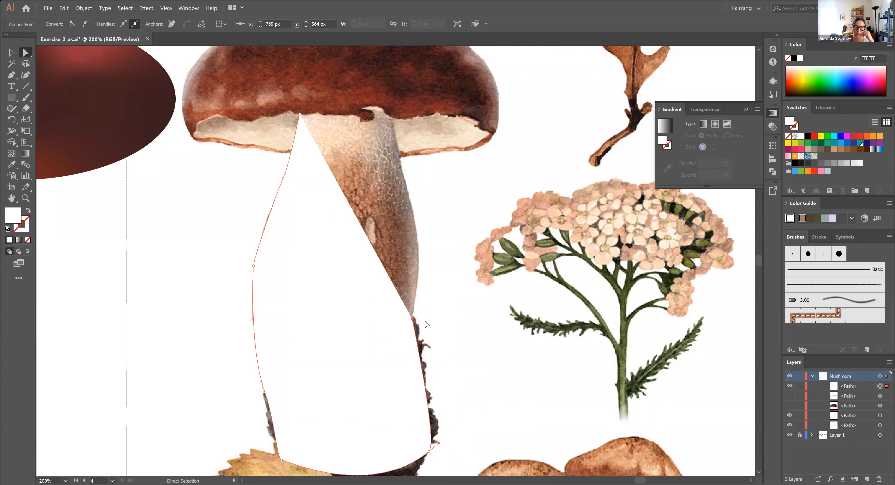
drag(413, 319, 413, 318)
click(8, 72)
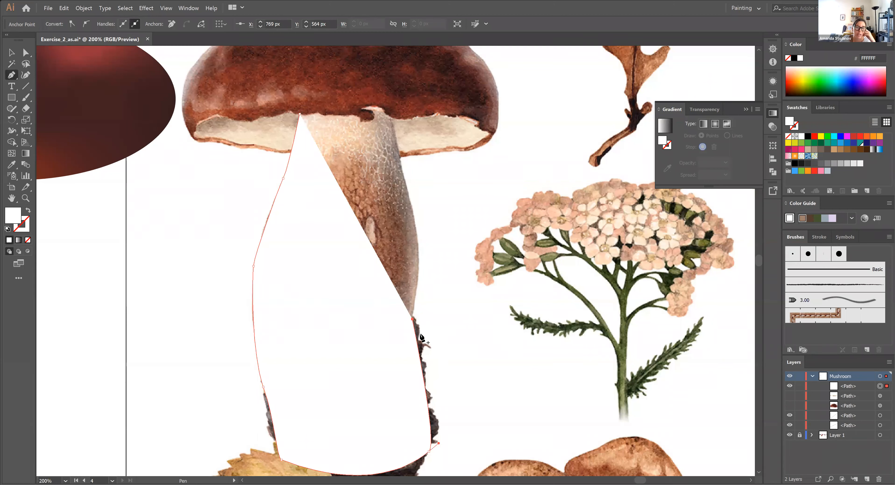
click(413, 319)
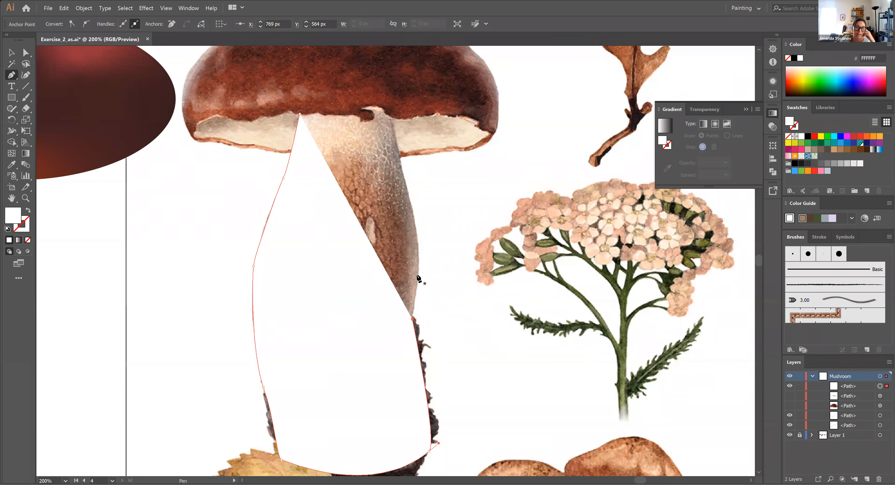
click(417, 246)
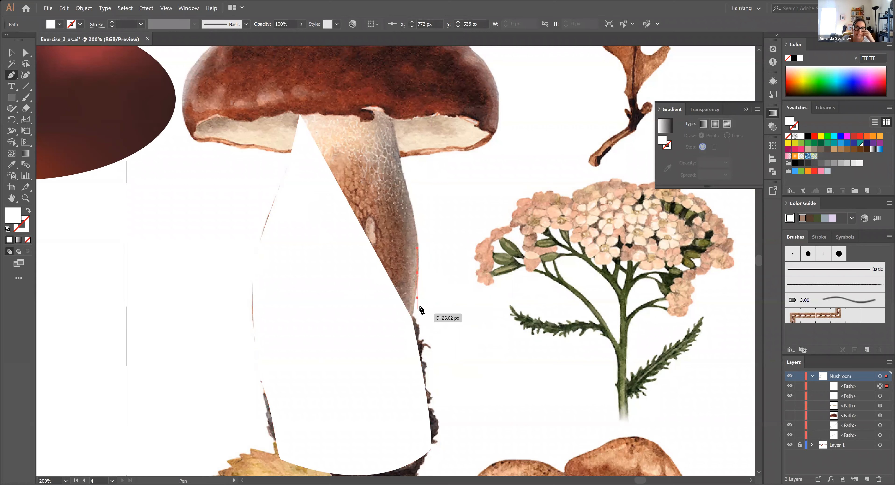
key(ctrl+z)
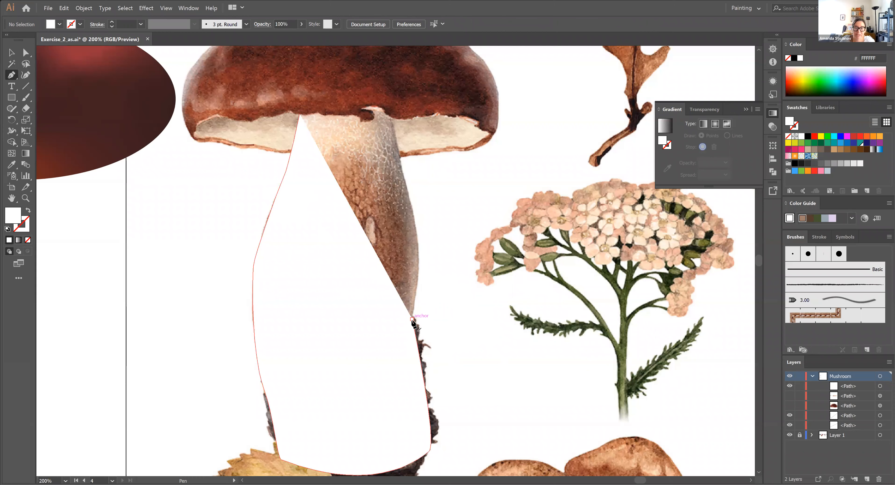
Continue the stem path from the dirt clump's top up the right edge and over the upper right corner to the cap's notch
click(412, 320)
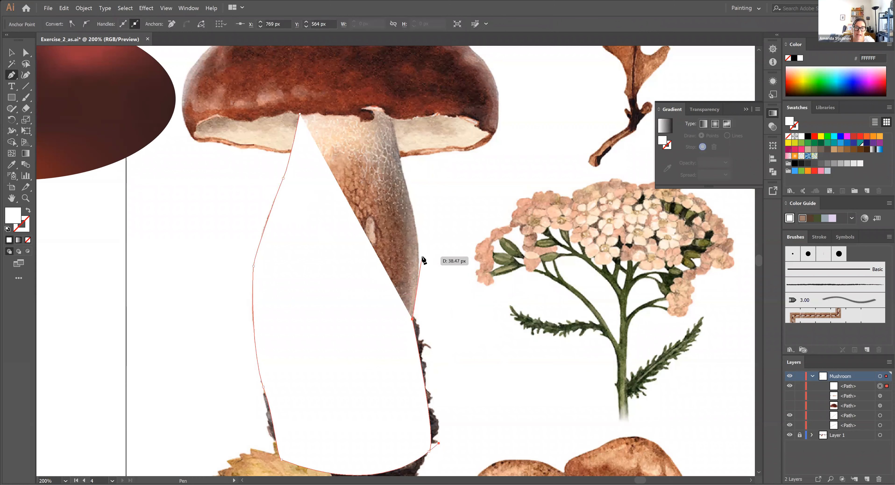
click(419, 267)
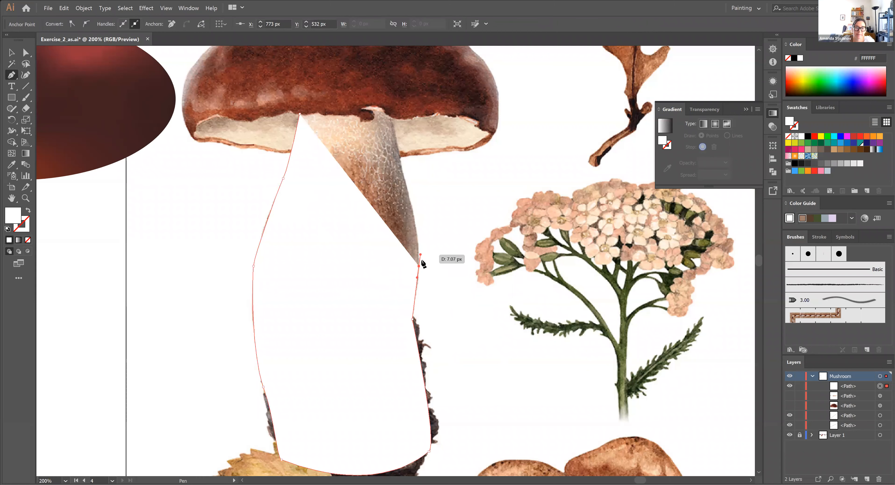
click(410, 191)
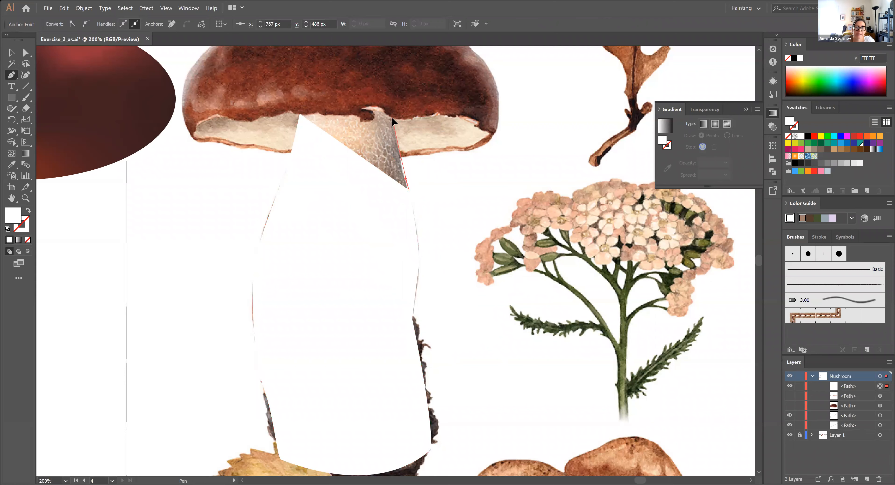
click(392, 118)
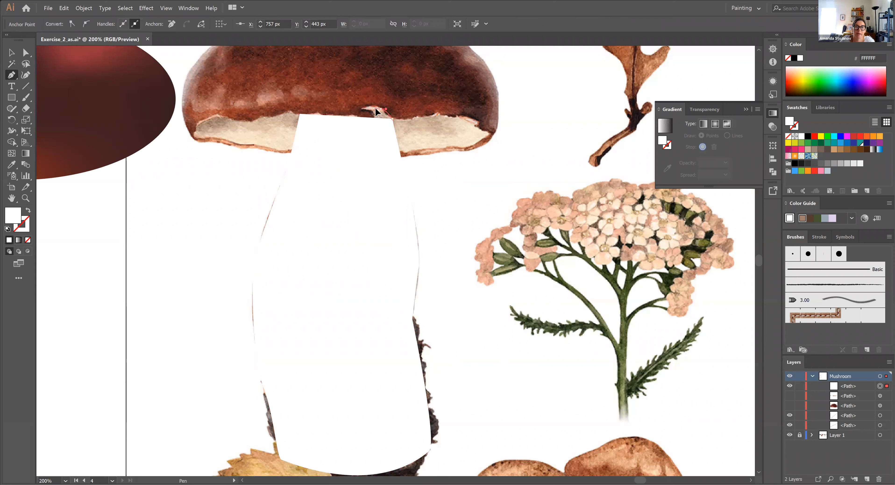
click(381, 109)
click(365, 109)
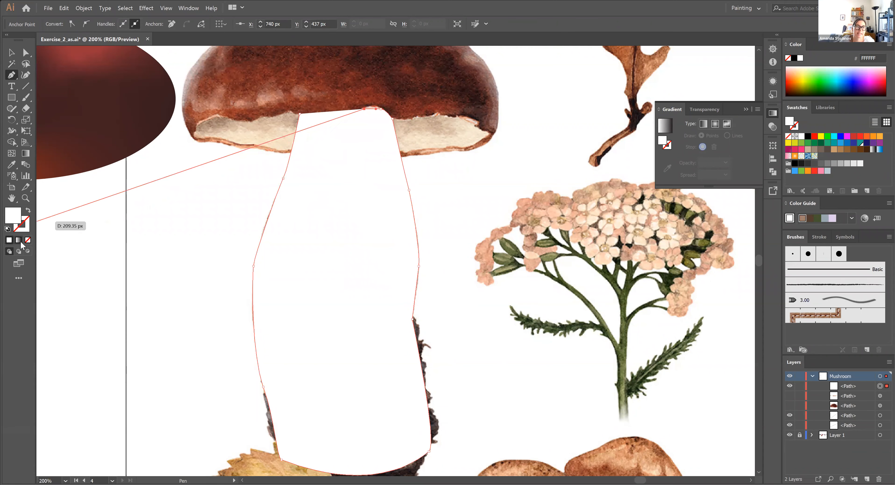
Try the stem outline without a fill, then undo that and the last anchor placed at the cap's notch
click(28, 240)
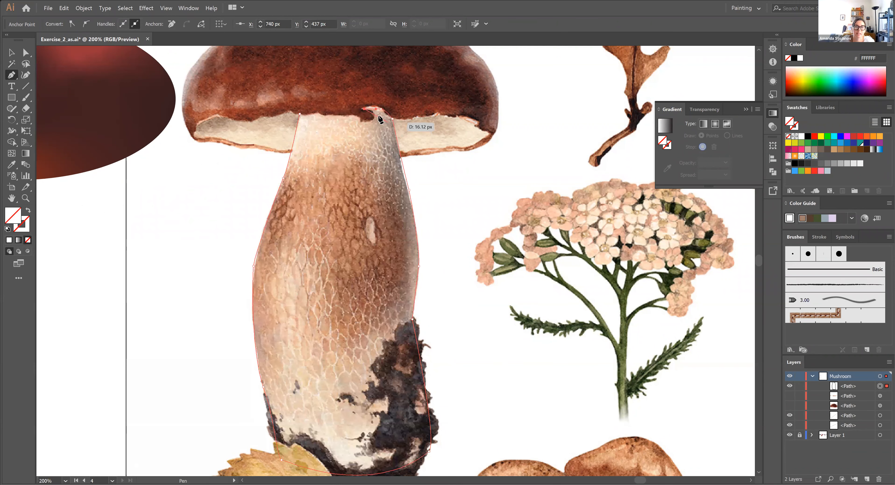
key(ctrl+z)
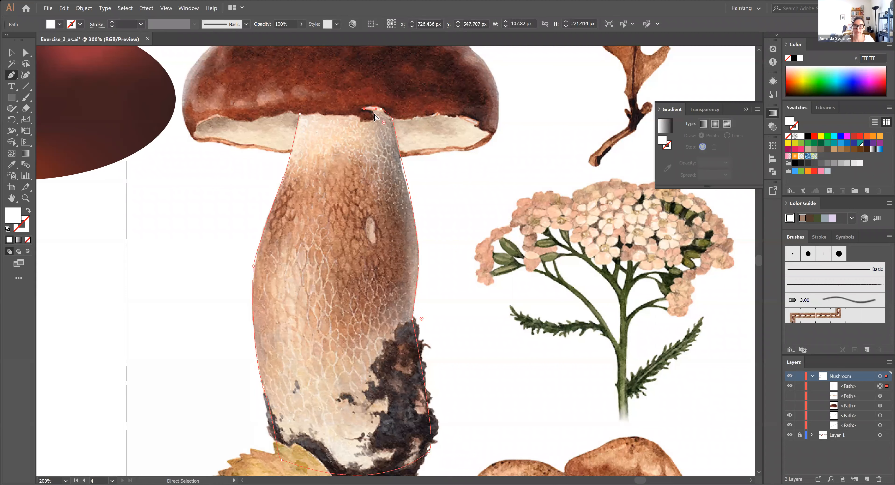
key(ctrl+equal)
key(ctrl+equal)
drag(412, 297, 411, 387)
drag(431, 156, 431, 334)
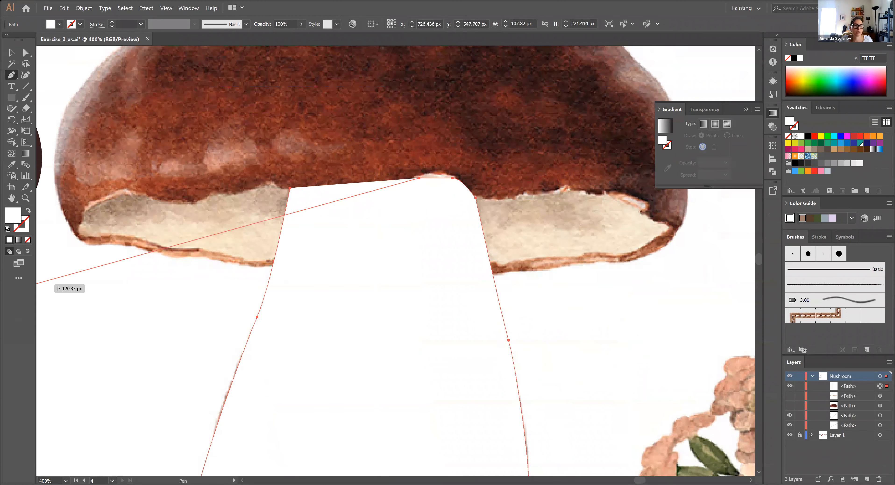
click(28, 240)
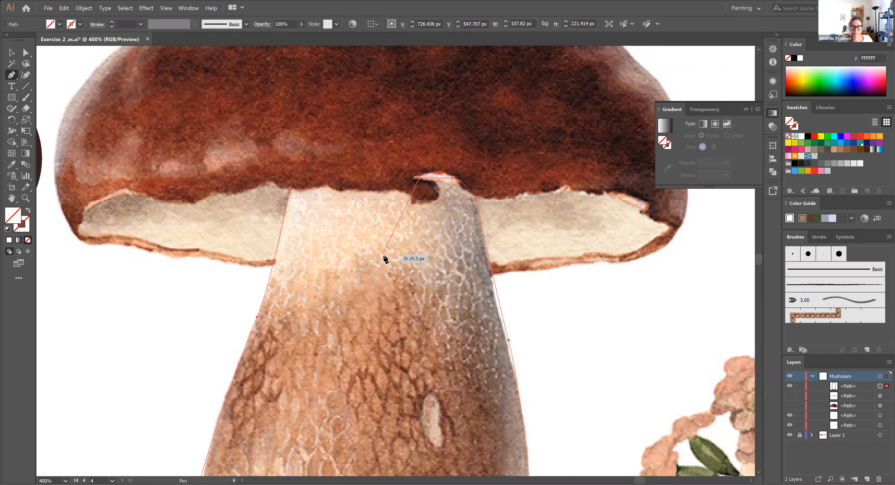
key(ctrl+z)
key(ctrl+z)
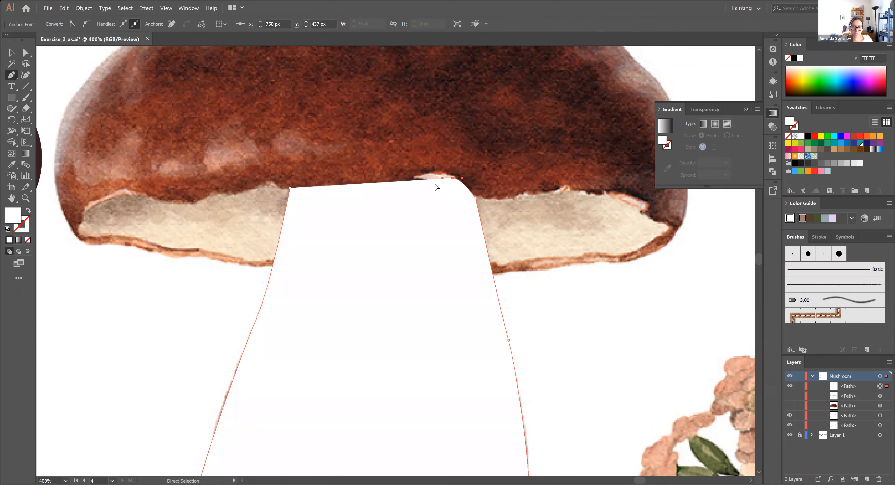
Remove the stem path's fill and trace its top edge around the notch and along the cap's underside, closing the outline
click(28, 240)
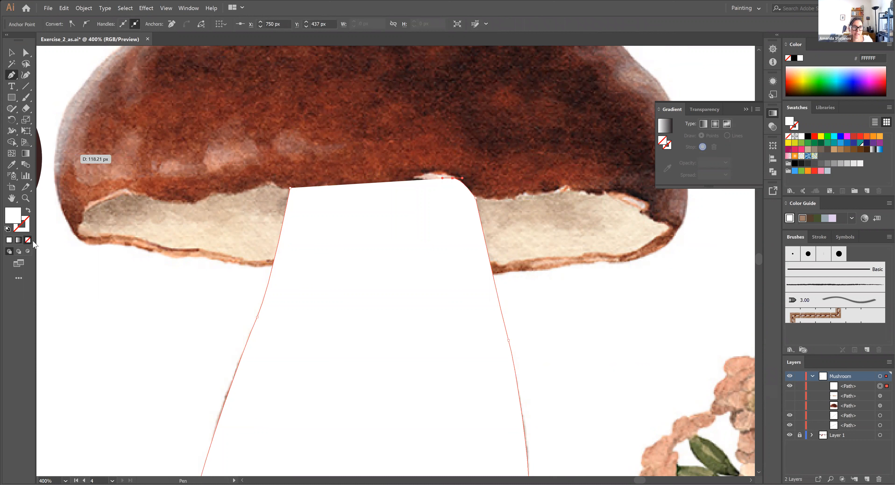
drag(416, 178, 297, 194)
click(416, 178)
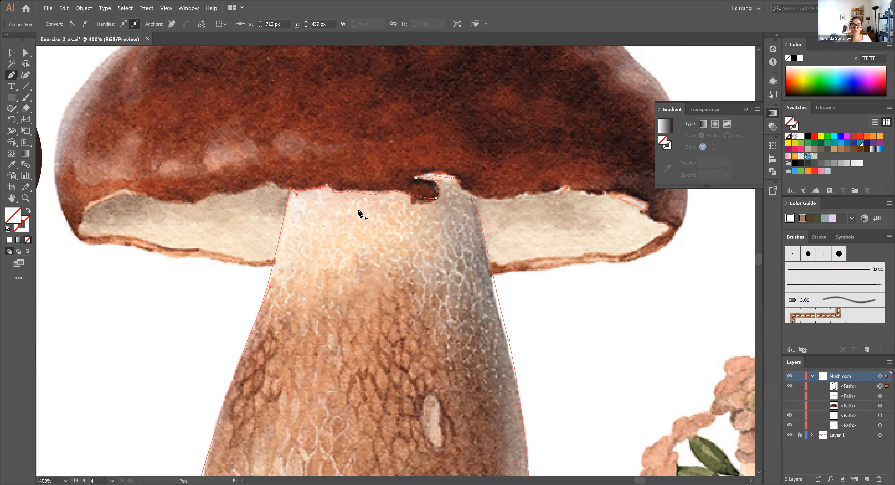
key(v)
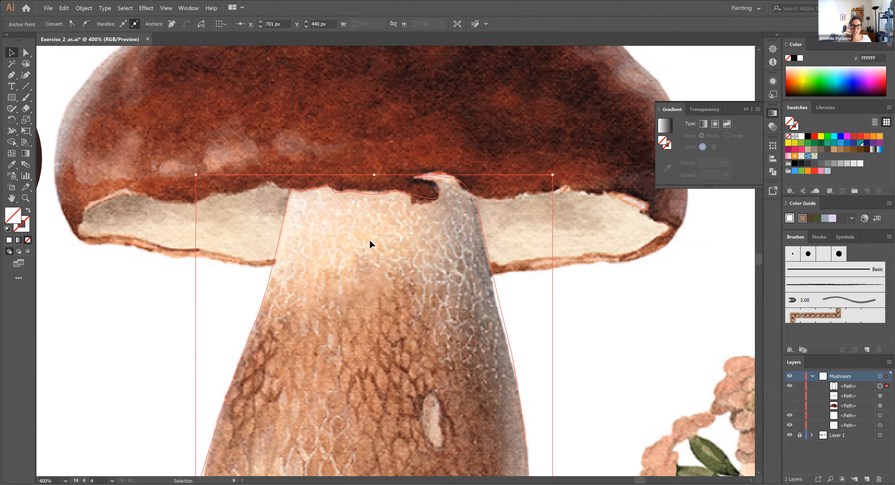
Choose the freeform gradient type with points for the stem outline
key(ctrl+minus)
key(ctrl+minus)
key(ctrl+minus)
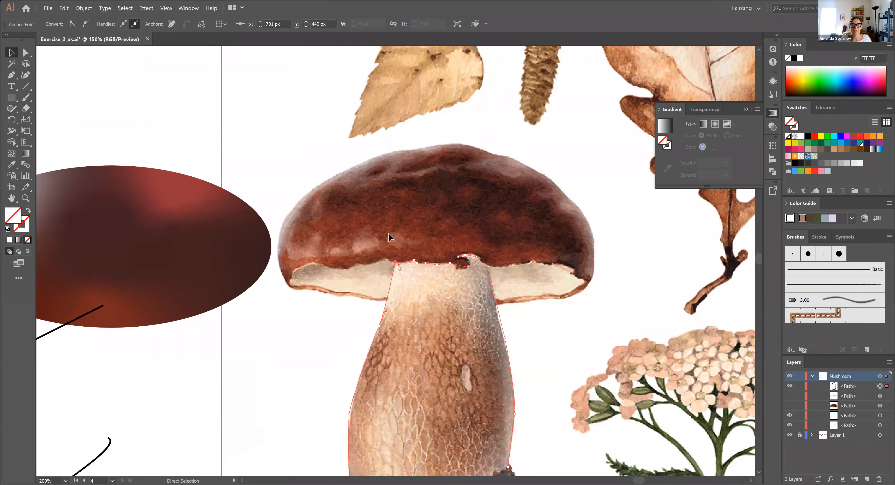
drag(474, 279, 435, 140)
click(726, 123)
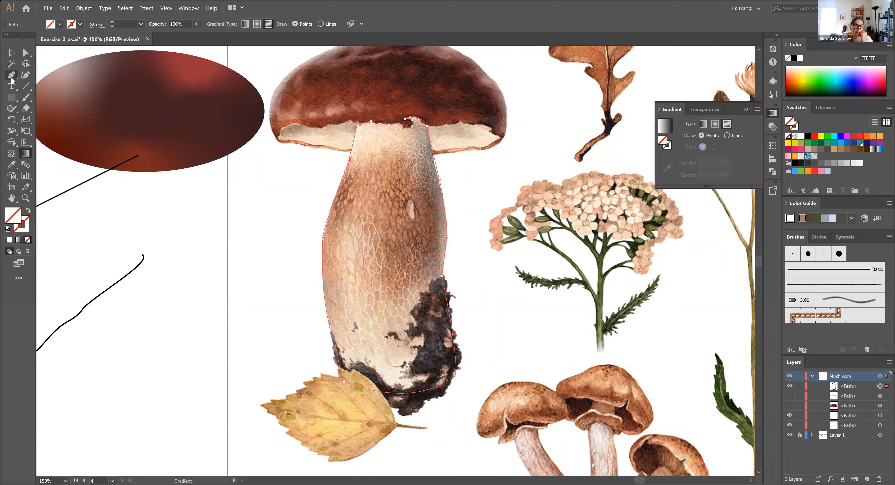
Round the stem outline's corner anchor at the top of the dirt clump to about 93 px
click(25, 52)
click(442, 277)
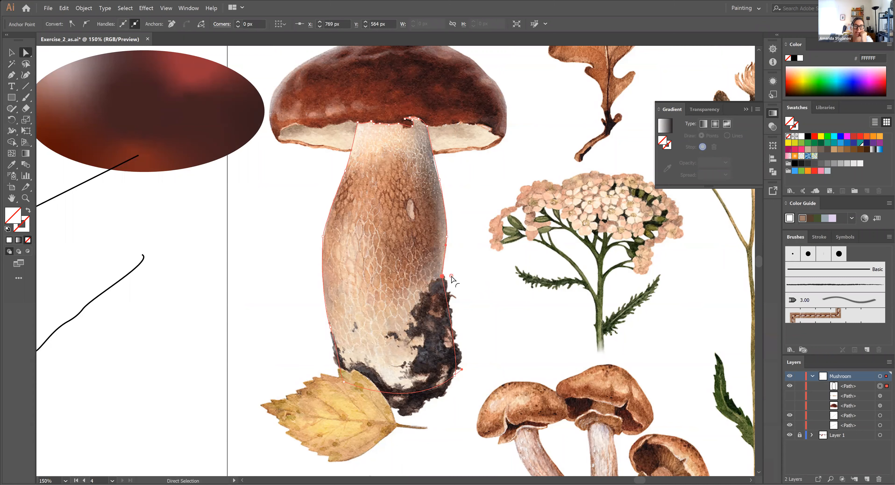
drag(452, 276, 560, 321)
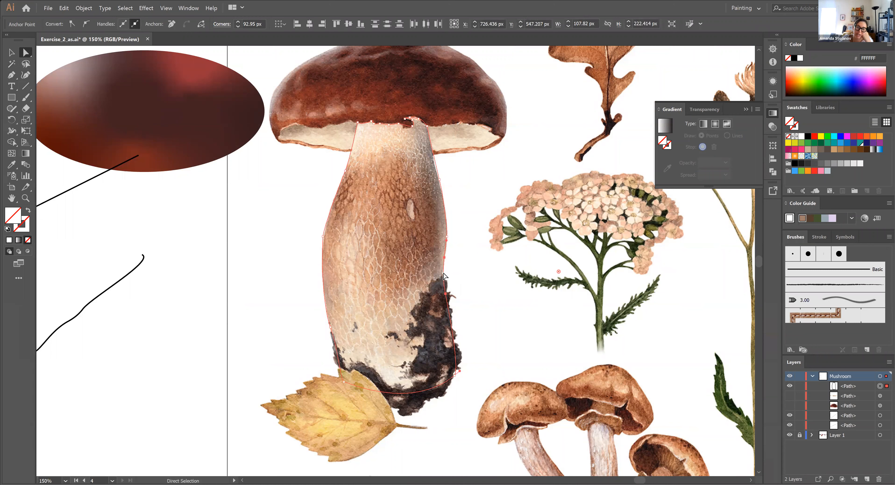
click(445, 294)
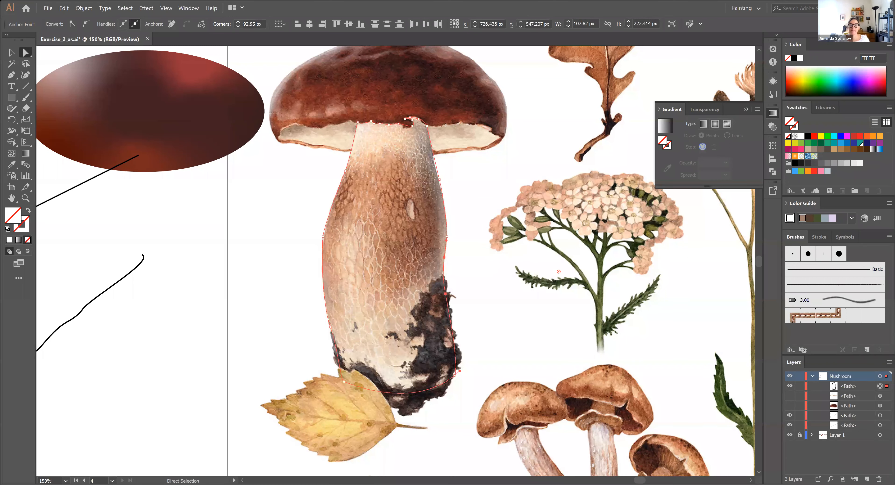
Fill the stem outline with a freeform points gradient and move the shape to the right of the reference mushroom
key(g)
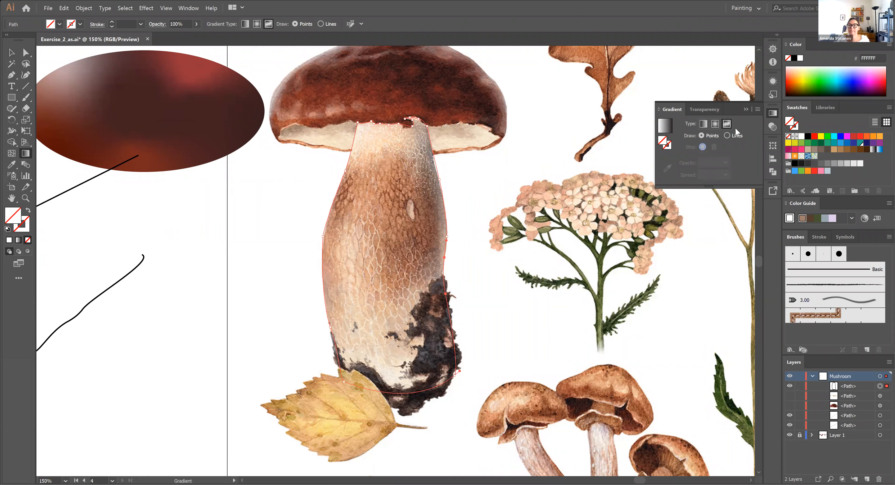
click(11, 52)
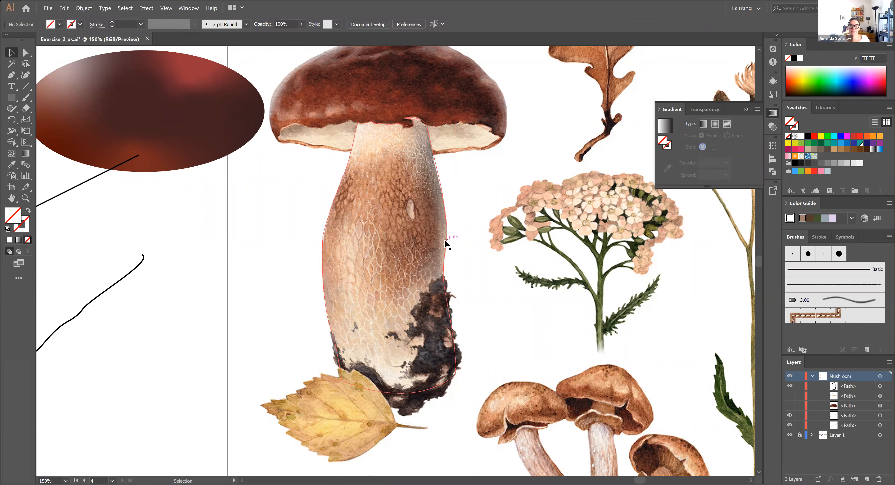
click(726, 123)
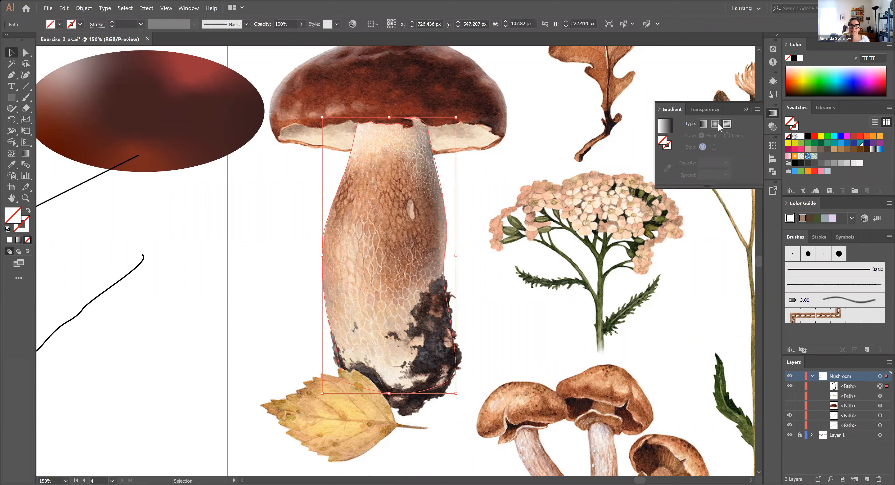
click(9, 239)
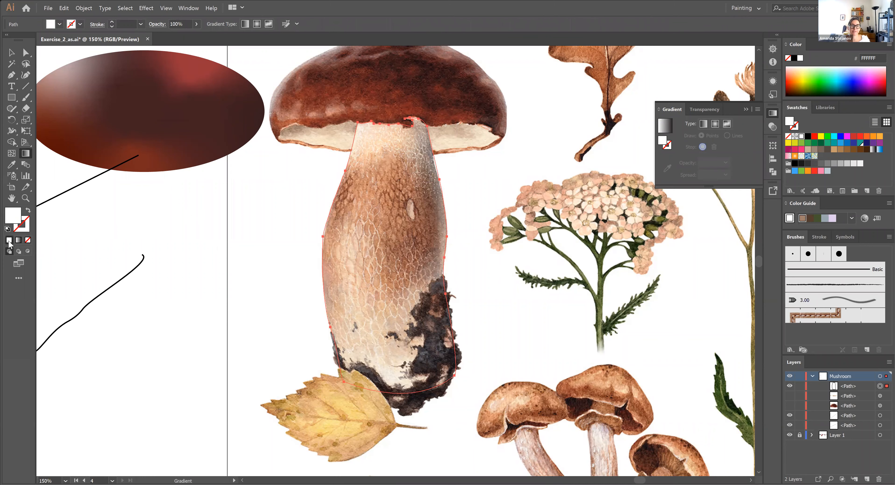
click(664, 125)
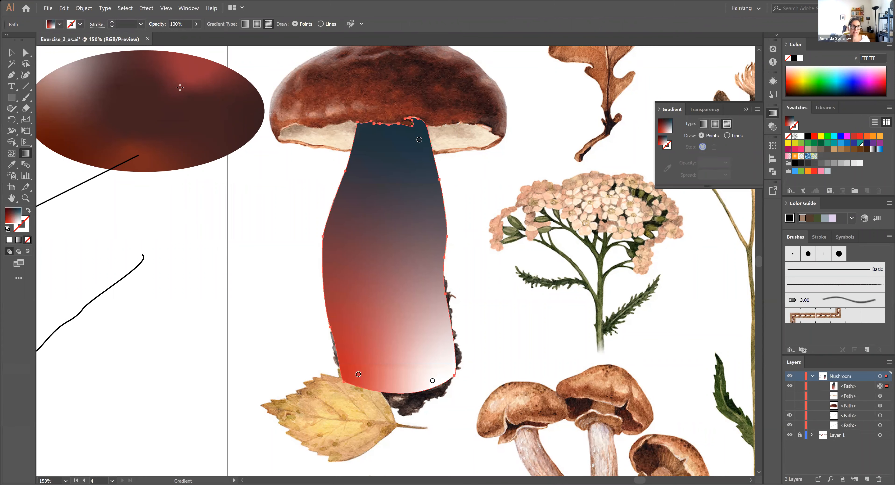
click(13, 54)
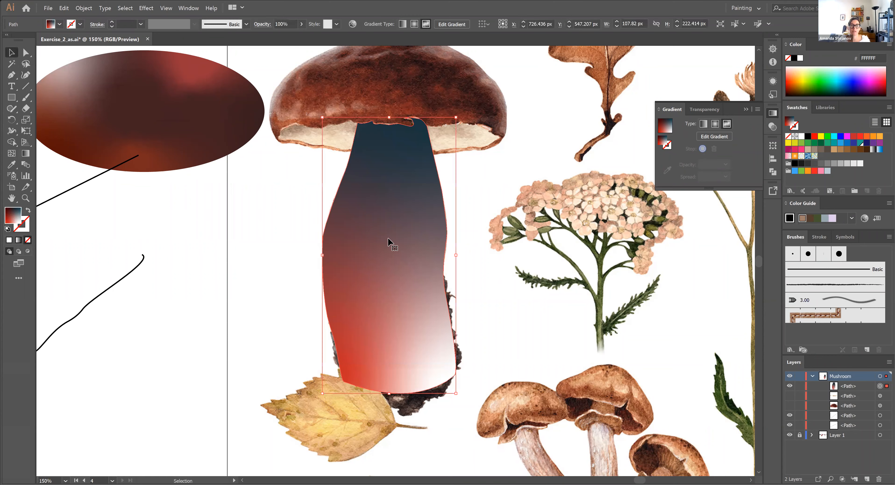
drag(408, 211, 555, 225)
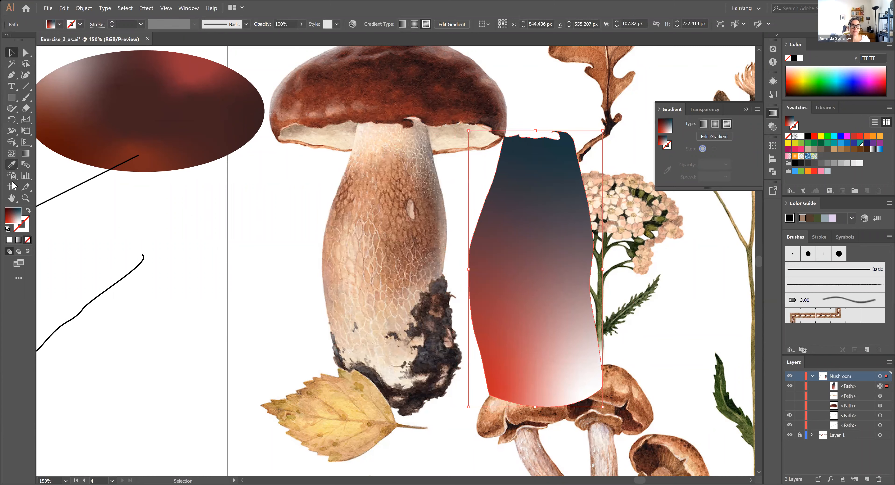
Add five white gradient points to the stem shape, from its upper left corner across the upper body to the right edge
click(726, 135)
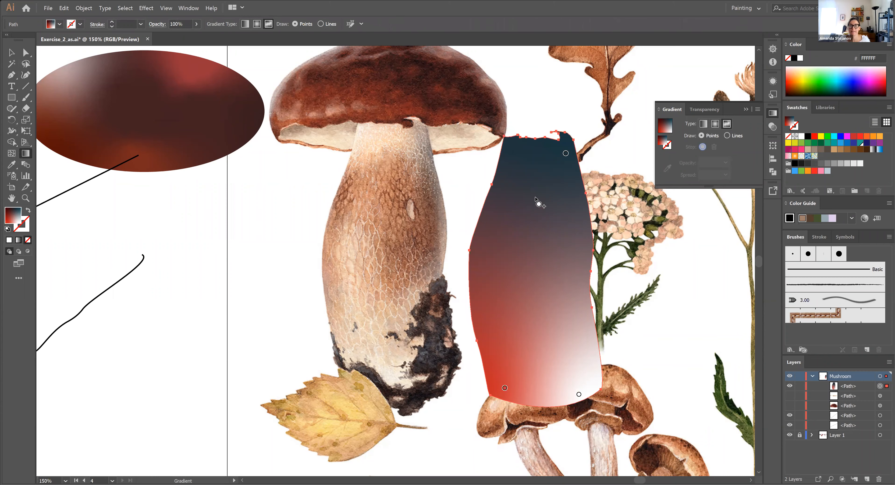
click(521, 154)
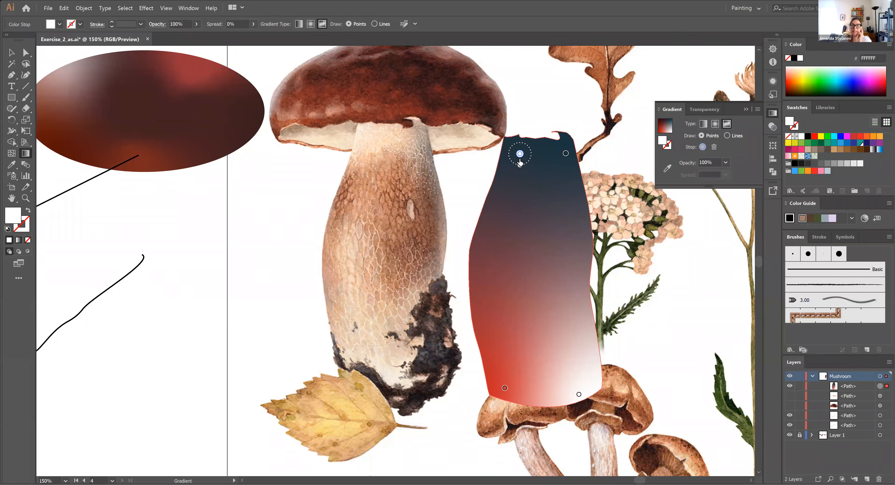
click(488, 214)
click(524, 207)
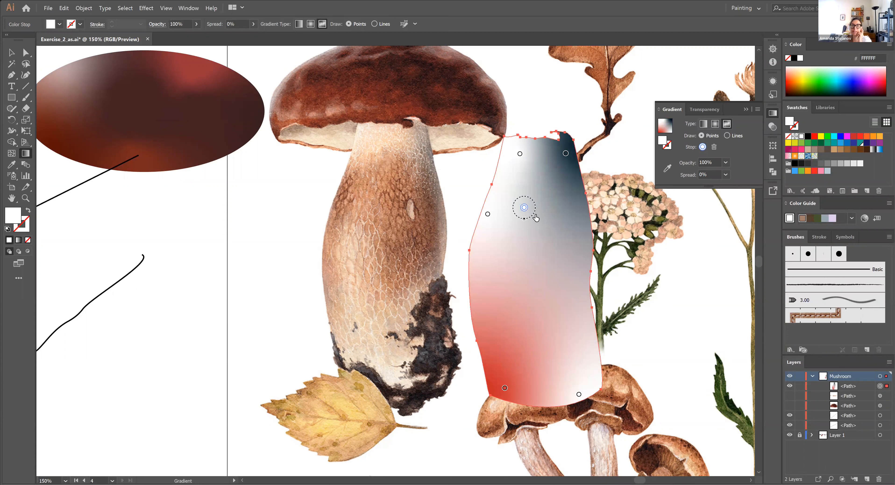
click(549, 230)
click(580, 269)
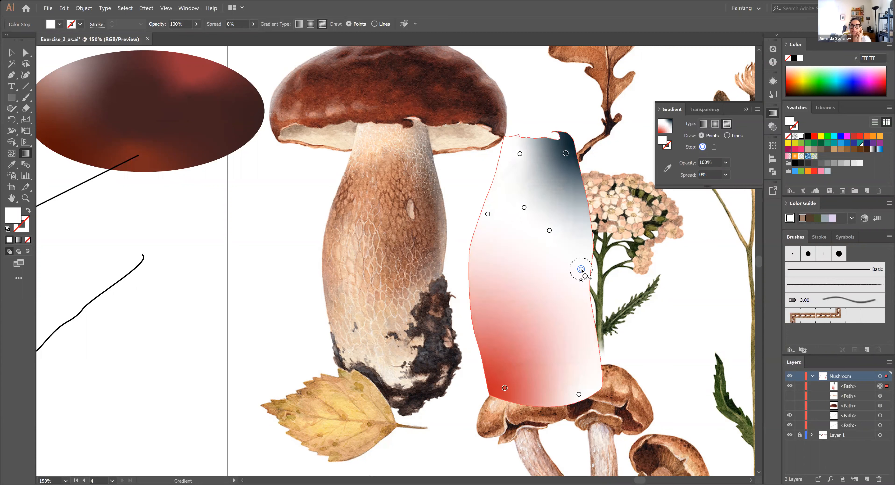
Add six more white gradient points across the stem shape's middle, left edge and lower half
click(558, 318)
click(512, 270)
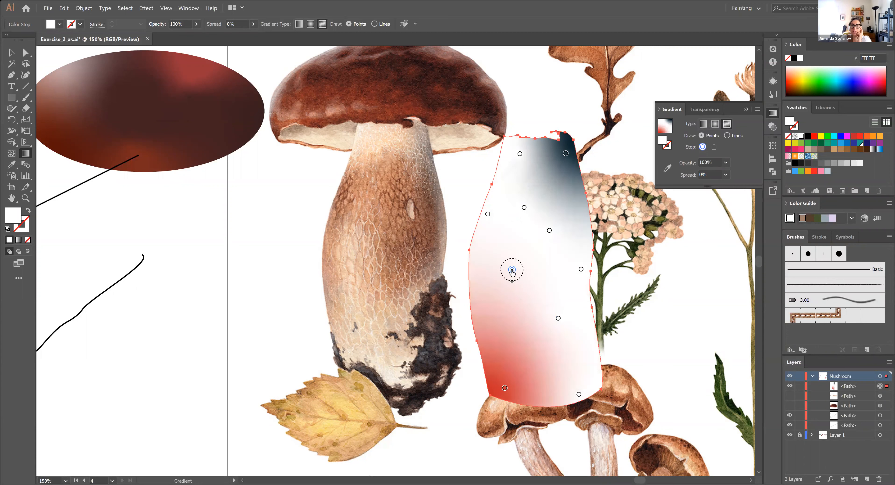
click(476, 289)
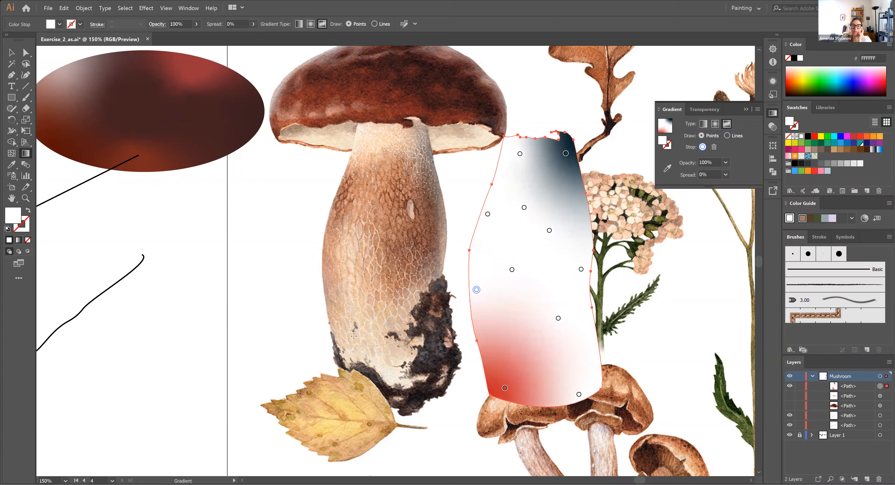
click(502, 342)
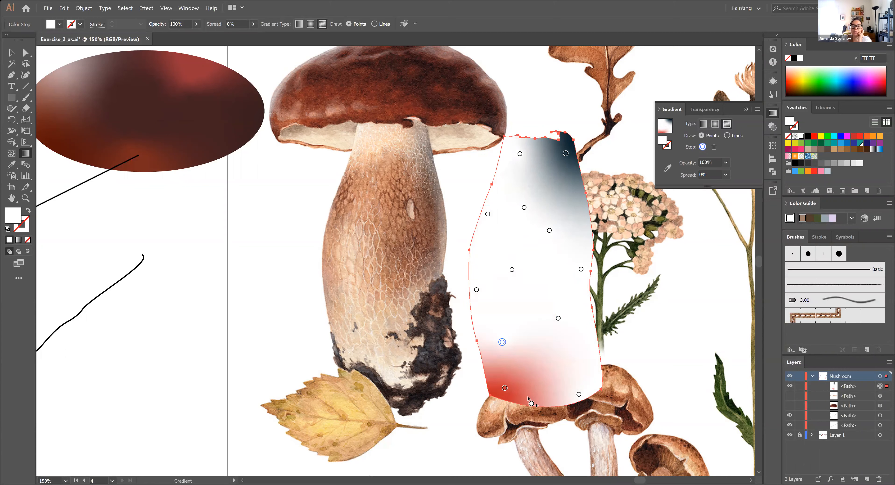
click(584, 358)
click(545, 346)
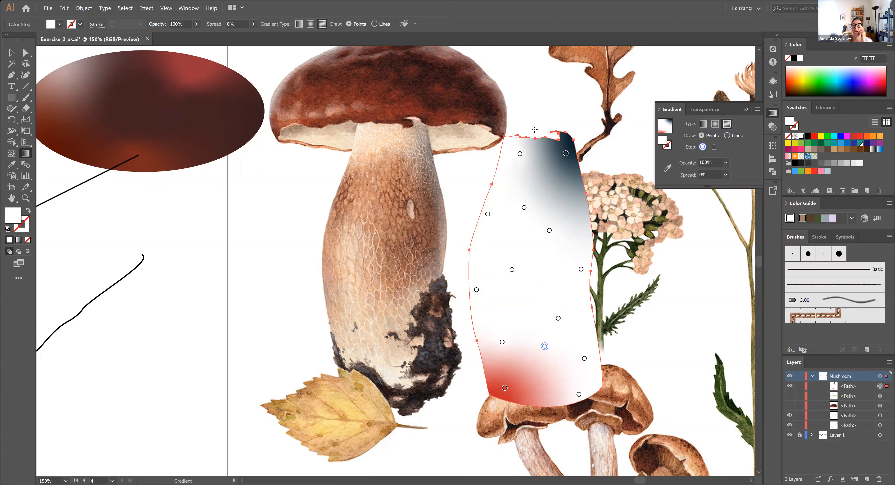
Colour the stem's two top gradient points with tones sampled from the top of the reference stem
click(566, 153)
click(667, 169)
click(419, 150)
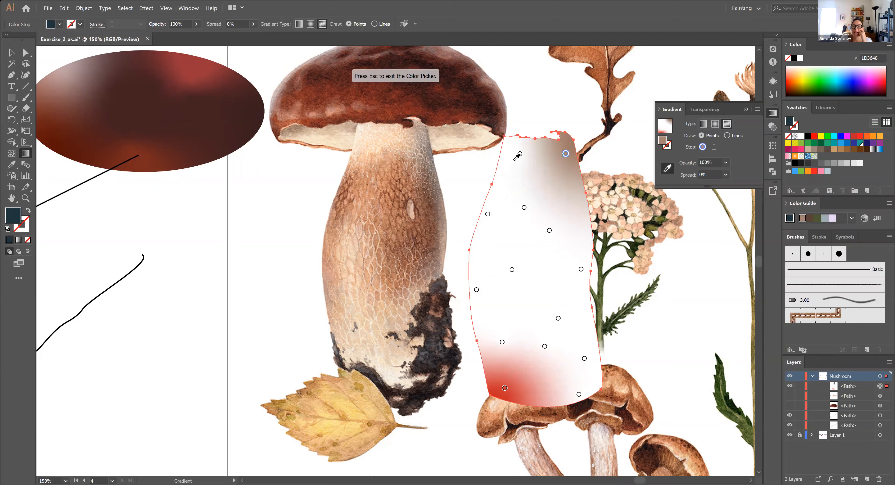
click(519, 154)
click(368, 141)
Colour the three gradient points across the stem's upper body with orange and brown tones sampled from the reference stem
click(524, 208)
click(370, 163)
click(488, 215)
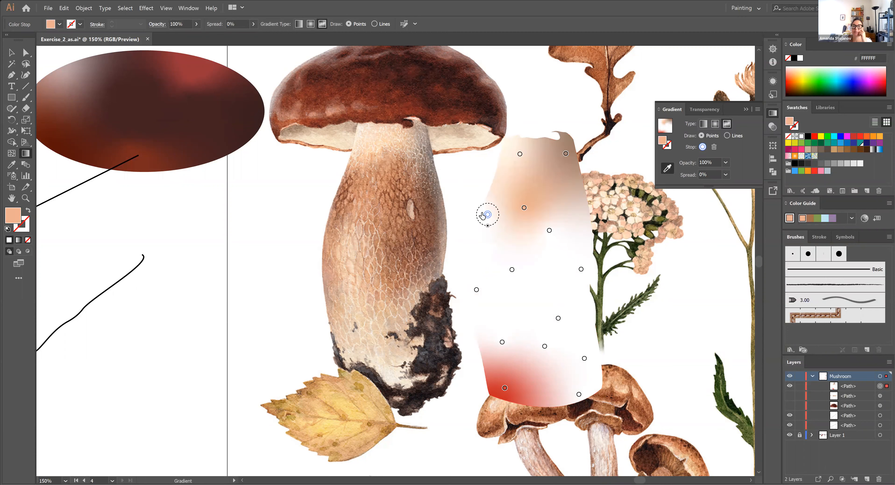
click(402, 209)
click(549, 230)
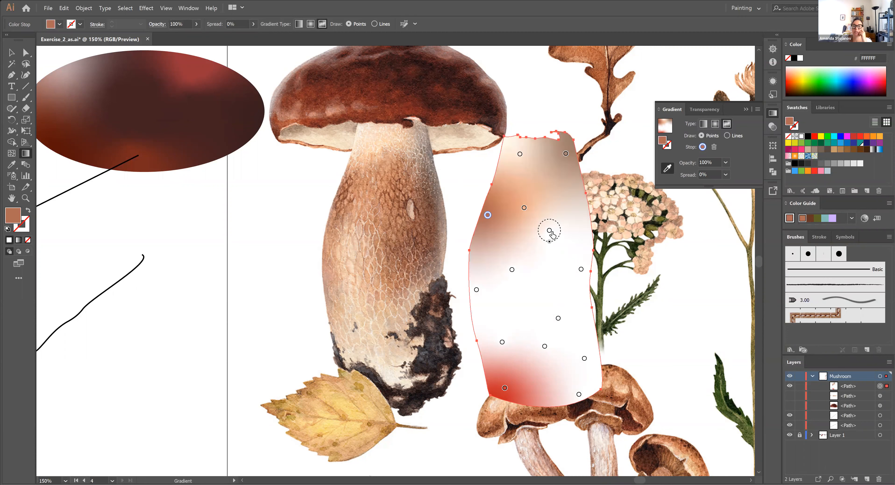
click(401, 191)
Colour the centre-left, left-edge and lower-left gradient points with light tones sampled from the reference stem's left half
click(511, 270)
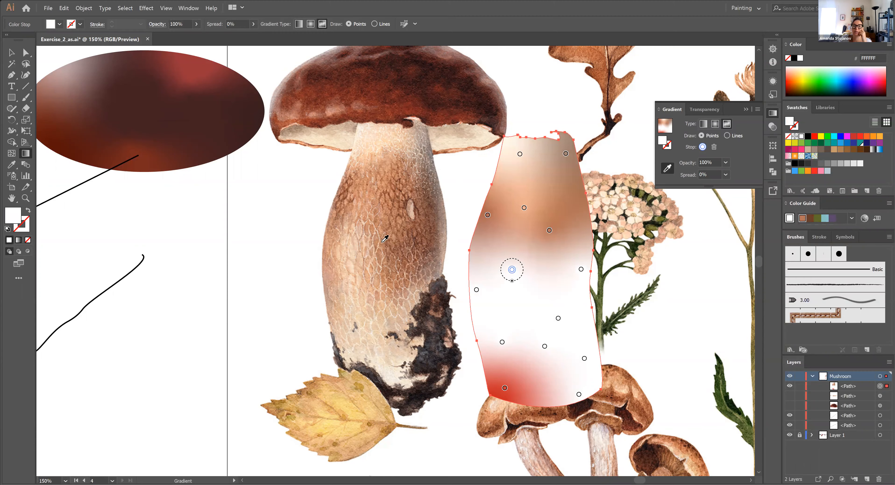
click(358, 229)
click(477, 289)
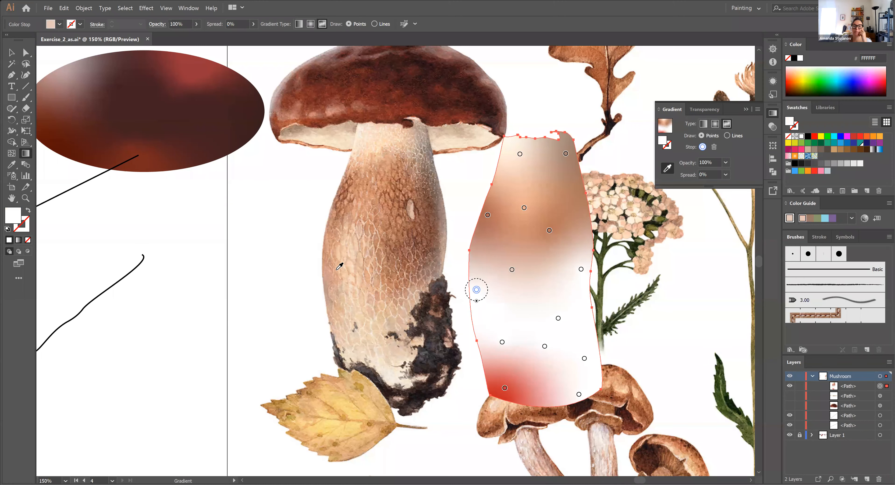
click(334, 267)
click(502, 341)
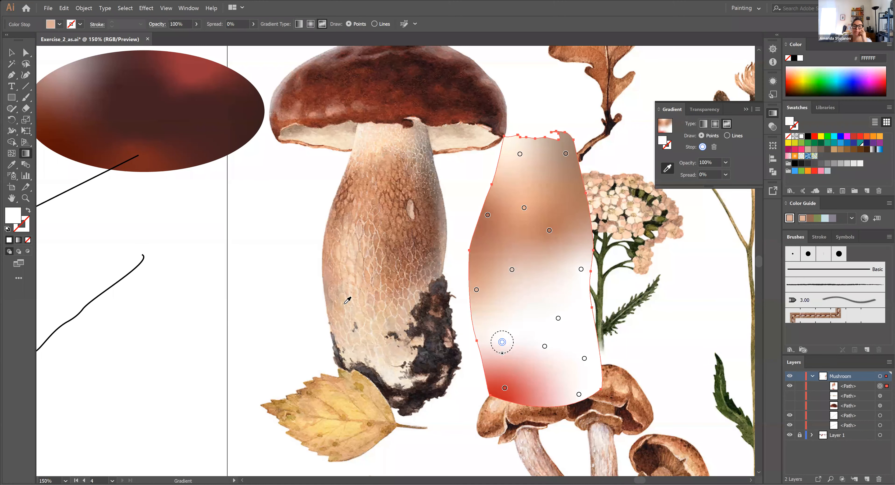
click(358, 314)
Colour the two gradient points at the stem's base with browns sampled from the reference mushroom
click(505, 389)
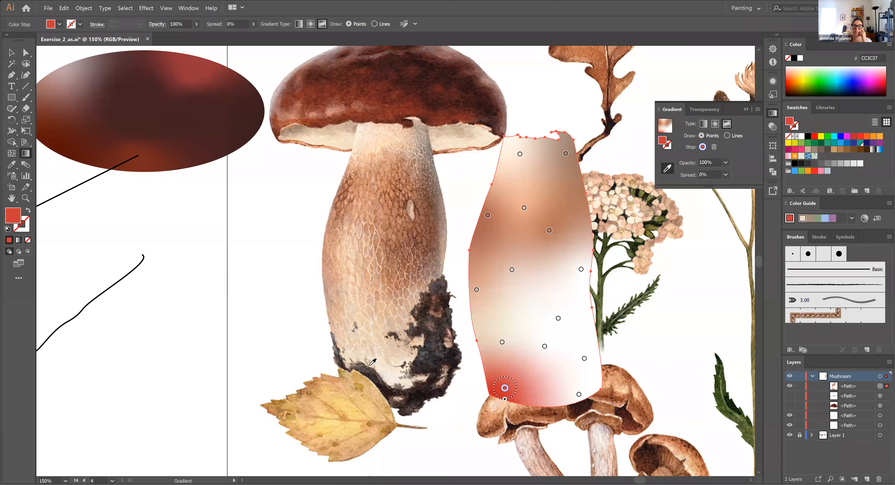
click(342, 196)
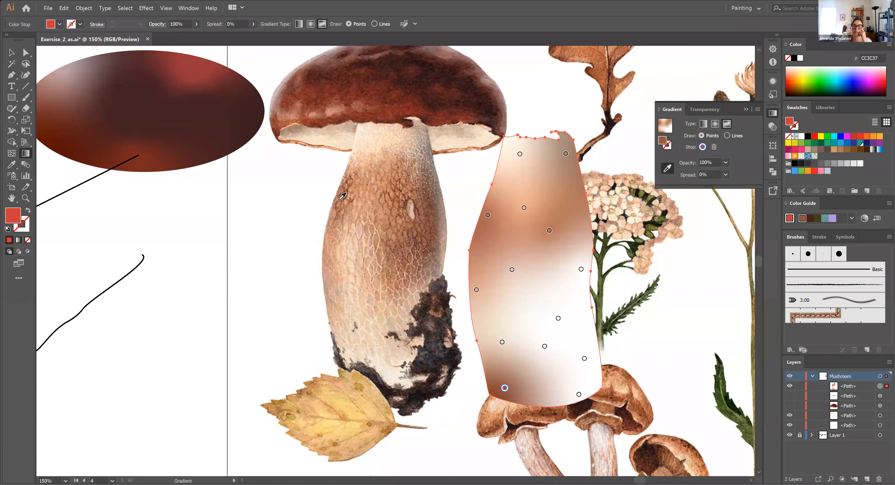
click(579, 394)
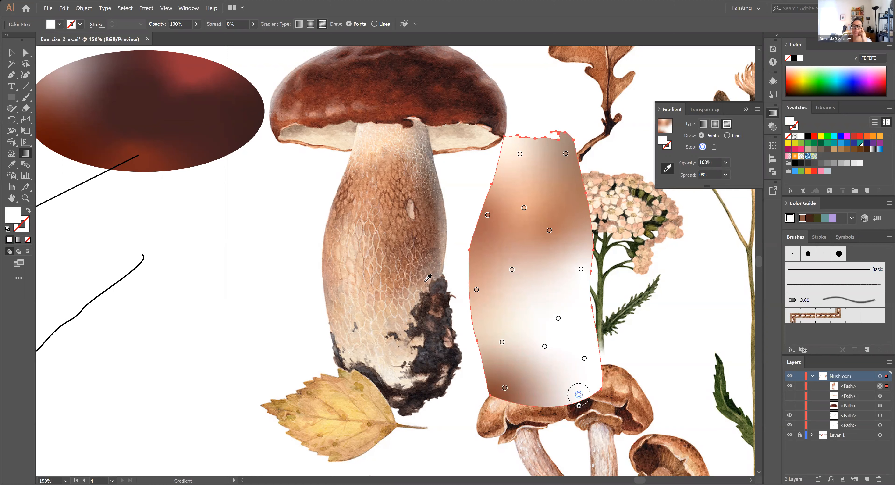
click(428, 267)
click(452, 375)
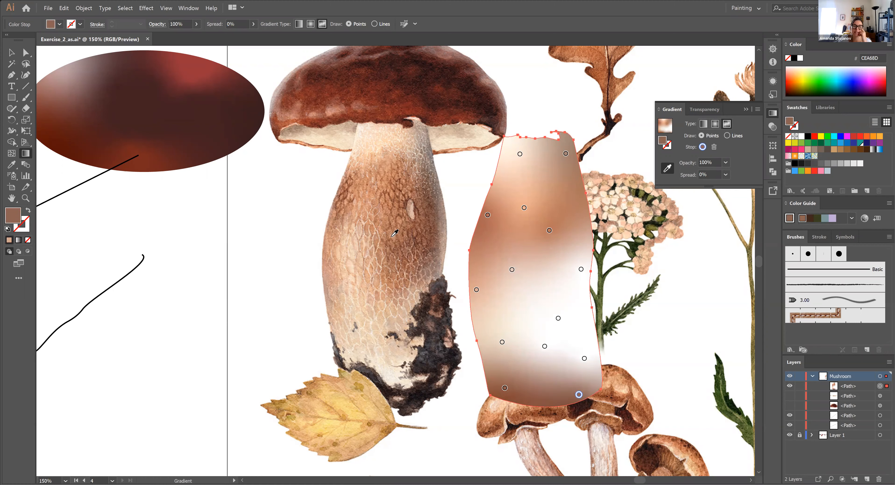
Colour the three white gradient points in the stem's lower right half with beige tones sampled from the lower reference stem
click(584, 358)
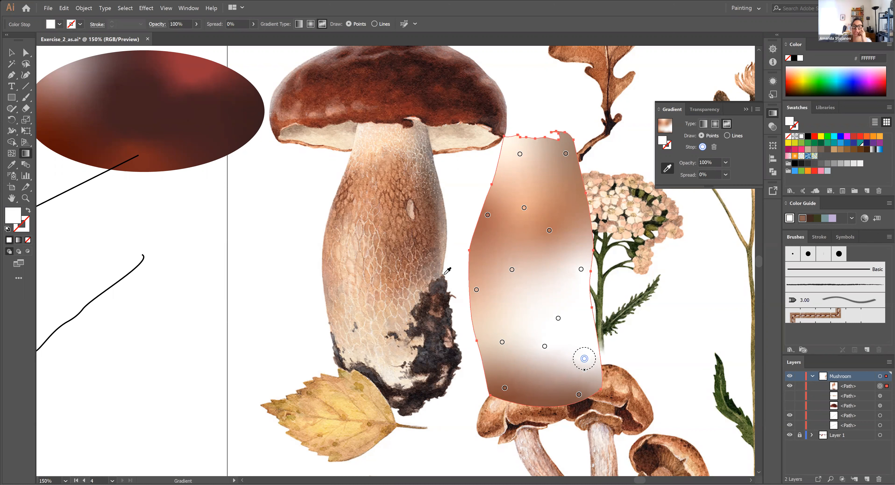
click(399, 325)
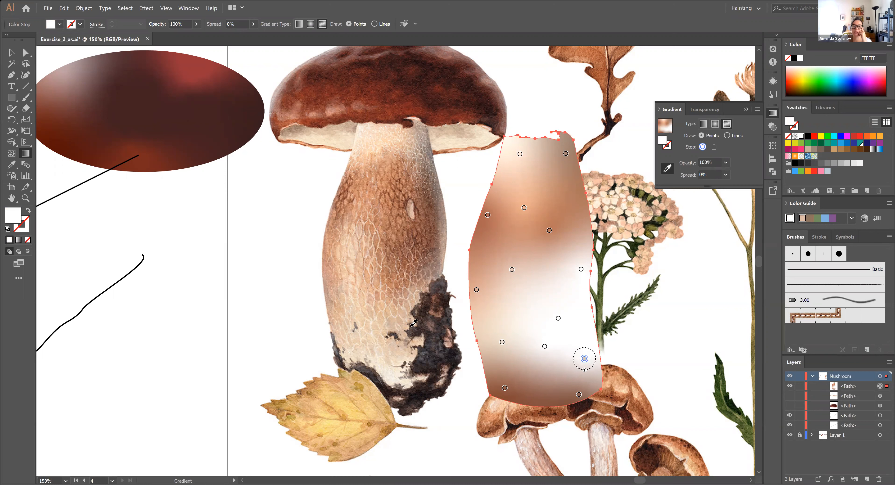
click(558, 318)
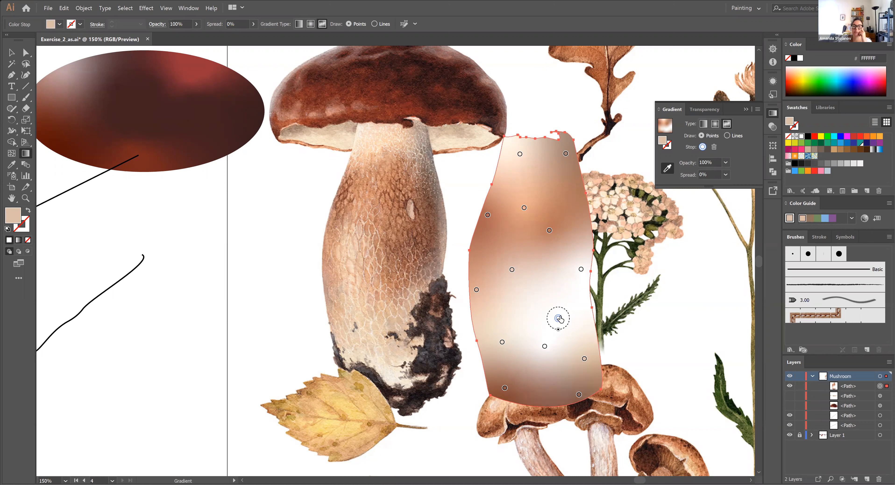
click(406, 299)
click(545, 346)
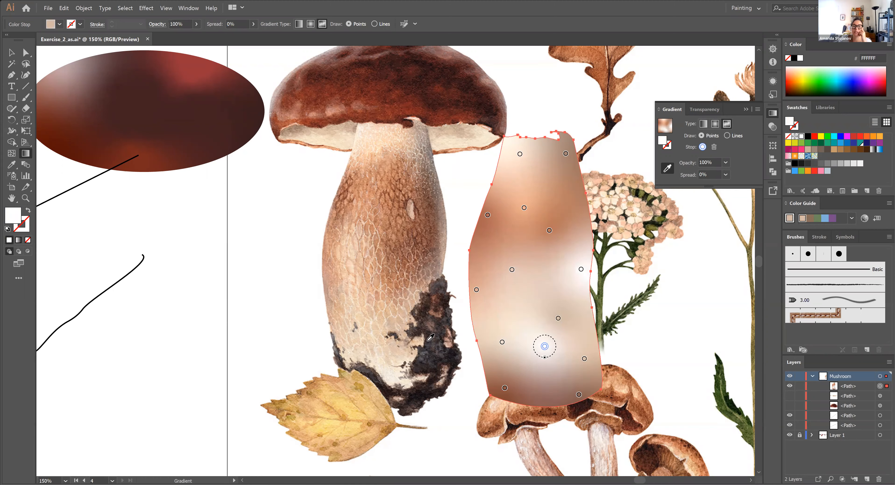
click(374, 335)
Recolour the lower-right and right-edge gradient points with beige and pinkish-brown tones sampled from the reference stem
click(558, 318)
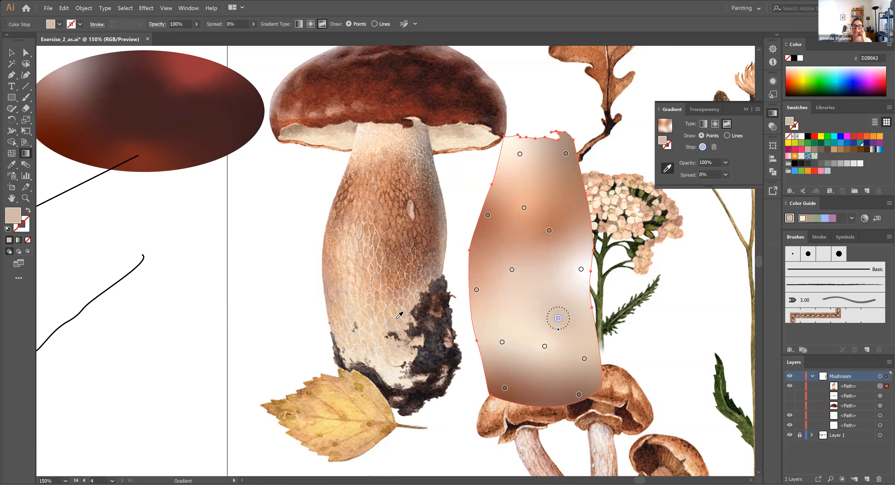
click(403, 315)
click(581, 269)
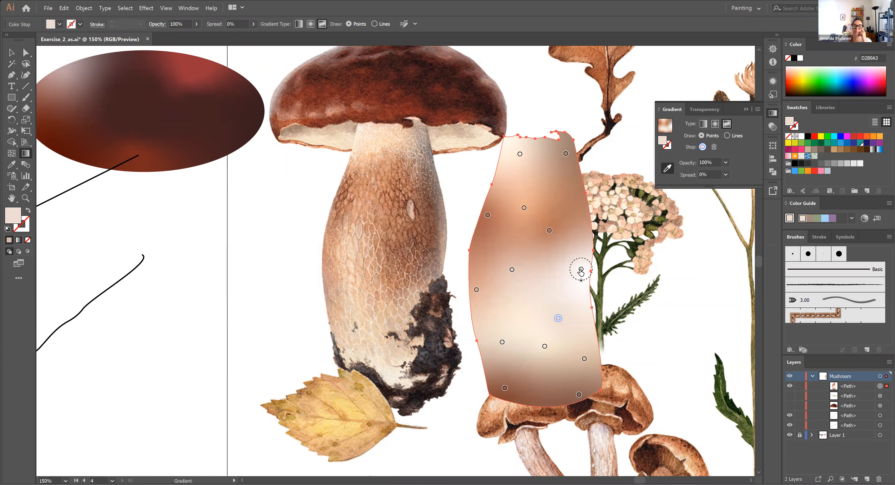
click(438, 265)
Recolour the gradient point on the stem's upper right body with a reddish brown sampled from the reference stem
click(550, 230)
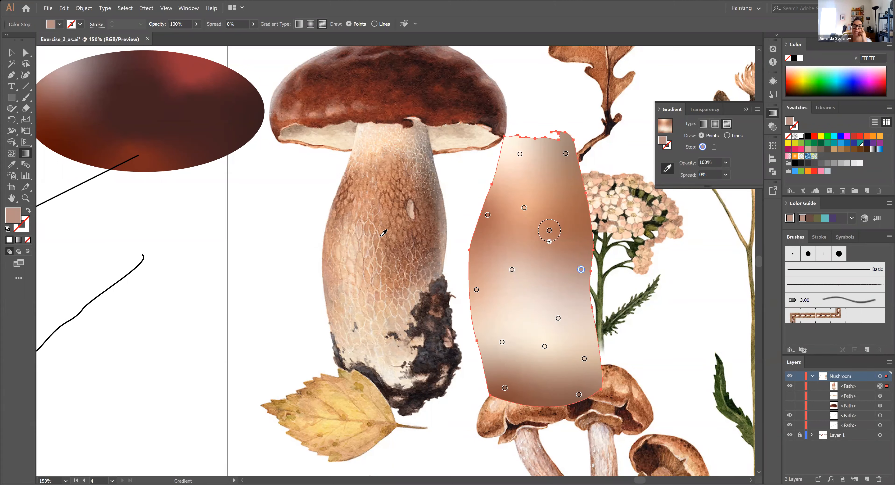
click(550, 230)
click(394, 207)
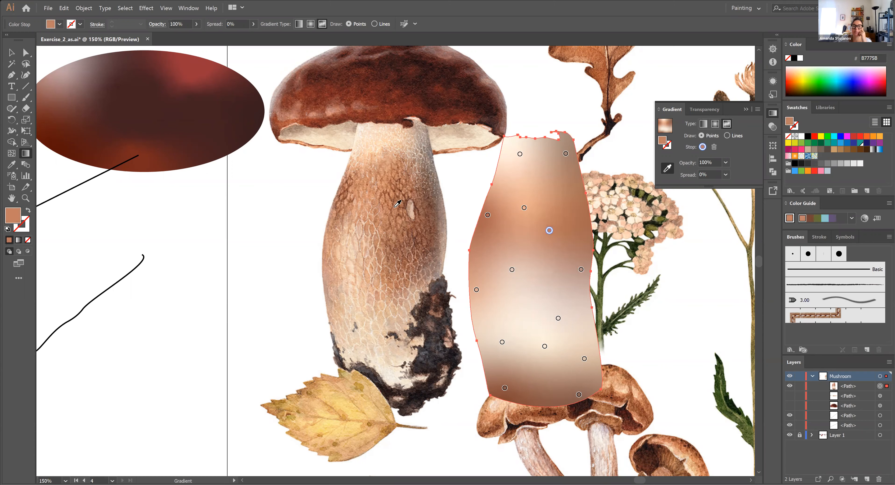
click(403, 198)
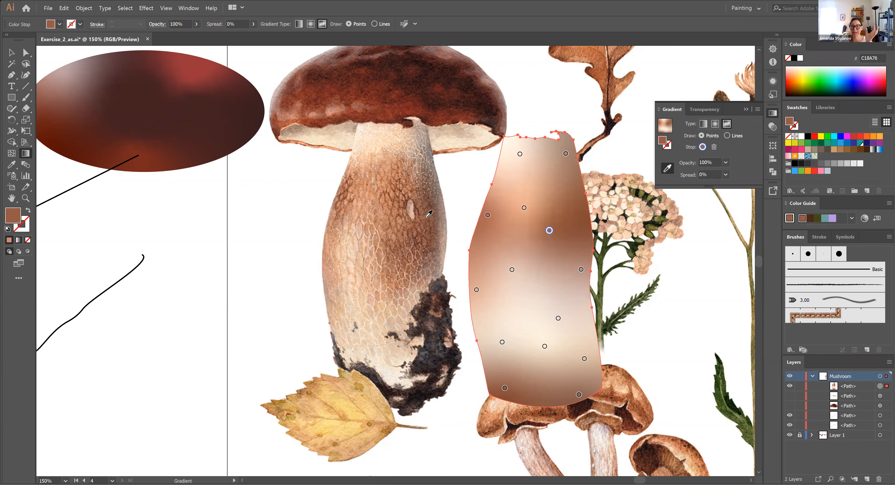
Recolour the lower-right and top-right gradient points with peach tones sampled from the reference stem
click(558, 318)
click(389, 280)
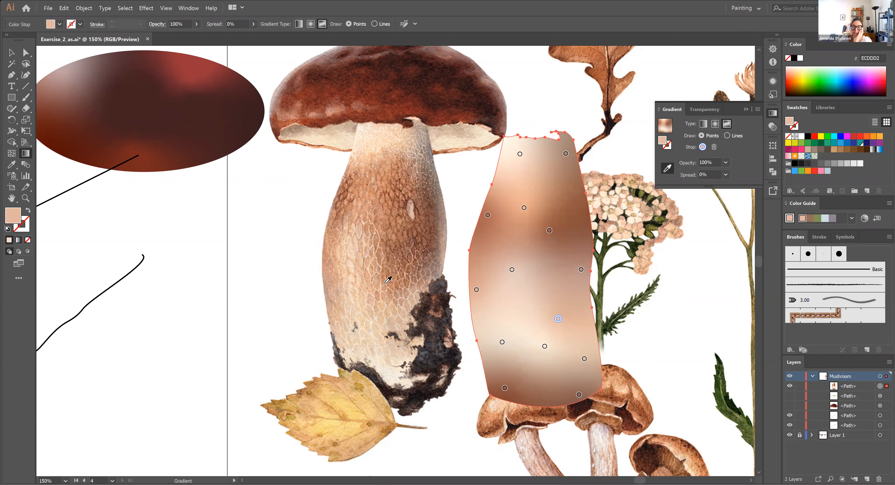
click(566, 153)
click(422, 136)
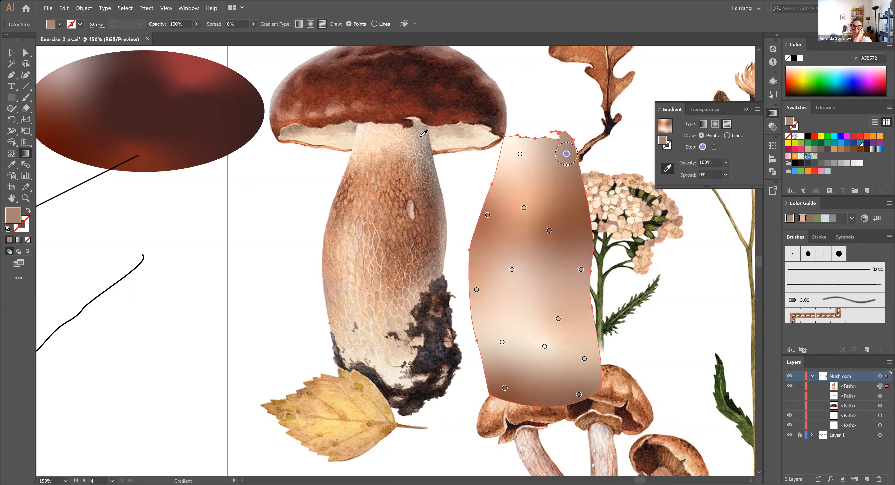
click(413, 140)
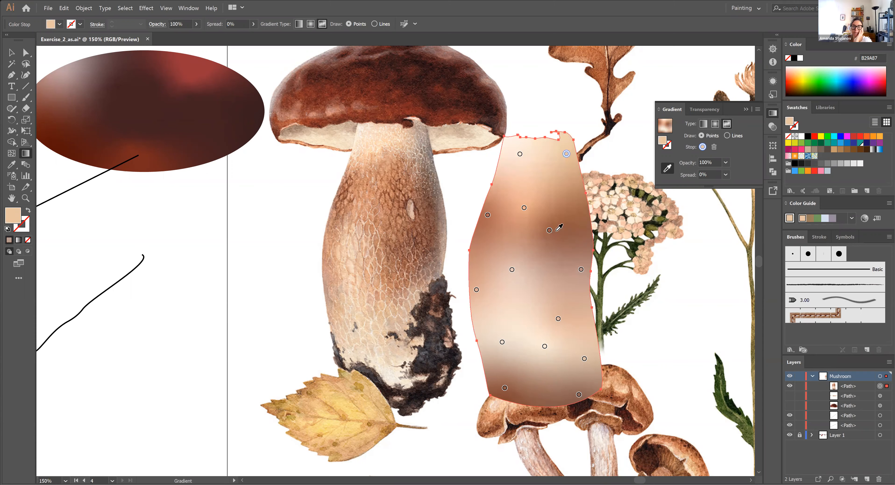
Move the right-edge gradient point inward beside the centre-left point, and shift the left-edge point slightly inward and down
mouse_move(581, 270)
mouse_down()
mouse_move(514, 294)
mouse_move(512, 266)
mouse_up()
click(512, 269)
drag(476, 289, 491, 309)
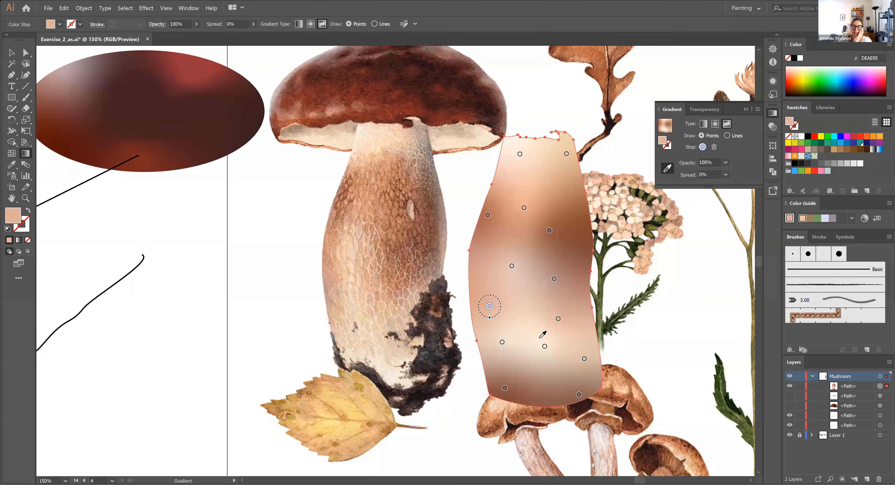
Widen the spread of the brown upper-right point, set the peach upper-centre point's spread to 100%, and move that peach point up
click(550, 231)
drag(550, 242, 545, 278)
click(524, 208)
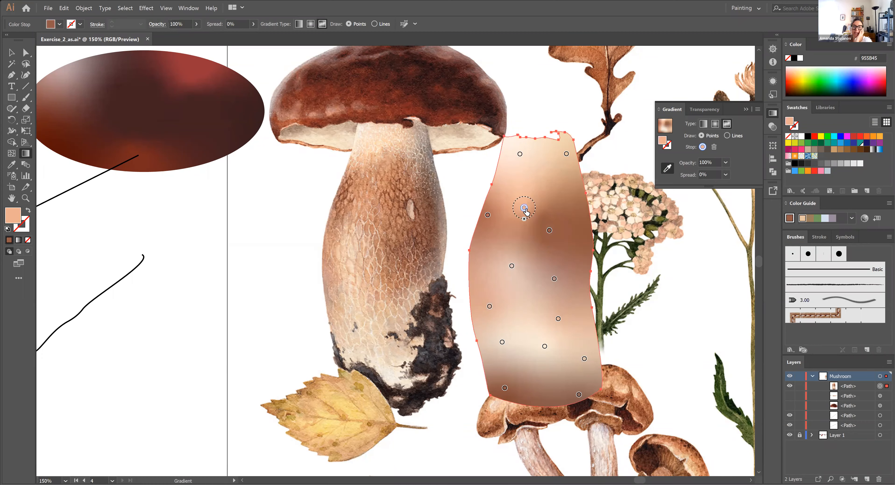
drag(524, 220, 525, 253)
drag(524, 207, 528, 181)
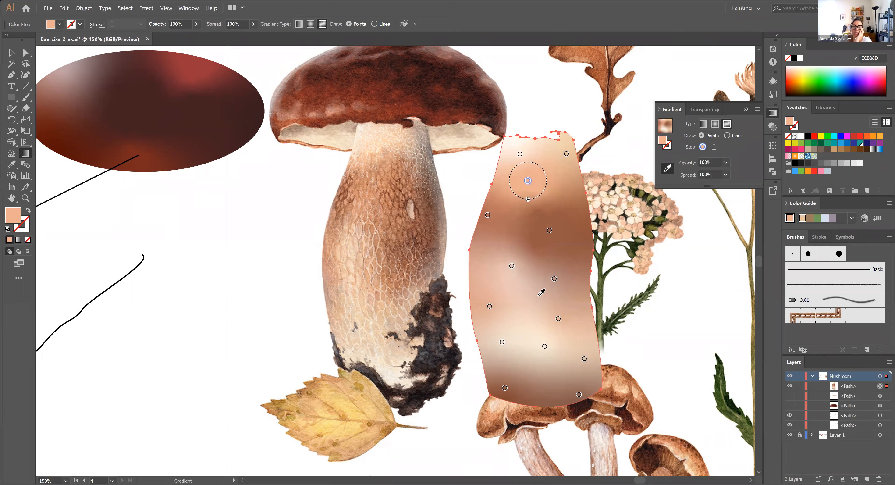
Move the centre-left gradient point down slightly and widen the spread of the lower stem points, setting the lower-left one to 100%
drag(512, 266, 512, 296)
click(558, 319)
click(585, 359)
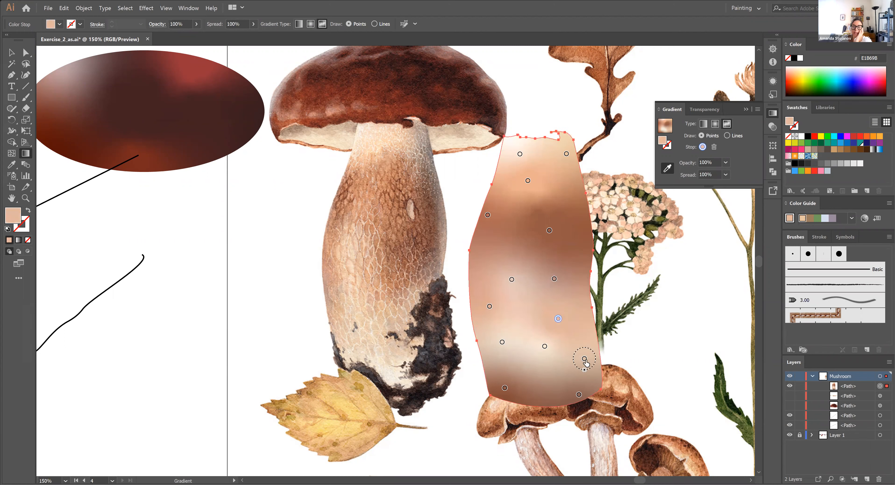
drag(584, 370, 584, 374)
click(502, 342)
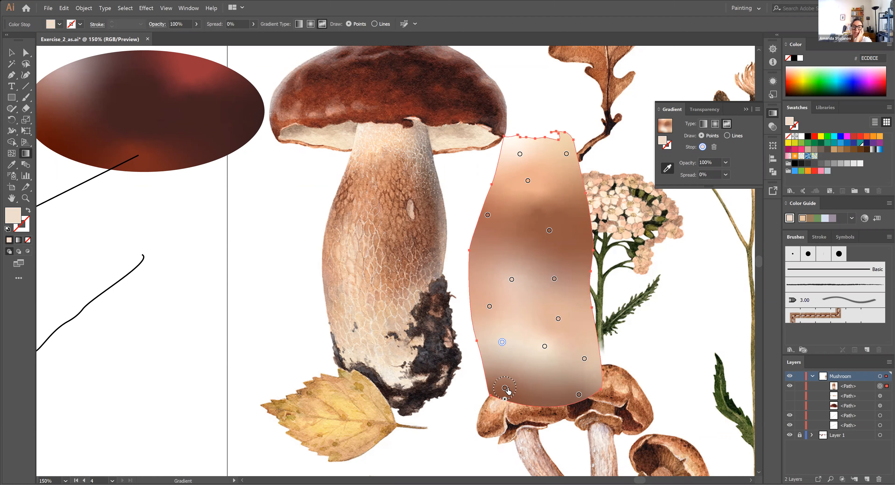
drag(502, 353, 503, 370)
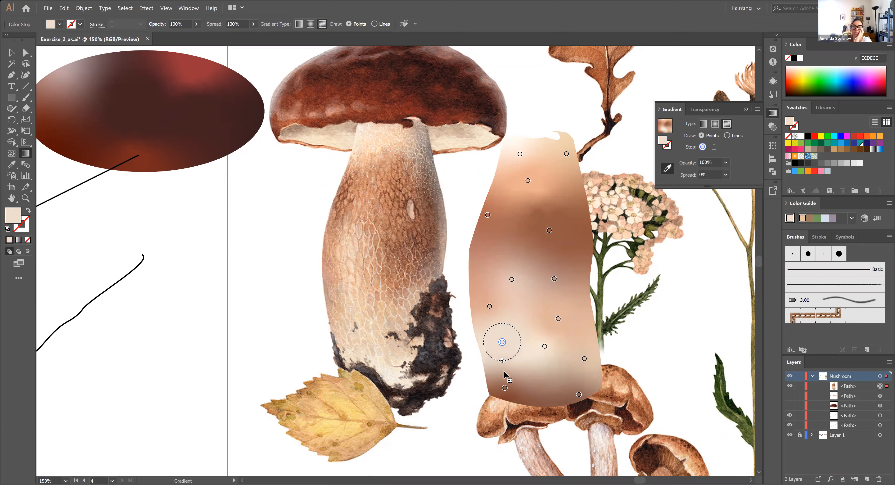
Move the finished stem back over the reference mushroom and show the hidden cap and underside shapes
key(v)
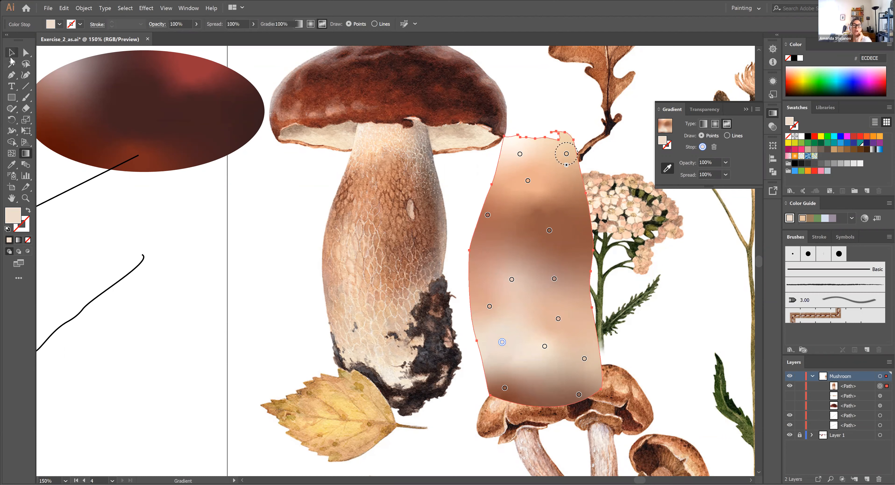
click(553, 256)
mouse_move(554, 261)
mouse_down()
mouse_move(404, 251)
mouse_move(410, 247)
mouse_up()
key(Left)
click(790, 395)
click(789, 405)
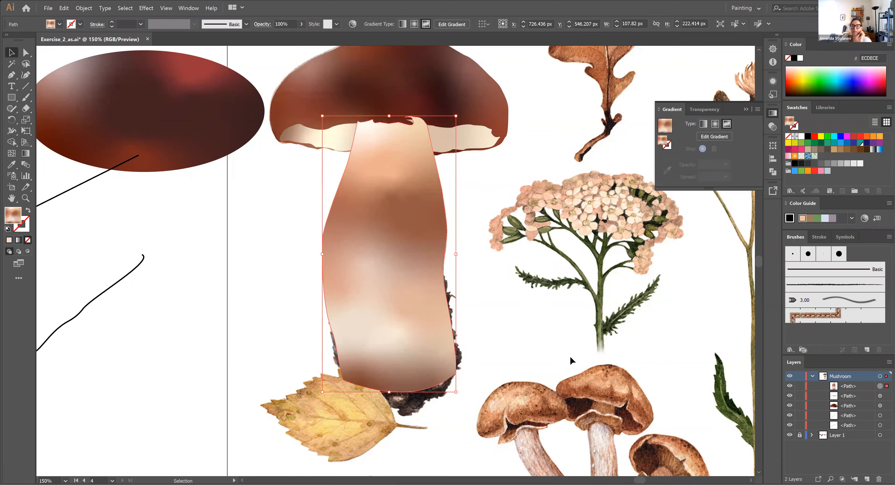
click(570, 352)
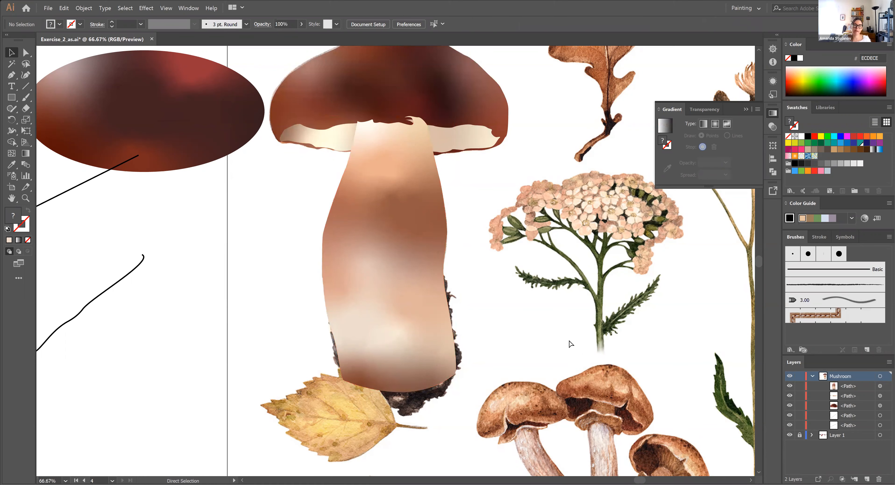
Unlock Layer 1 and move the practice gradient ellipse down, clear of the mushroom and the stray lines
key(ctrl+minus)
key(ctrl+minus)
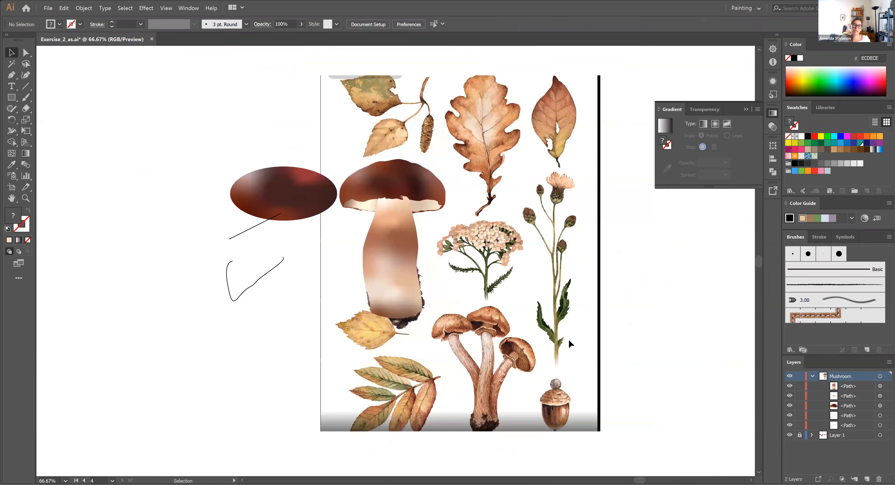
click(800, 435)
click(292, 203)
drag(300, 197, 259, 408)
Delete the stray straight and freehand lines beside the reference image
drag(223, 178, 264, 279)
drag(173, 163, 287, 315)
key(Delete)
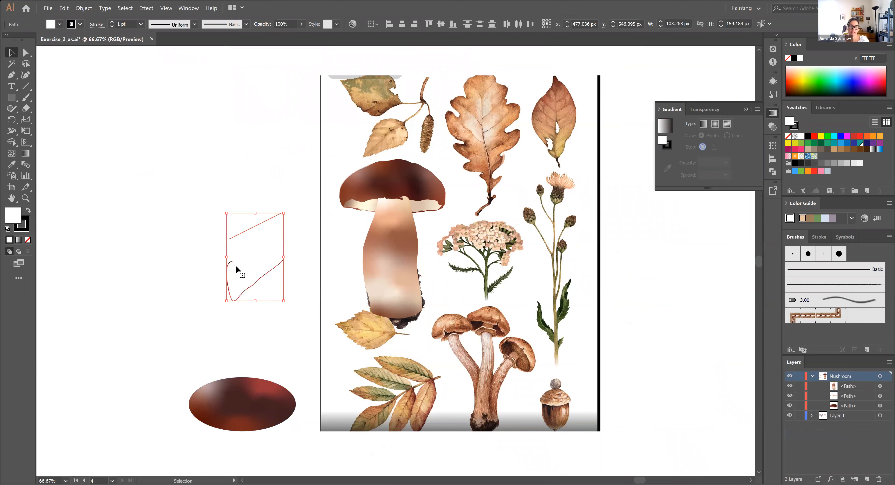
click(573, 330)
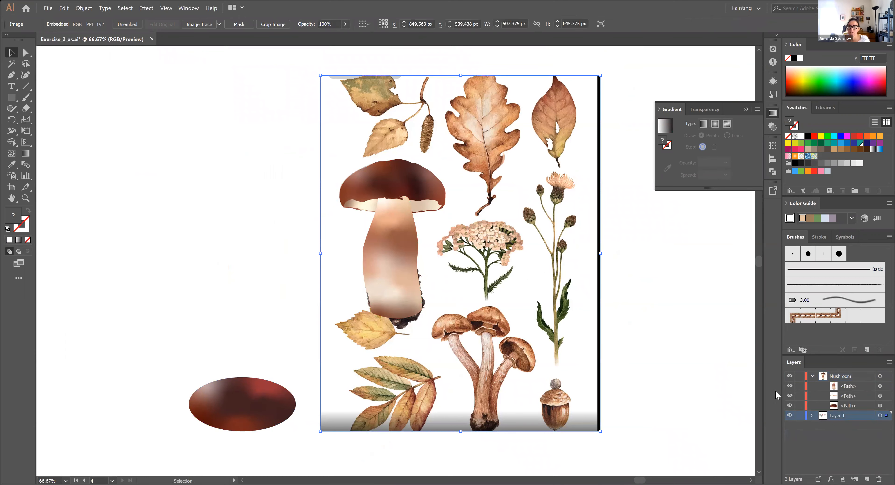
click(622, 342)
drag(217, 109, 360, 310)
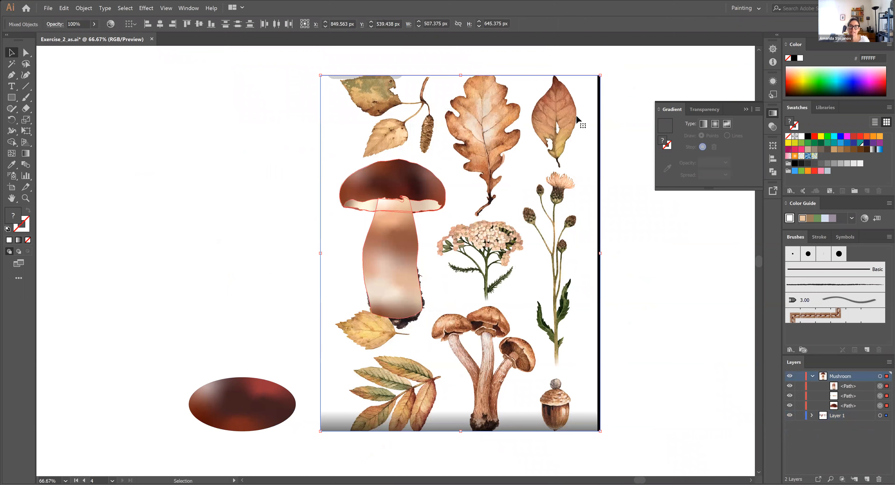
click(662, 288)
Find the reference image among Layer 1's objects by checking its visibility, and lock only that image
click(811, 416)
scroll(822, 424, down, 2)
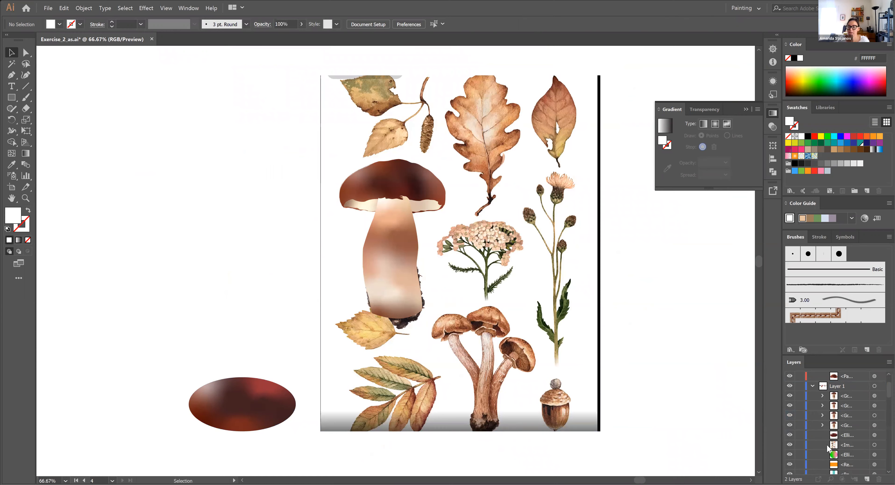
click(789, 445)
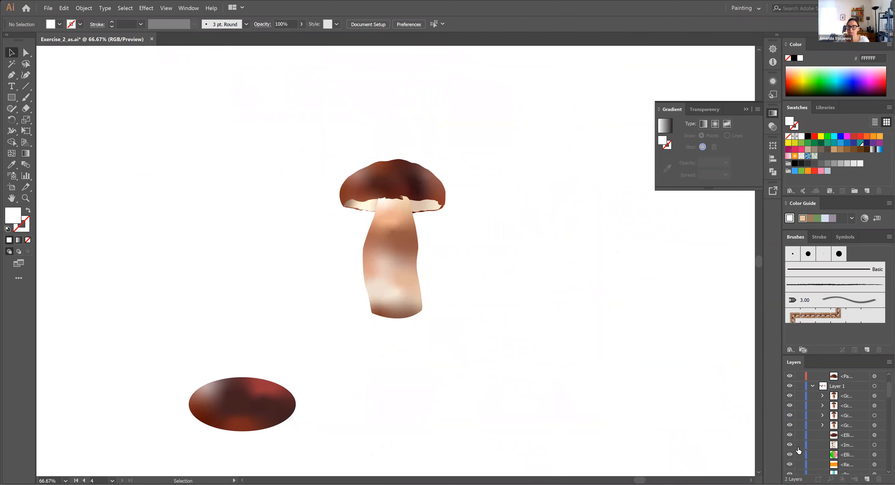
click(799, 445)
Group the mushroom's cap, underside and stem, and move the group onto the empty area beside the reference image
drag(281, 139, 401, 145)
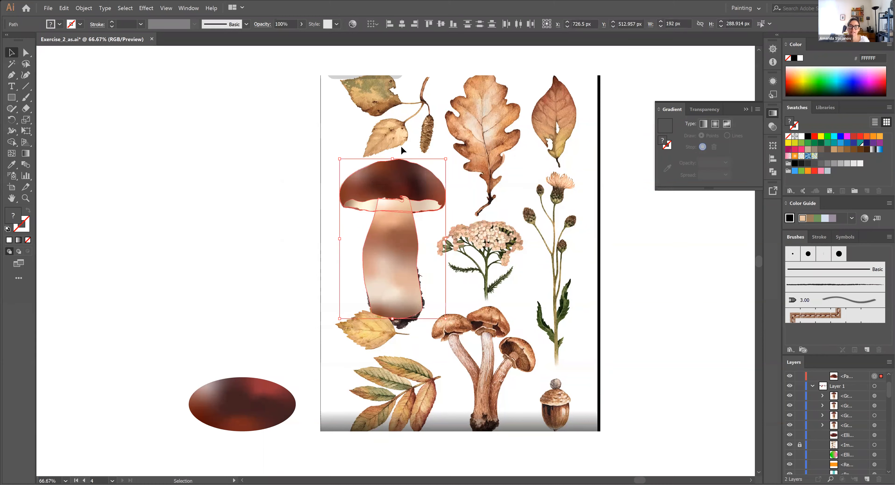
click(84, 8)
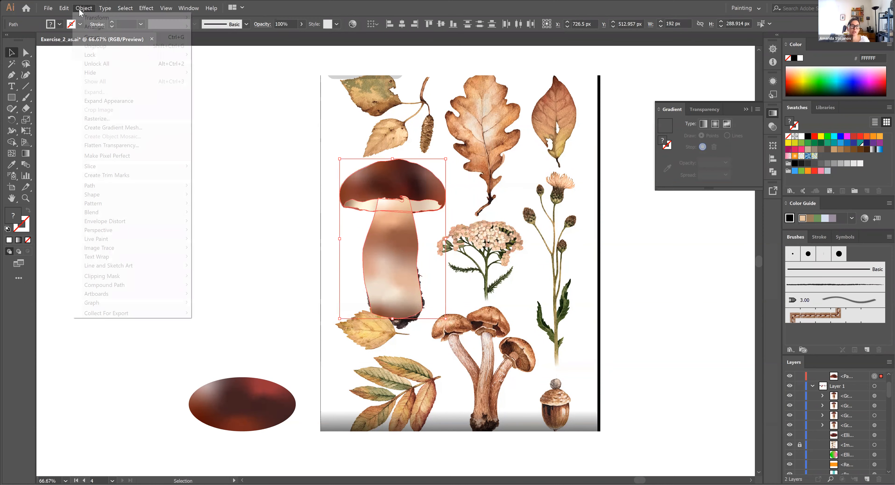
click(96, 37)
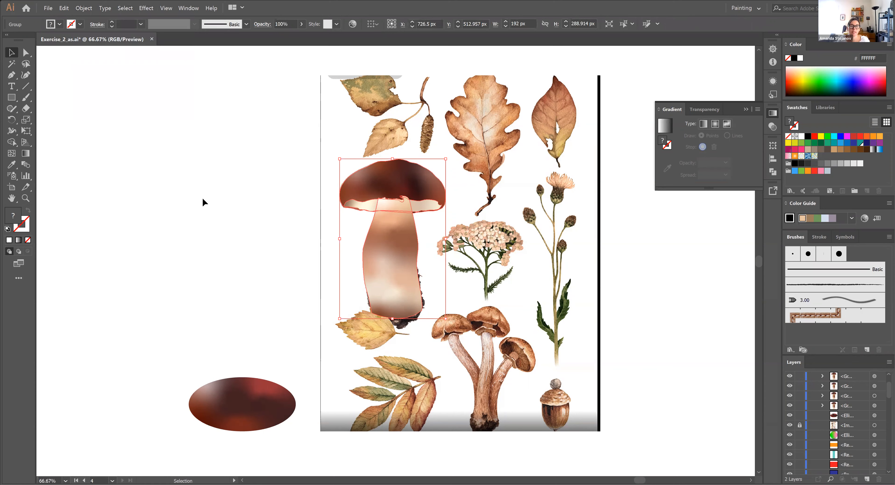
drag(392, 262, 224, 258)
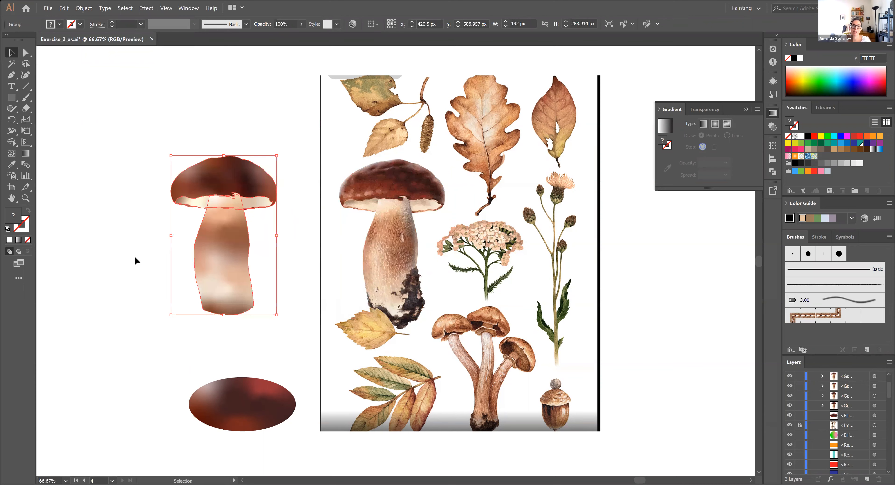
click(134, 266)
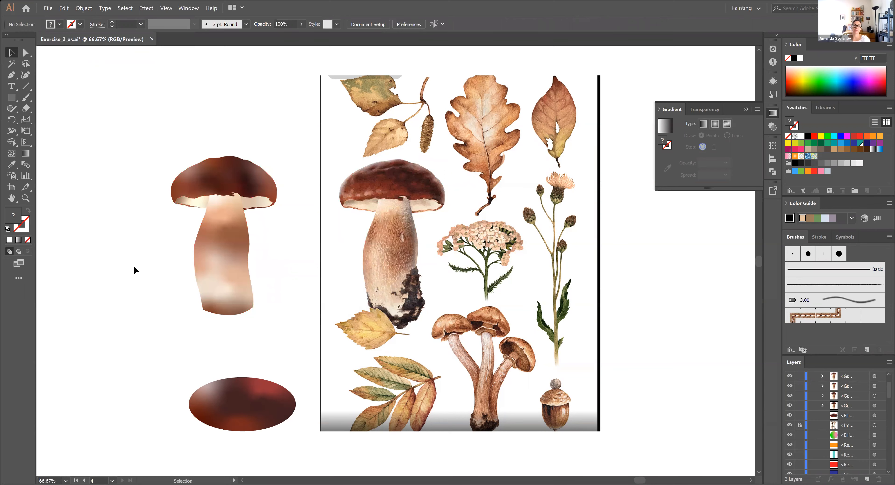
Move the grouped mushroom onto the neighbouring artboard and centre it over the green-pink gradient circle
key(ctrl+minus)
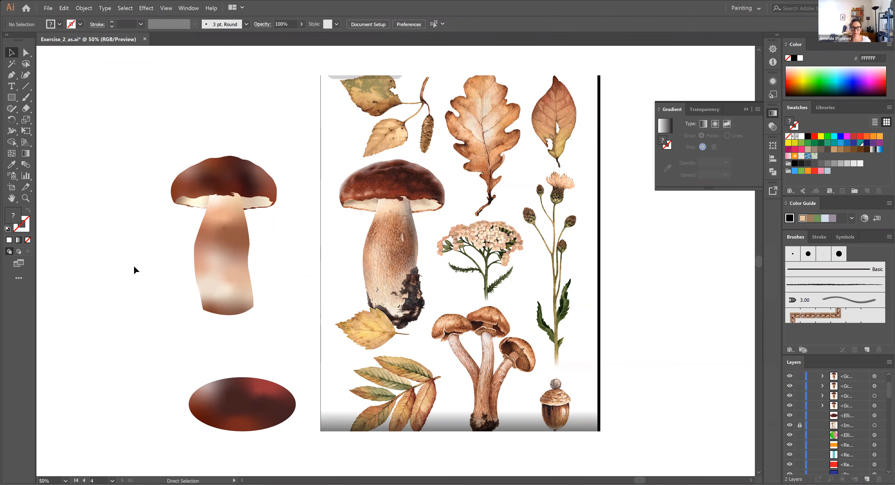
drag(136, 266, 418, 273)
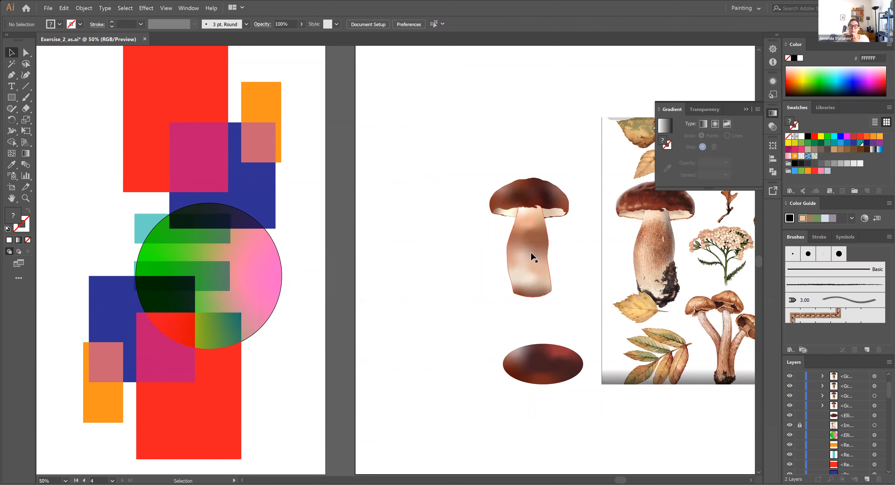
drag(532, 251, 474, 258)
drag(520, 303, 547, 316)
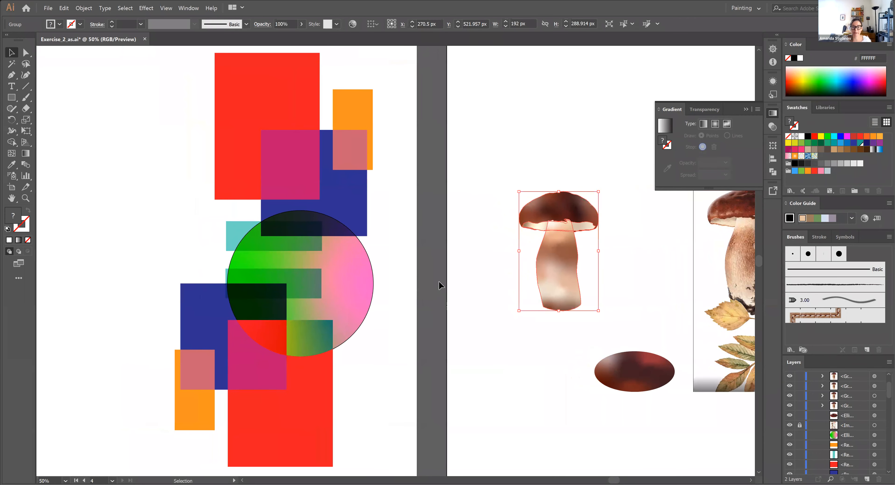
drag(568, 289, 307, 318)
key(Right)
key(Right)
key(Right)
key(Right)
key(Right)
key(Right)
key(Right)
key(Right)
key(Right)
key(Right)
key(Right)
key(Right)
key(Right)
key(Right)
key(Right)
key(Right)
key(Right)
key(Right)
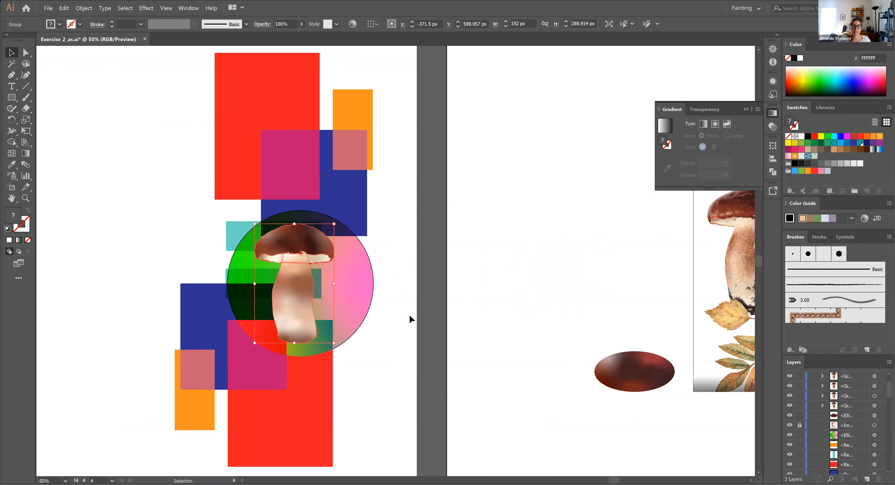
click(409, 319)
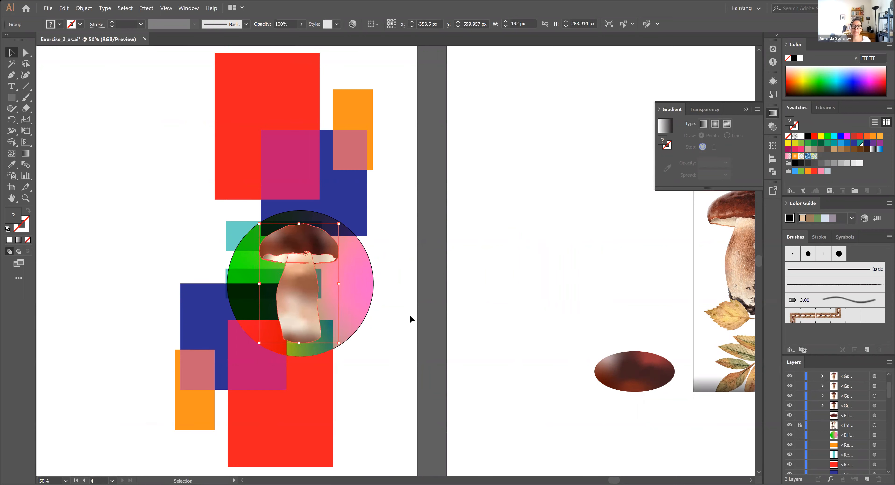
Isolate the group of overlapping coloured rectangles and delete its lower red rectangle
click(295, 444)
double_click(295, 446)
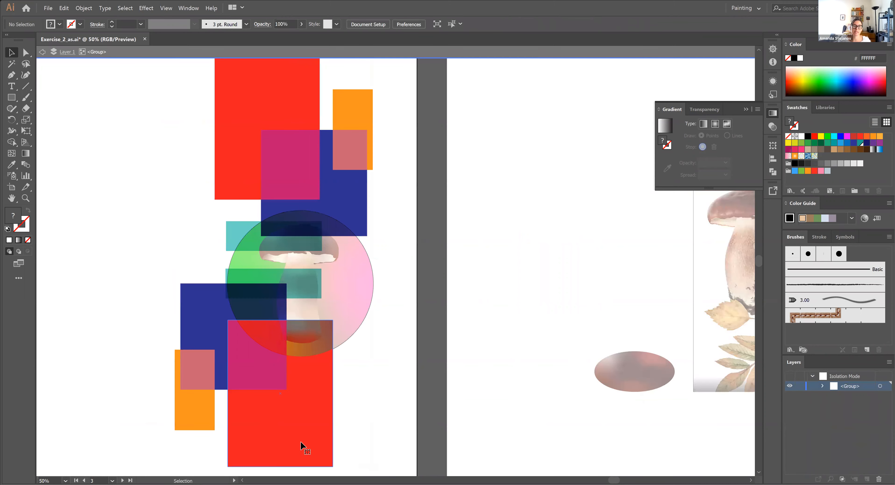
key(Delete)
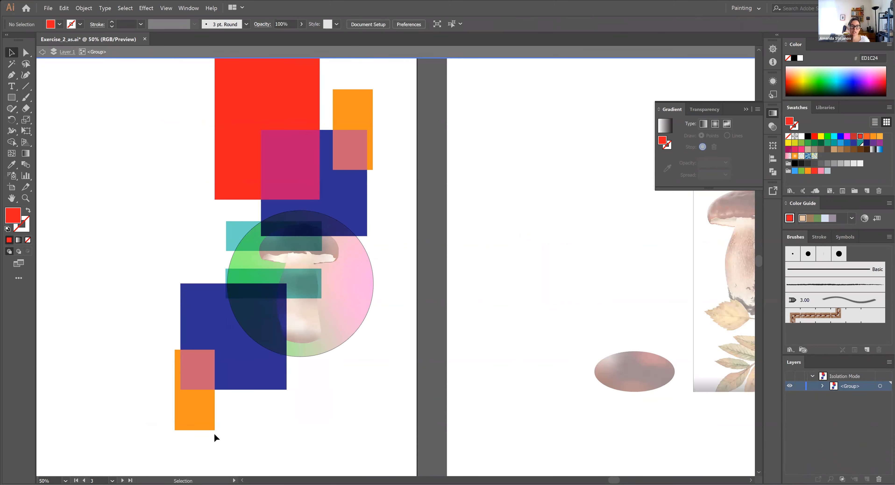
Delete the lower orange rectangle from the isolated group and leave isolation mode
click(201, 420)
key(Delete)
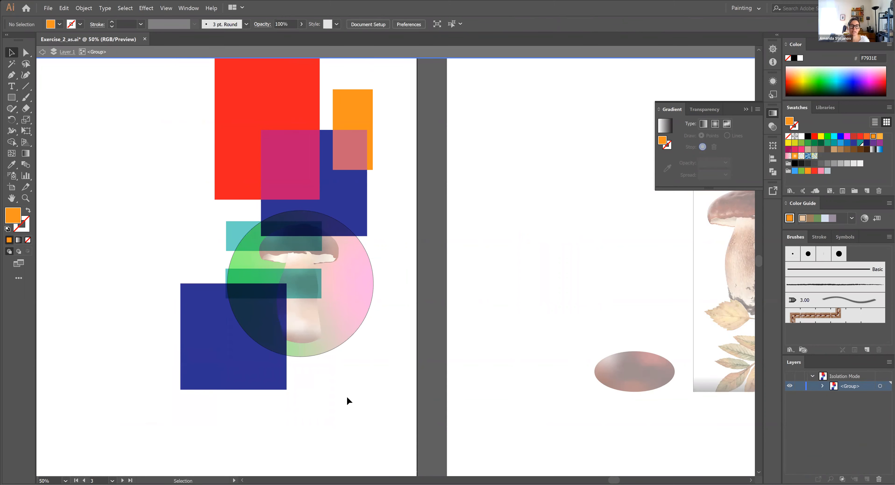
double_click(347, 396)
click(309, 260)
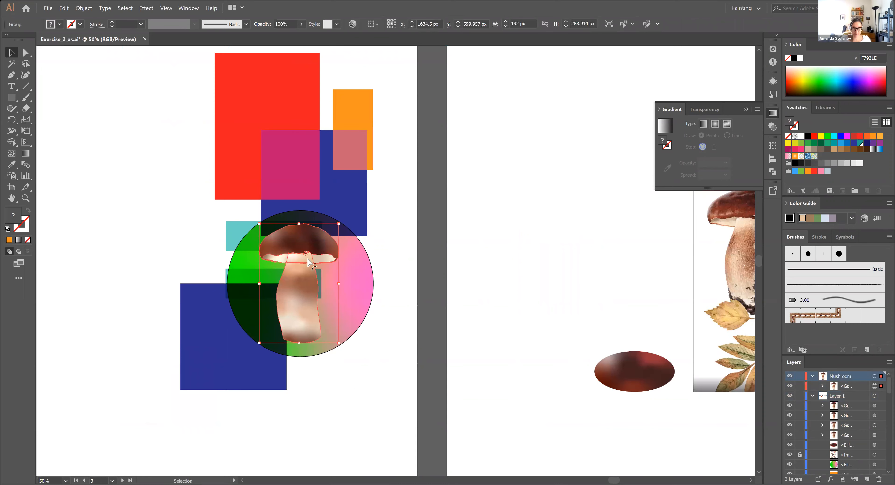
key(ctrl+plus)
drag(492, 238, 286, 170)
key(ctrl+v)
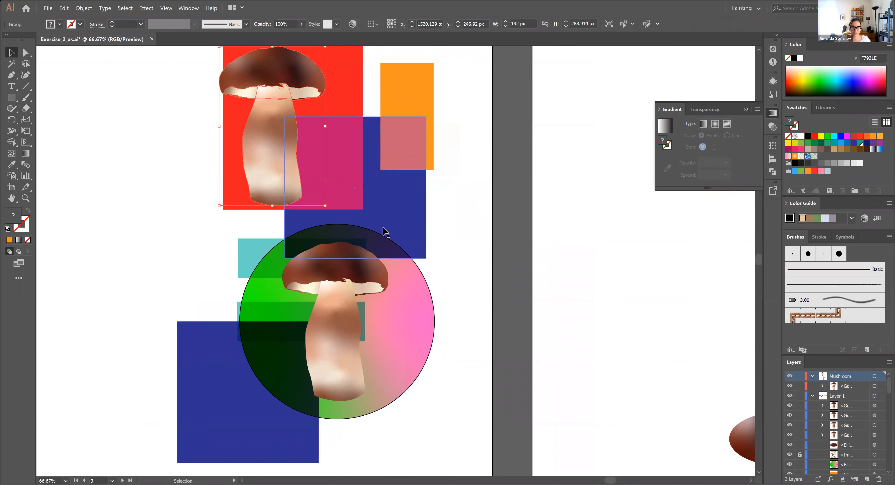
key(Delete)
Duplicate the mushroom group, move the copy onto the red rectangle and scale it down to about 143 by 215 px
click(351, 349)
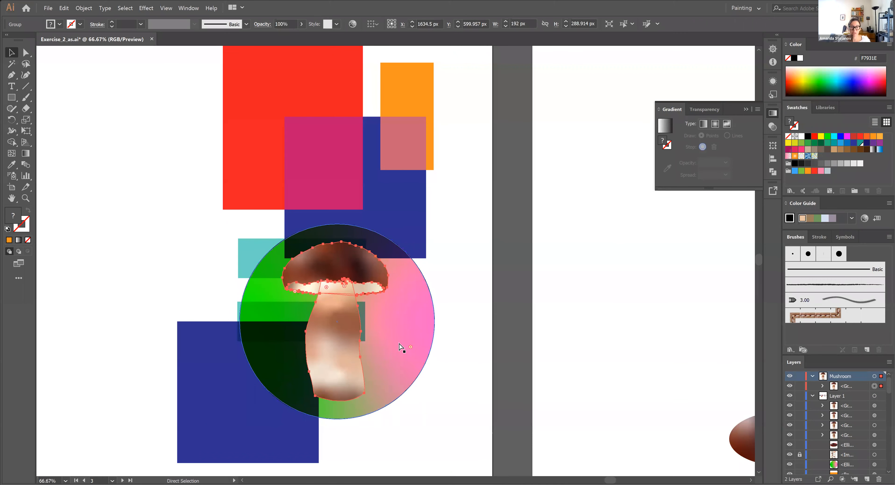
key(ctrl+c)
key(ctrl+v)
drag(410, 323, 305, 181)
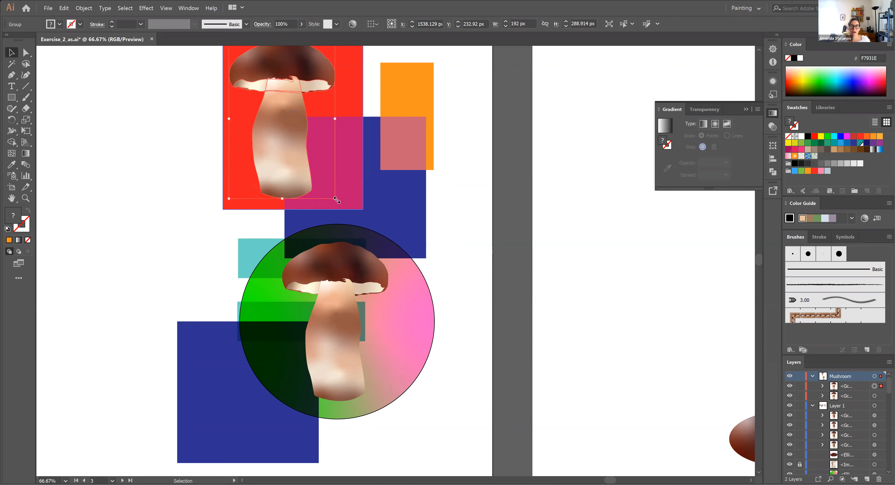
drag(337, 200, 310, 208)
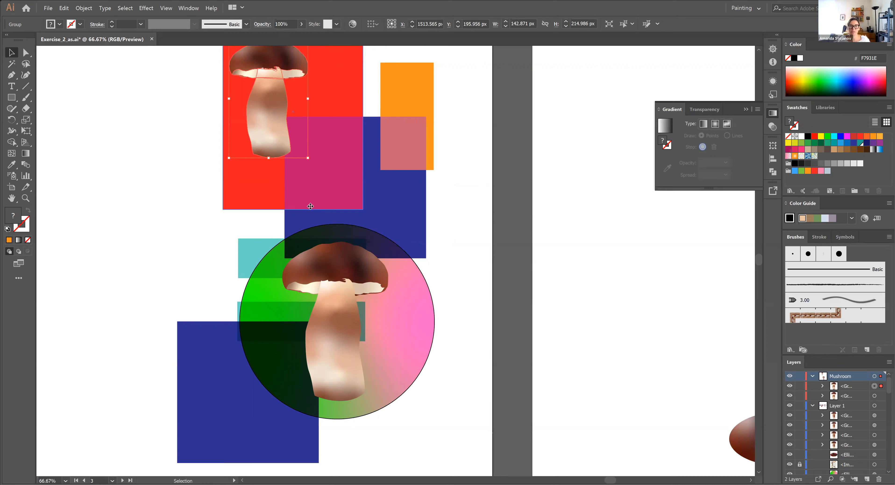
Add two smaller mushroom copies, about 50 by 76 px beside the orange-blue overlap and about 72 by 108 px on the lower blue square
scroll(347, 181, up, 3)
key(ctrl)
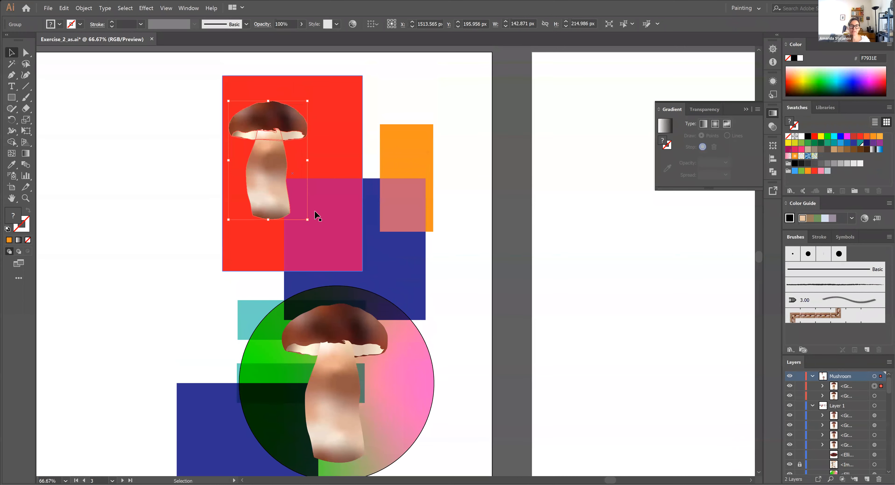
key(ctrl+c)
key(ctrl+v)
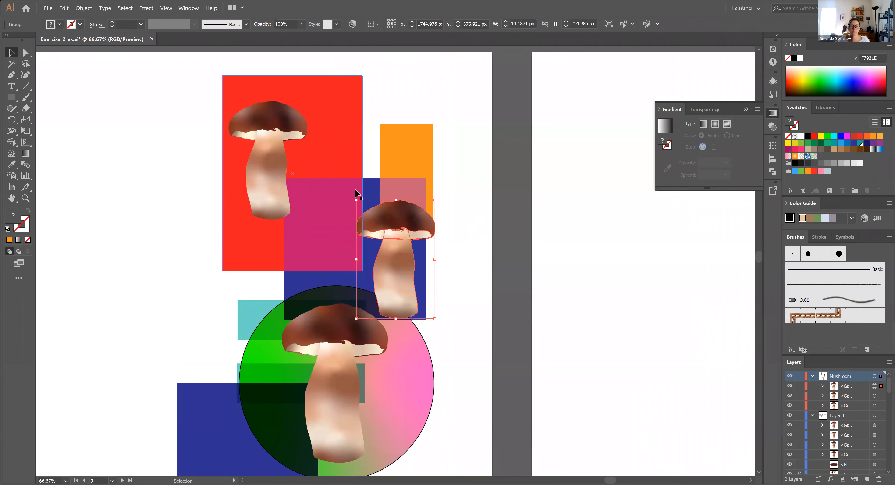
drag(435, 318, 255, 435)
key(ctrl+c)
key(ctrl+v)
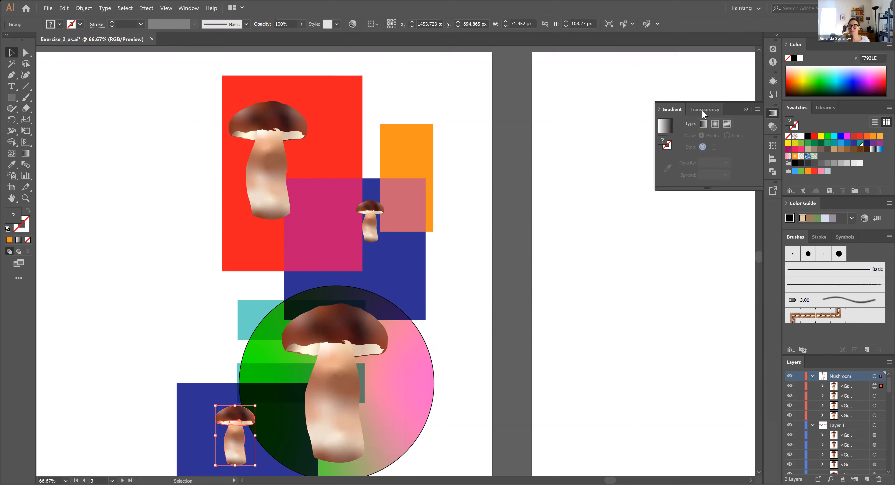
Set the blending mode of the small mushroom on the lower blue square to Hard Light
click(771, 127)
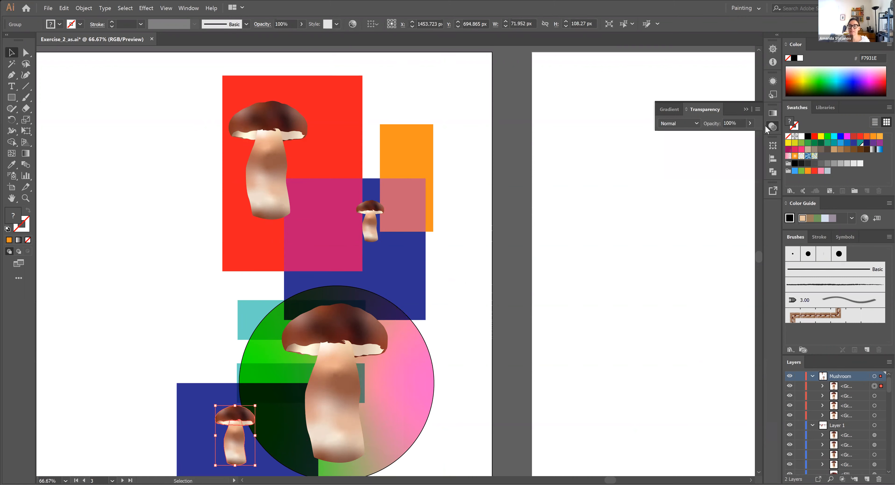
click(694, 124)
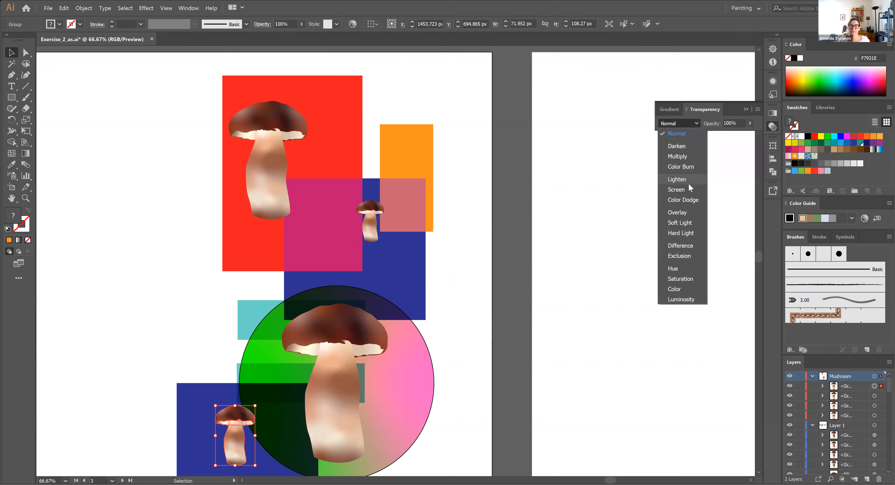
click(681, 233)
click(505, 235)
Set the blending mode of the smallest mushroom, beside the orange-blue overlap, to Difference
click(373, 216)
click(695, 124)
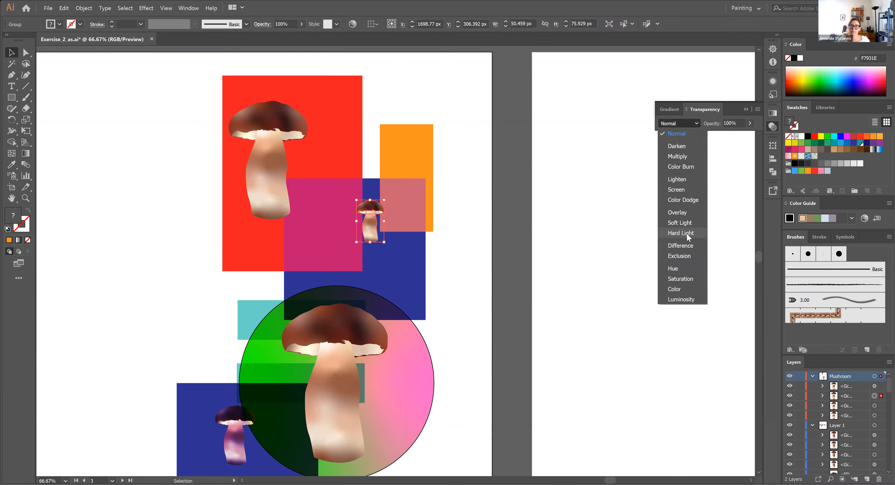
click(684, 243)
click(397, 89)
Apply the Hard Light blending mode to the mushroom on the red rectangle
click(271, 134)
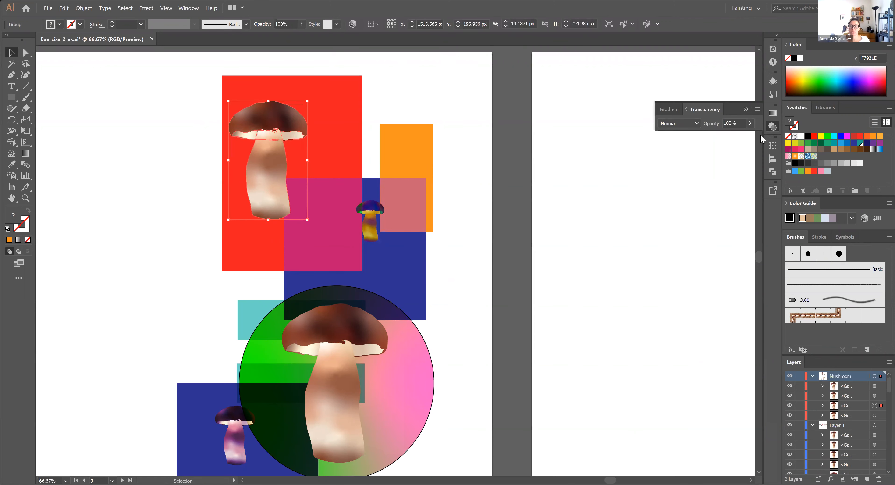
click(694, 124)
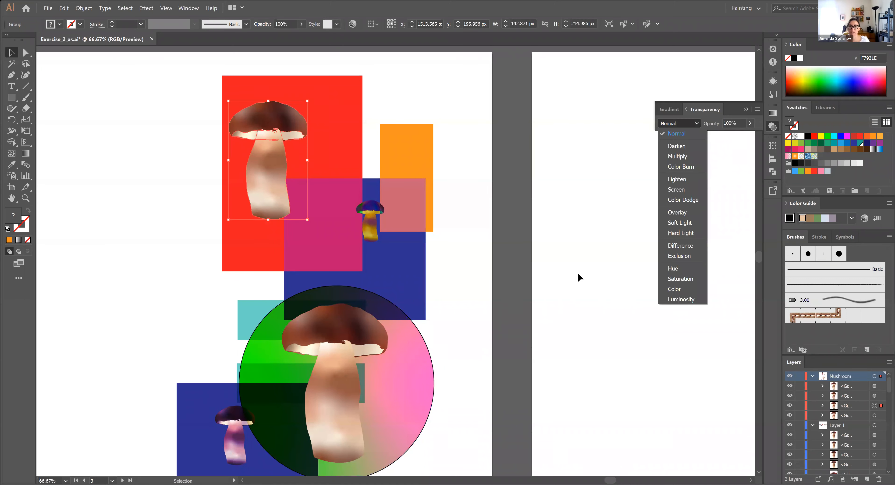
click(691, 233)
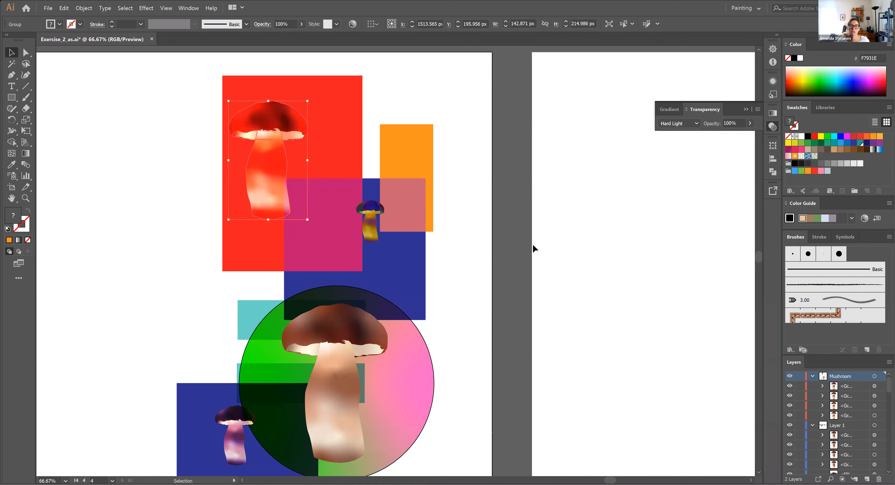
click(320, 382)
click(563, 295)
scroll(539, 339, down, 3)
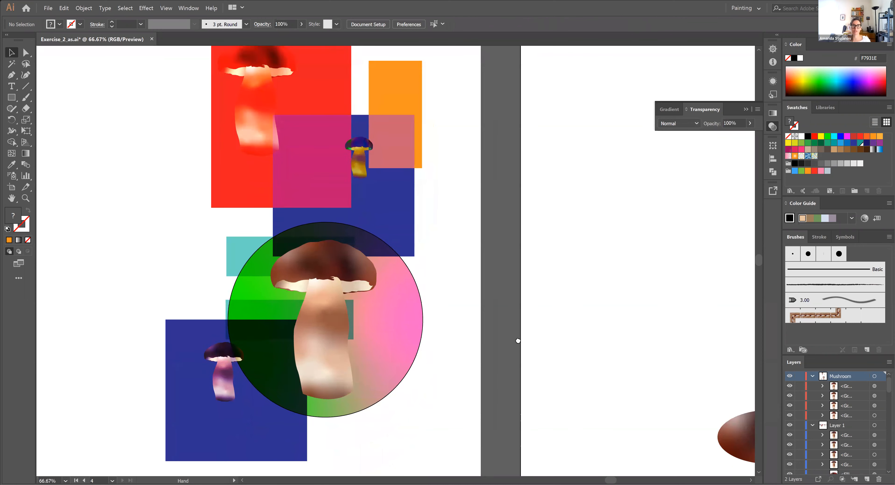
drag(517, 340, 511, 362)
drag(551, 294, 518, 318)
click(226, 142)
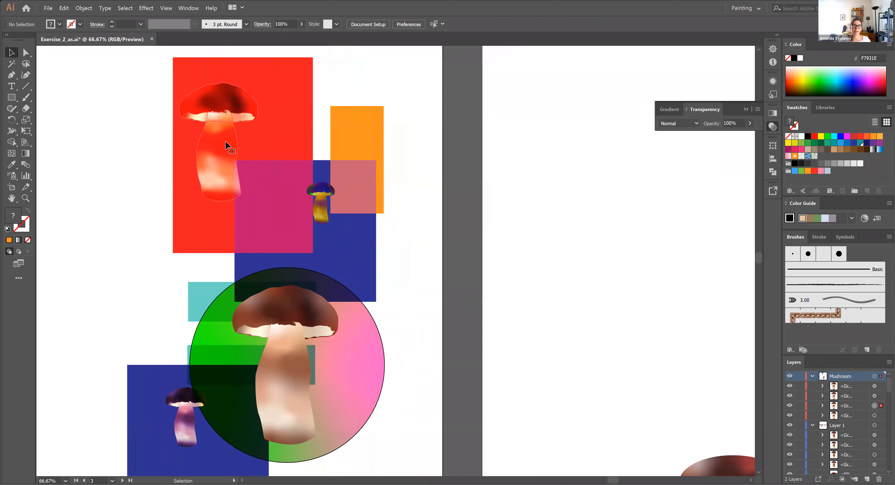
click(333, 257)
click(415, 333)
Move the large mushroom and the green-pink gradient circle up over the red, blue and orange rectangles
drag(297, 335, 289, 178)
click(366, 366)
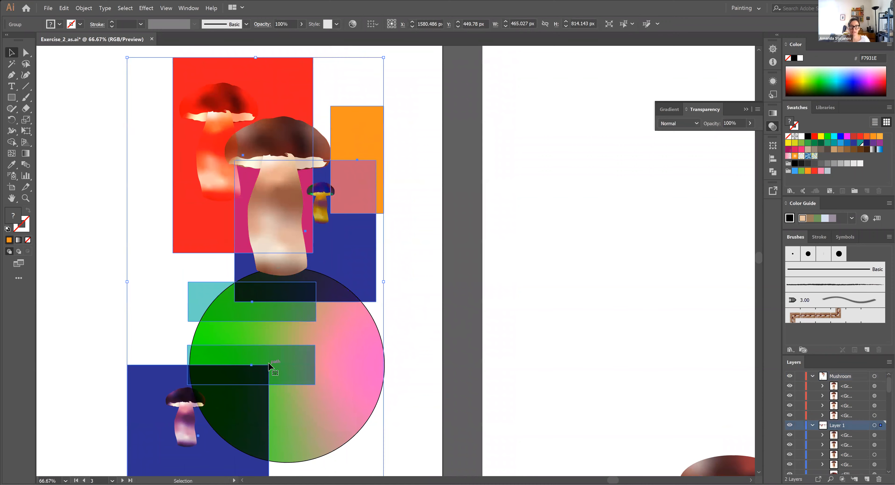
double_click(365, 365)
drag(362, 370, 370, 173)
double_click(451, 190)
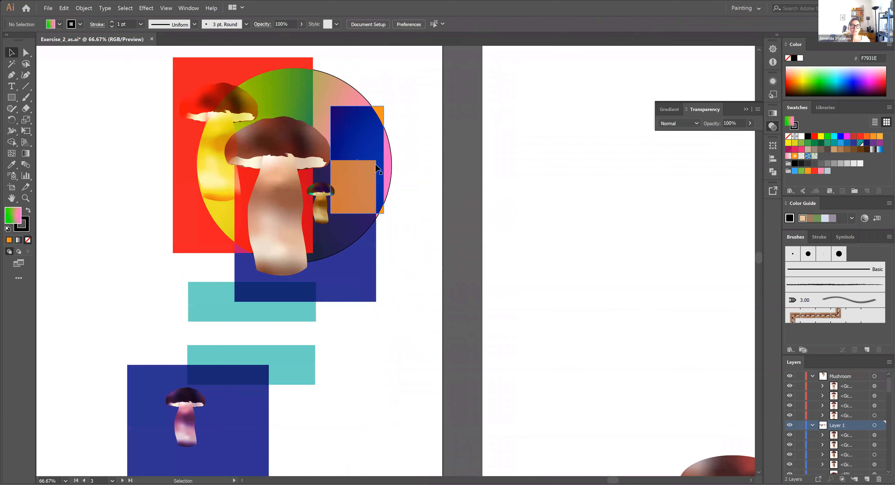
Send the green-pink gradient circle to the back of the stacking order
ctrl+click(344, 90)
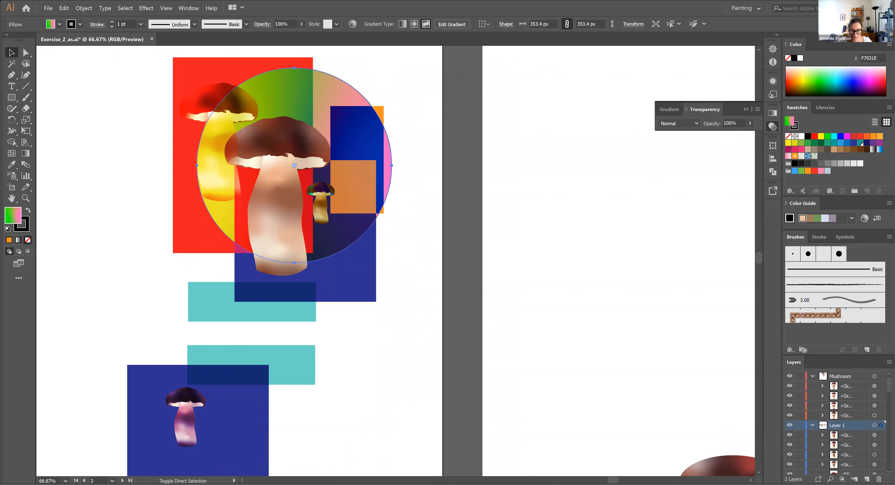
click(84, 8)
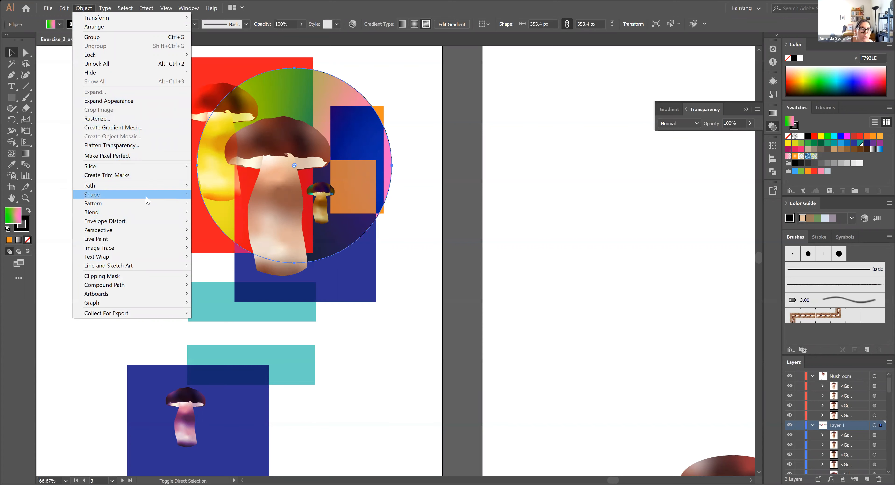
mouse_move(150, 198)
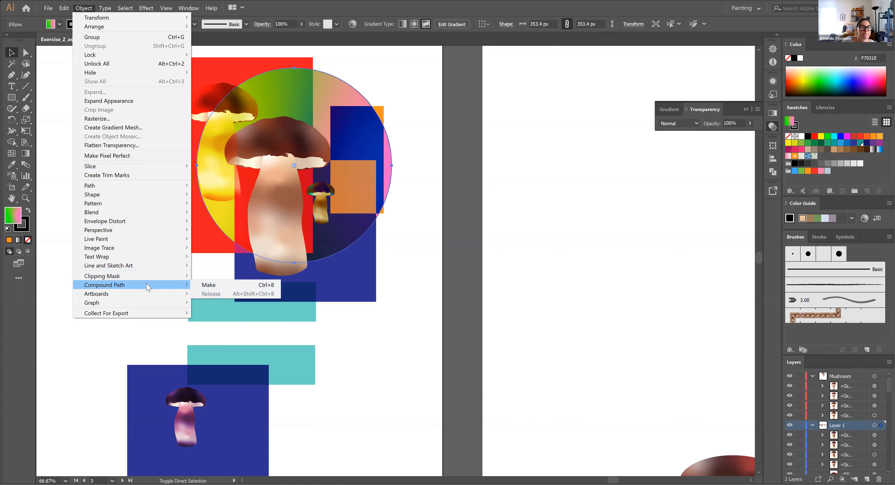
mouse_move(146, 13)
mouse_move(84, 8)
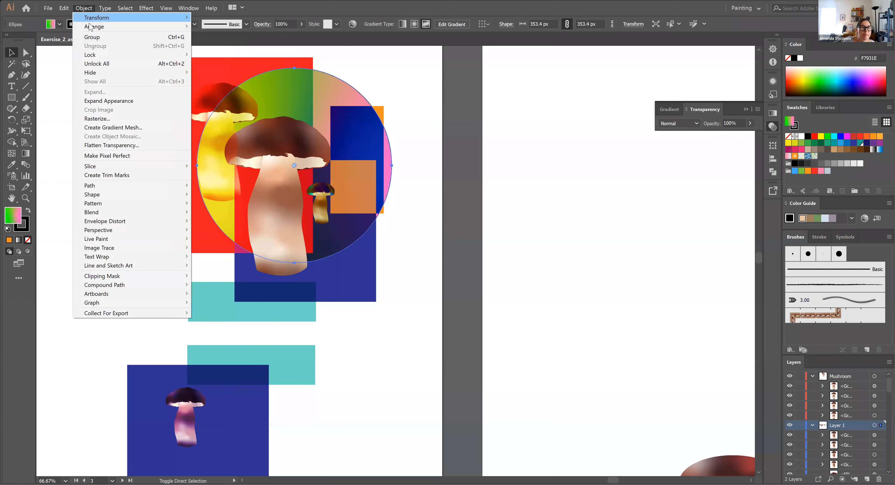
mouse_move(167, 26)
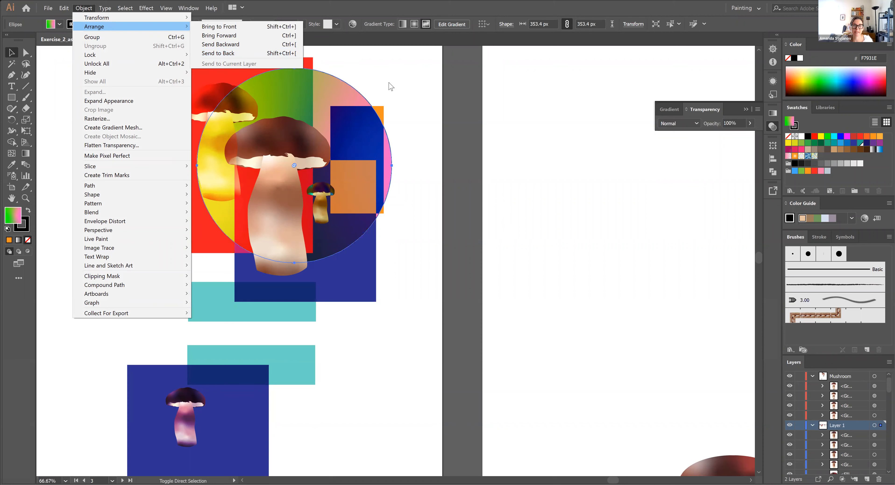
click(292, 53)
click(388, 80)
Remove the outline stroke from the green-pink gradient circle
click(338, 79)
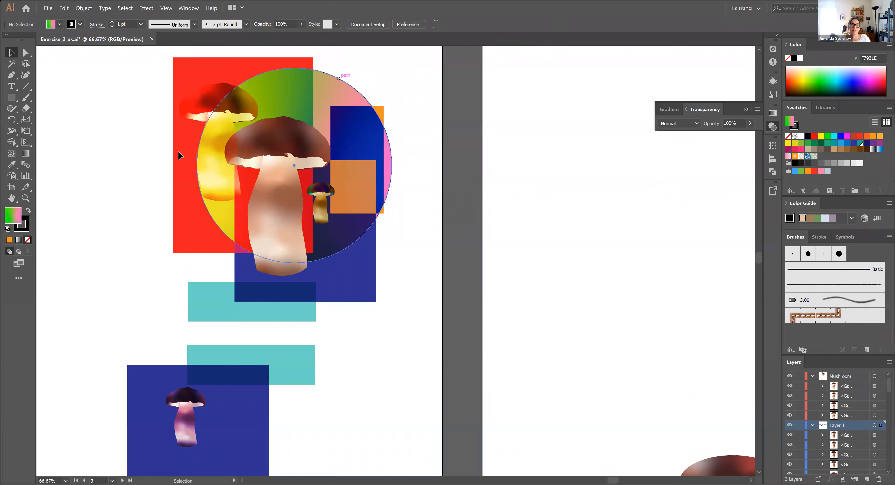
click(28, 240)
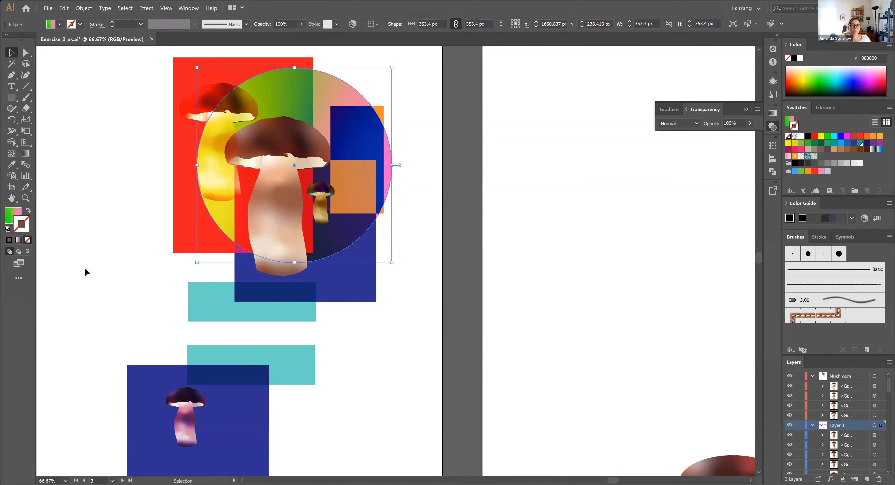
click(214, 344)
Isolate the rectangle group, delete both teal rectangles and the lower blue square, and leave isolation mode
double_click(298, 373)
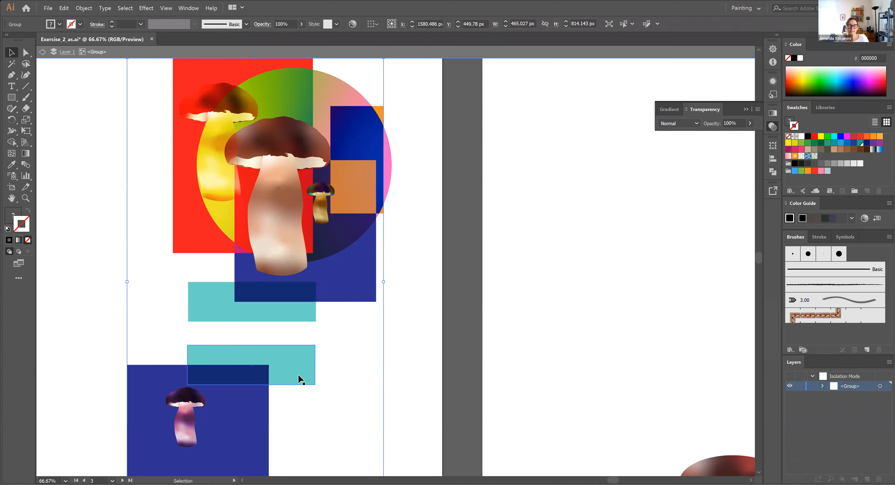
click(302, 374)
key(Delete)
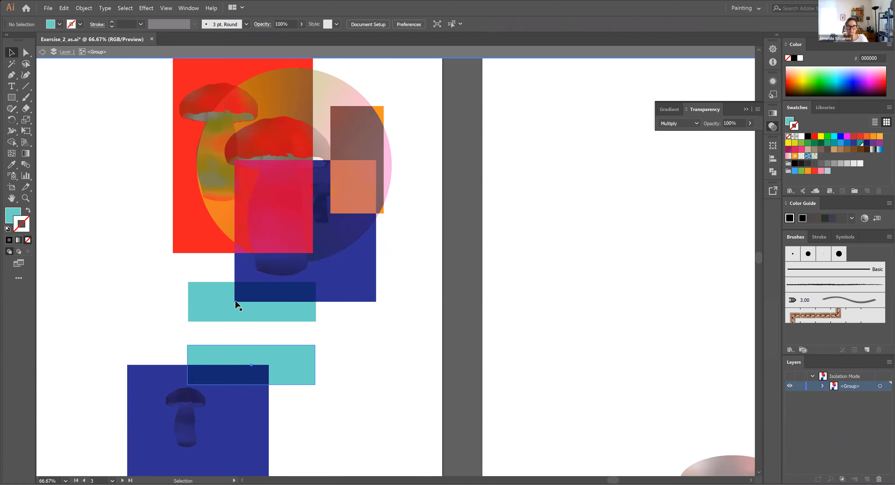
click(212, 311)
key(Delete)
click(231, 425)
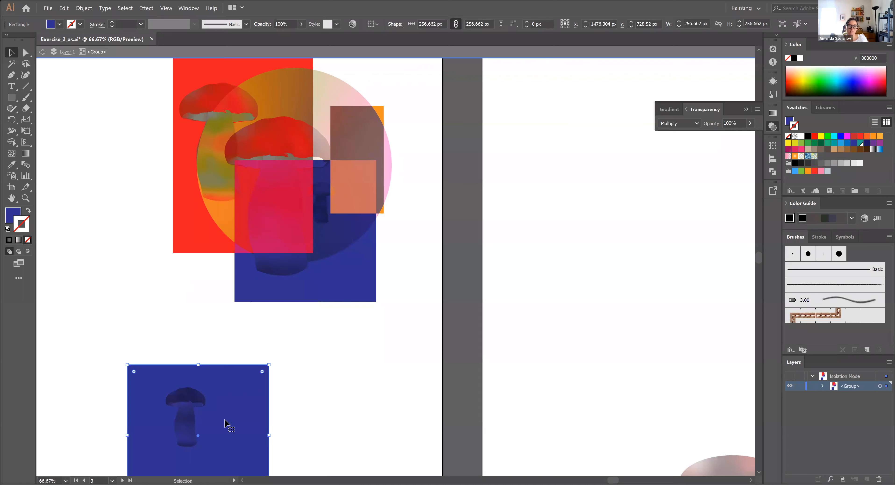
key(Delete)
double_click(298, 415)
Move the small purple mushroom onto the remaining blue square, below the smallest mushroom and beside the large stem
drag(185, 420, 340, 265)
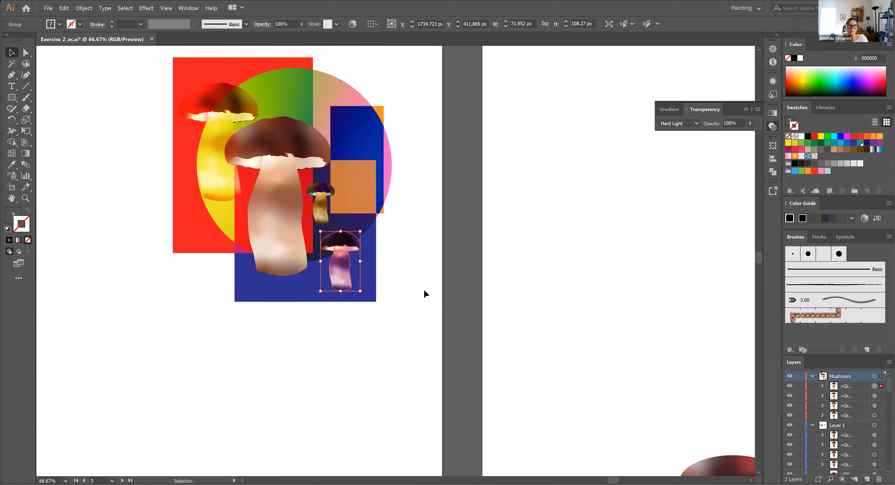
click(422, 290)
drag(422, 214, 466, 293)
key(ctrl+plus)
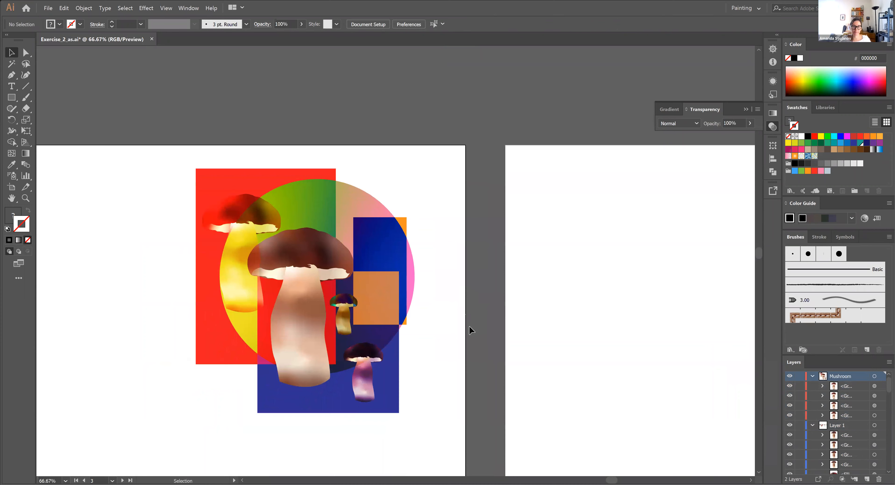
drag(434, 415, 217, 161)
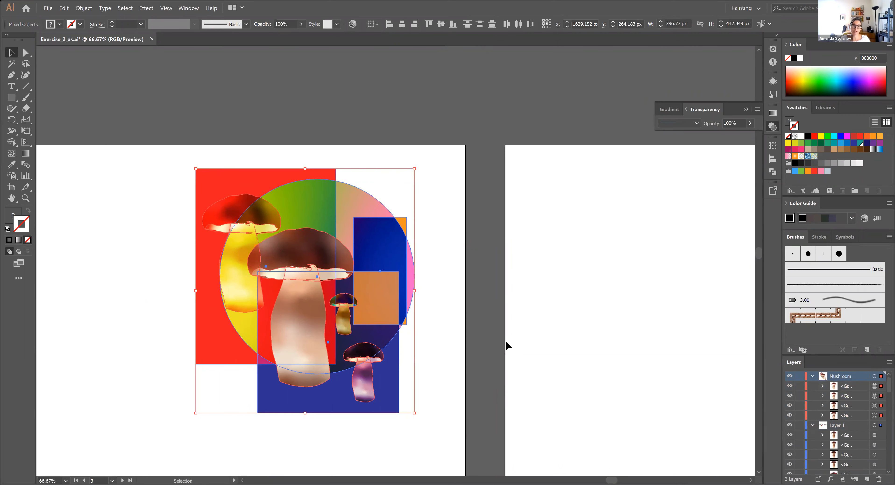
click(520, 353)
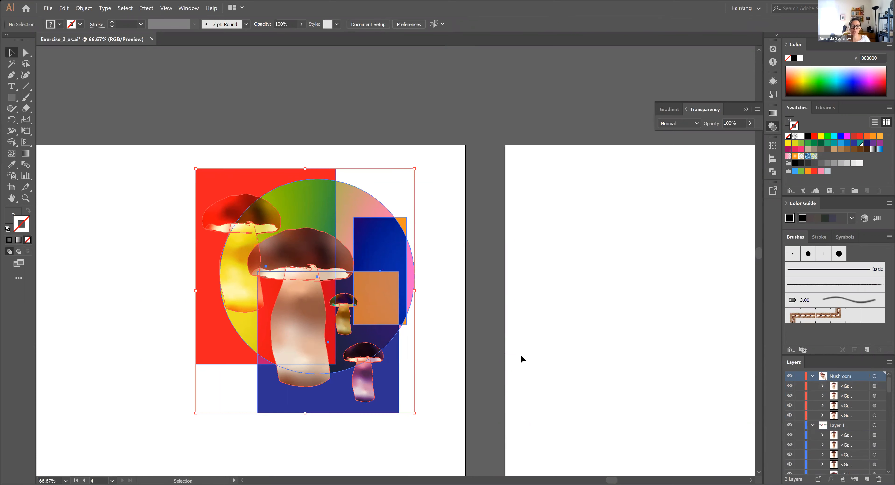